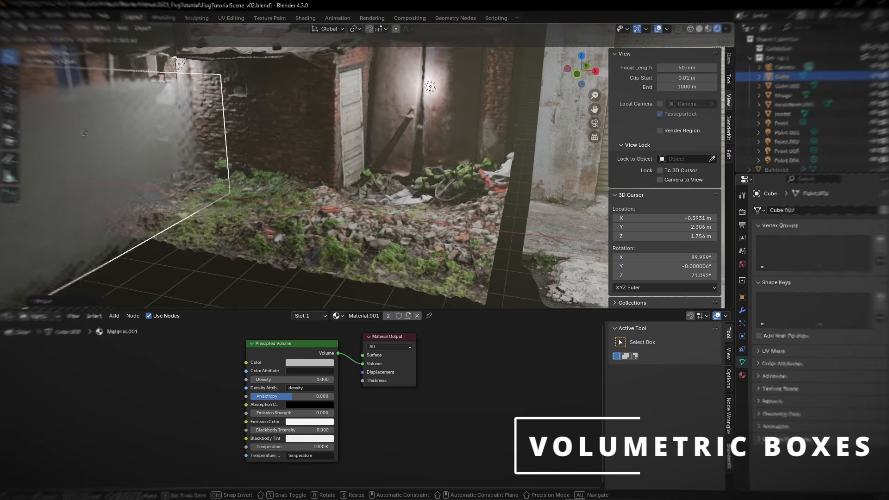
pyautogui.click(157, 136)
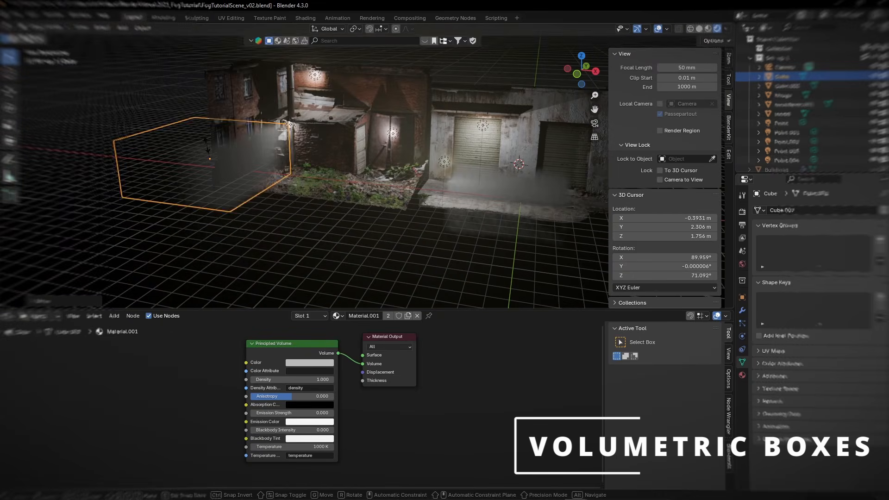
pyautogui.press('s')
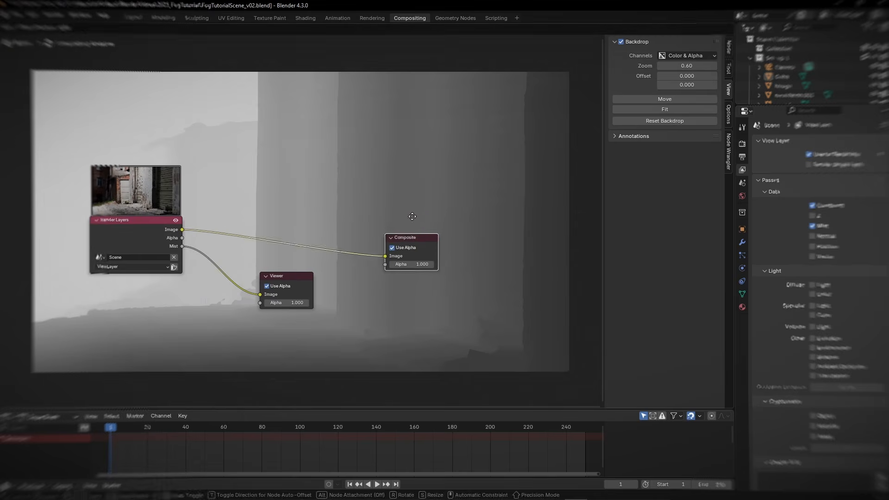
pyautogui.click(408, 215)
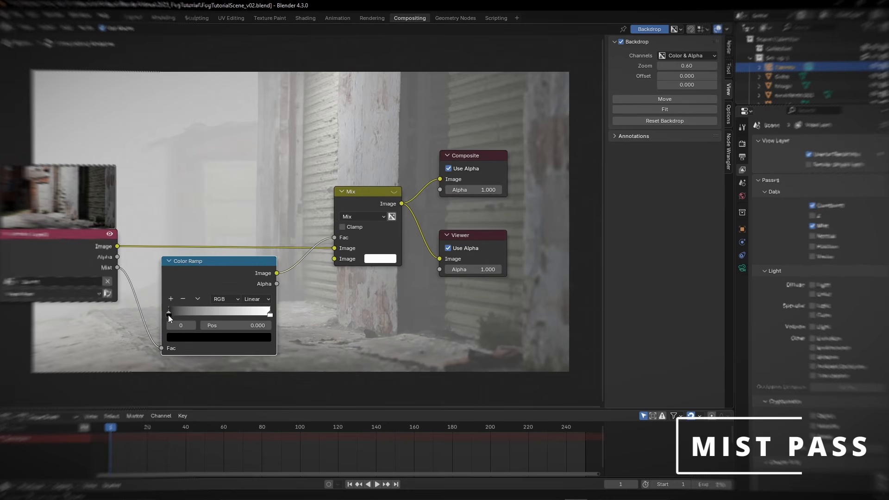
pyautogui.moveTo(168, 315); pyautogui.dragTo(188, 313)
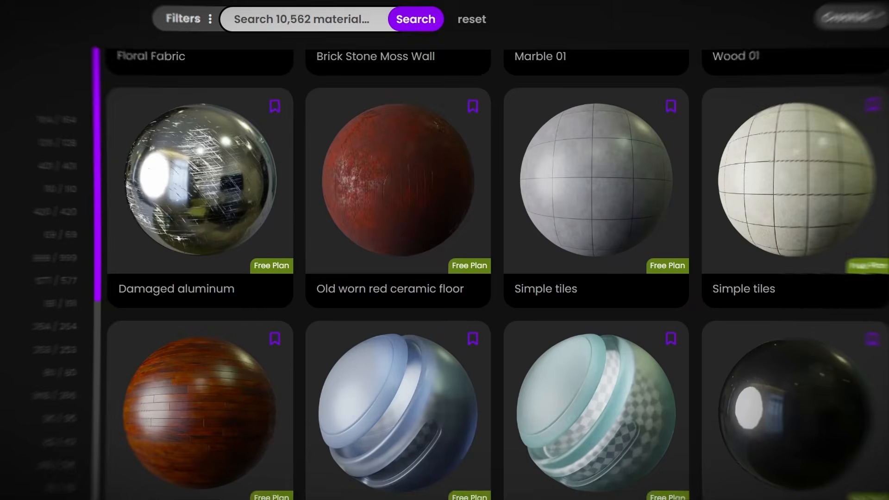
pyautogui.scroll(-10, 445, 259)
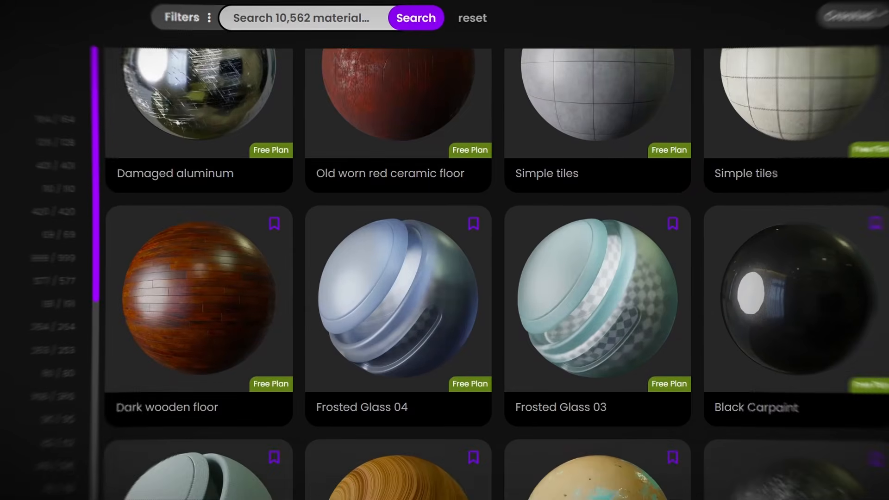
pyautogui.scroll(-10, 444, 273)
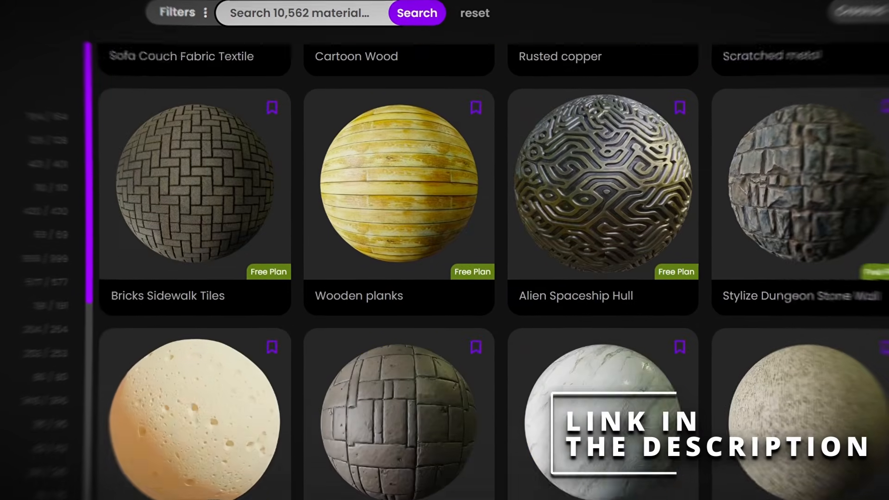
pyautogui.scroll(-12, 444, 259)
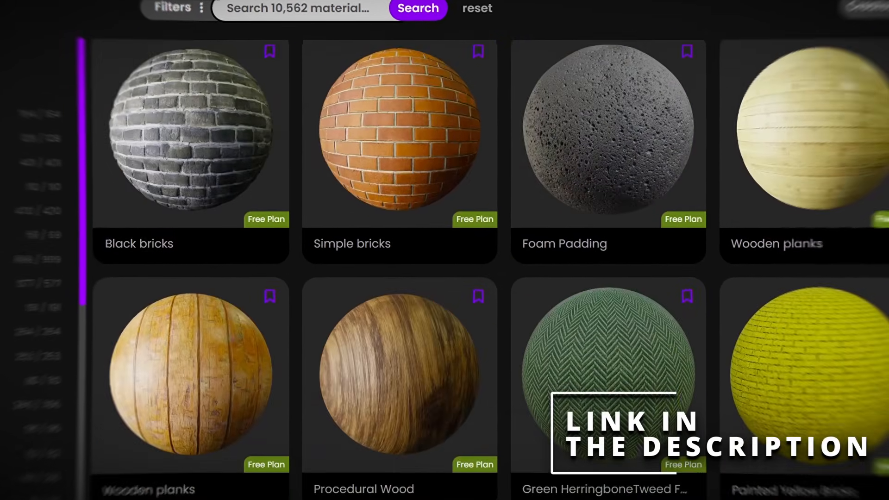
pyautogui.scroll(-10, 445, 259)
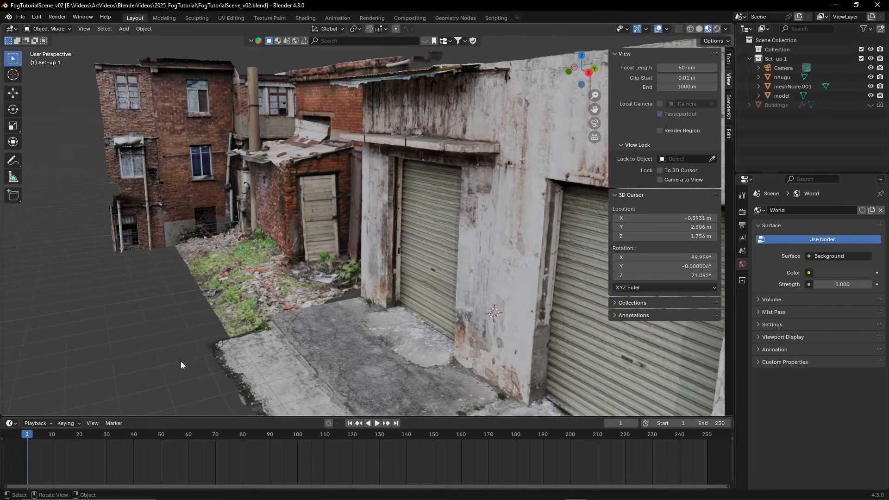
# Enlarge the timeline area and turn it into a Shader Editor showing the World shader nodes
pyautogui.moveTo(181, 417); pyautogui.dragTo(184, 308)
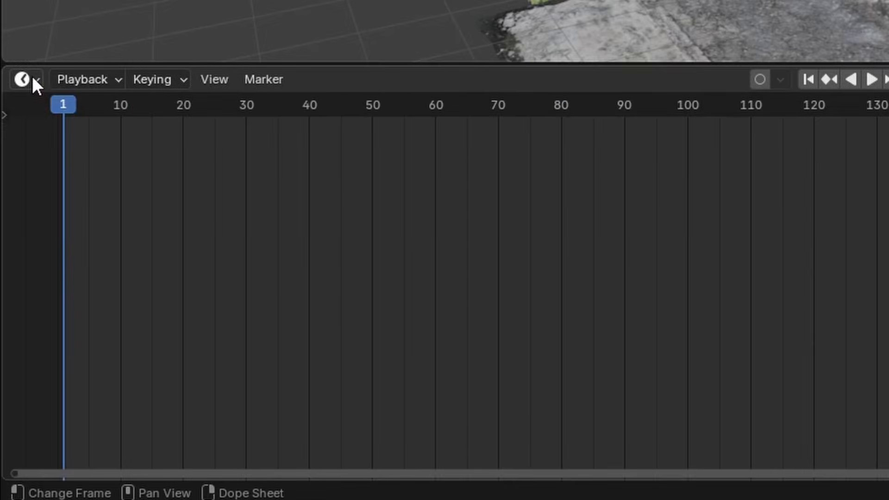
pyautogui.click(29, 78)
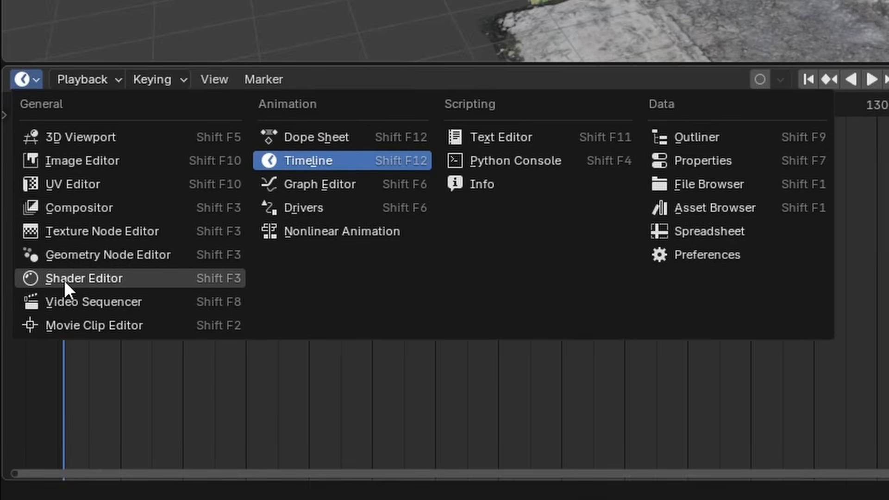
pyautogui.click(64, 279)
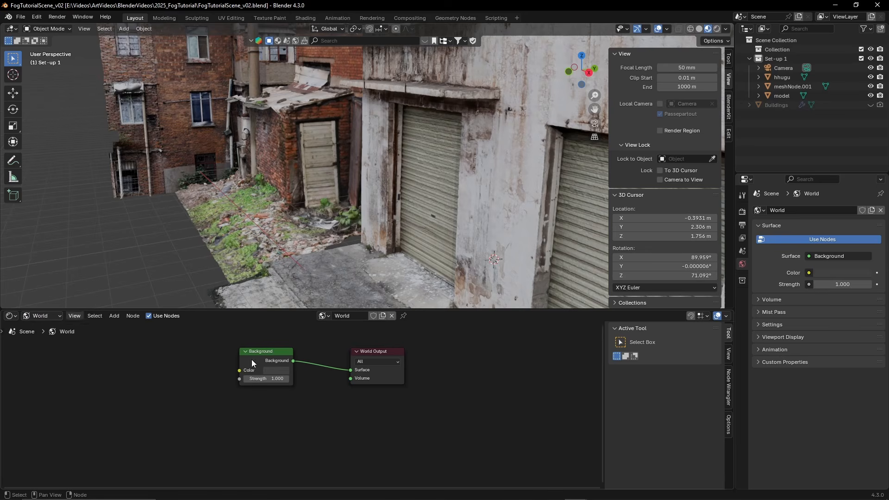
pyautogui.click(45, 317)
pyautogui.click(42, 318)
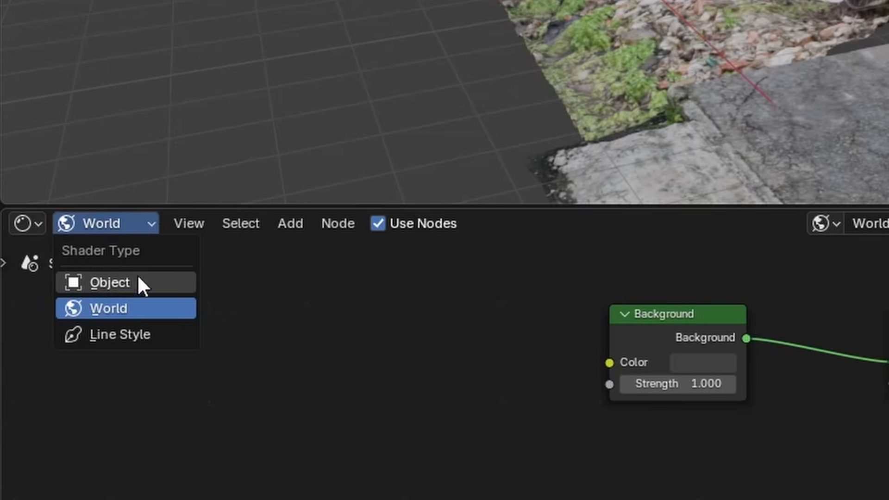
pyautogui.click(115, 309)
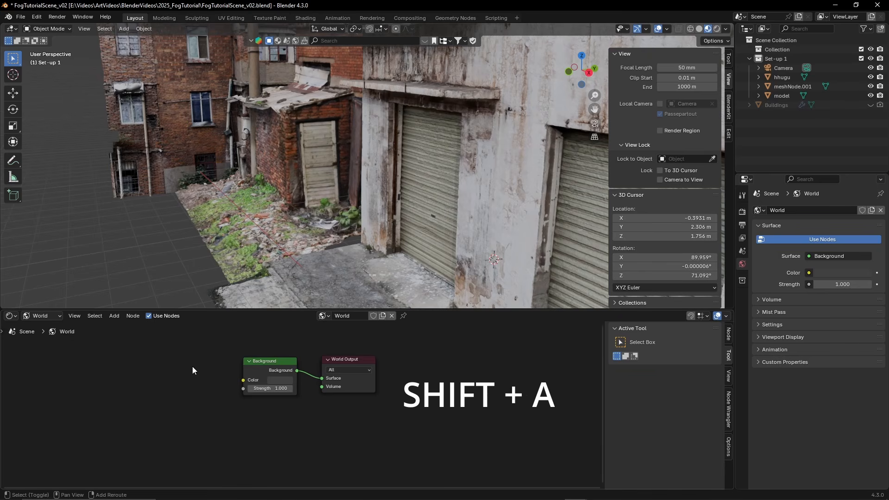
# Add a Principled Volume node to the world shader and connect its Volume output to the World Output's Volume input
pyautogui.hotkey('shift', 'a')
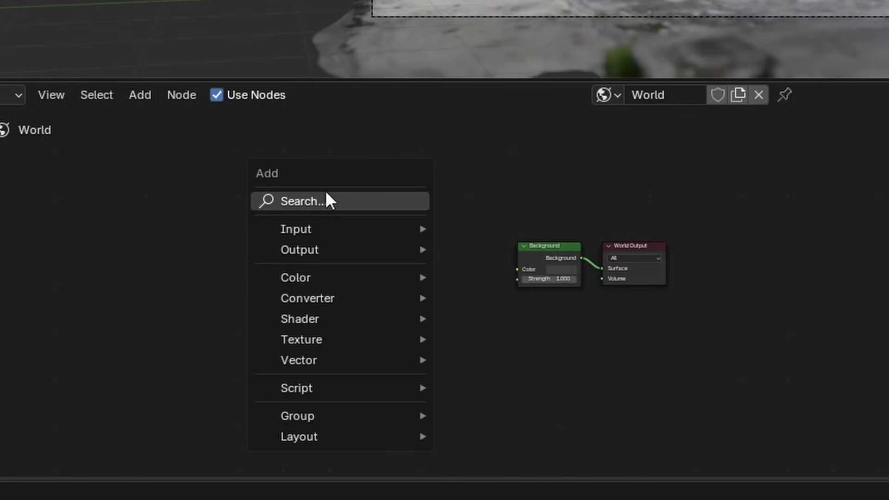
pyautogui.click(327, 200)
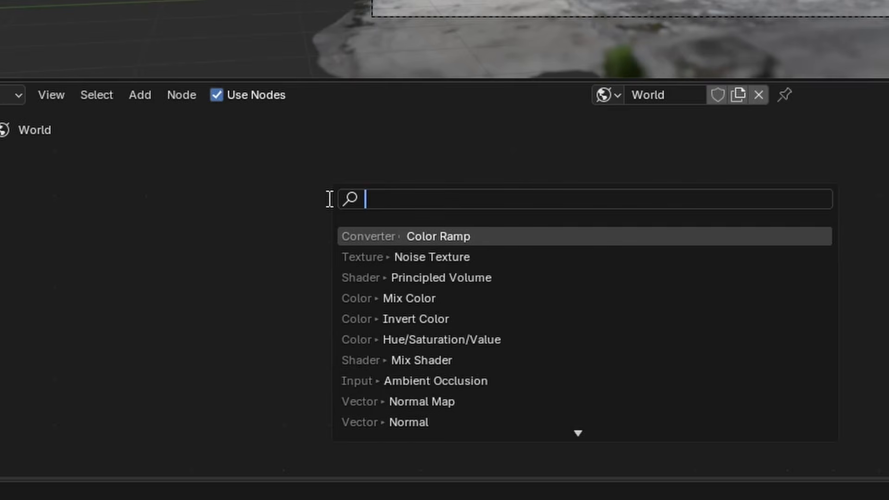
pyautogui.write('volume')
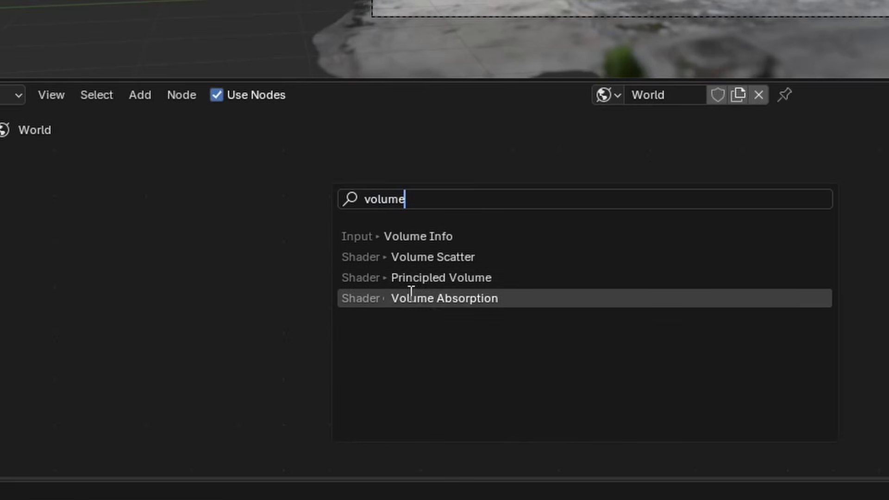
pyautogui.click(385, 278)
pyautogui.click(362, 271)
pyautogui.moveTo(290, 355)
pyautogui.mouseDown()
pyautogui.moveTo(287, 329)
pyautogui.moveTo(283, 339)
pyautogui.mouseUp()
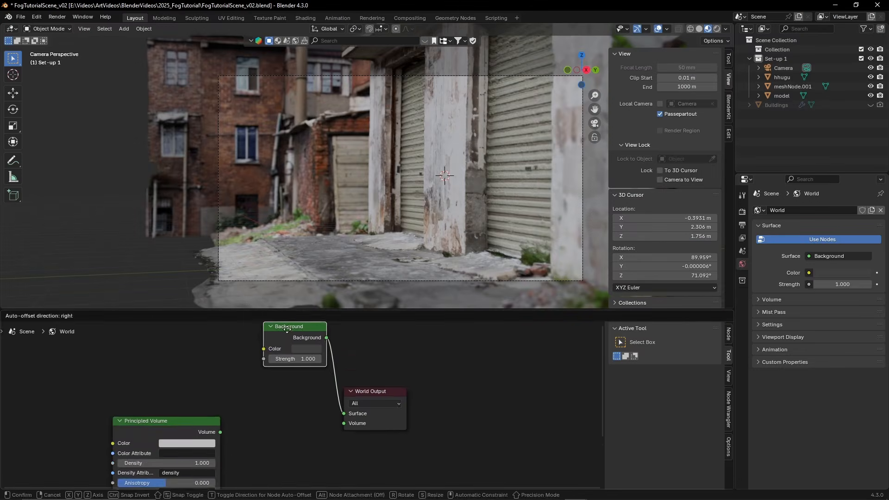
pyautogui.moveTo(192, 450); pyautogui.dragTo(307, 431)
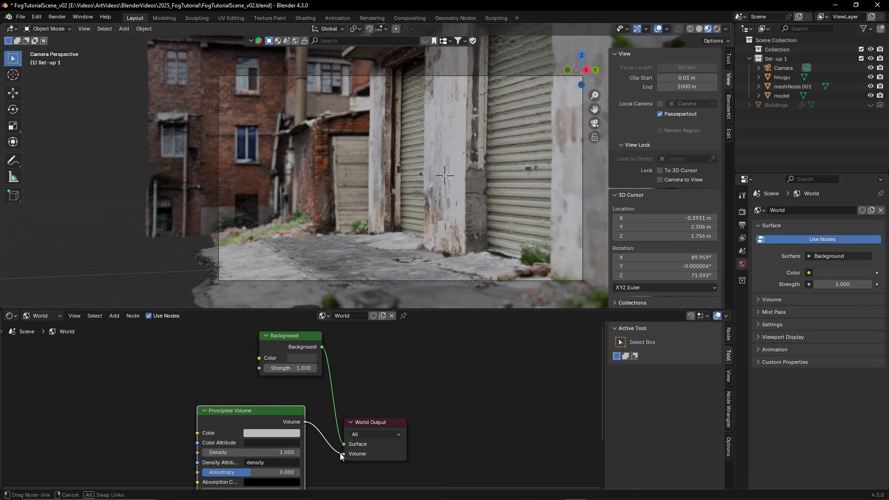
pyautogui.moveTo(342, 454); pyautogui.dragTo(343, 454)
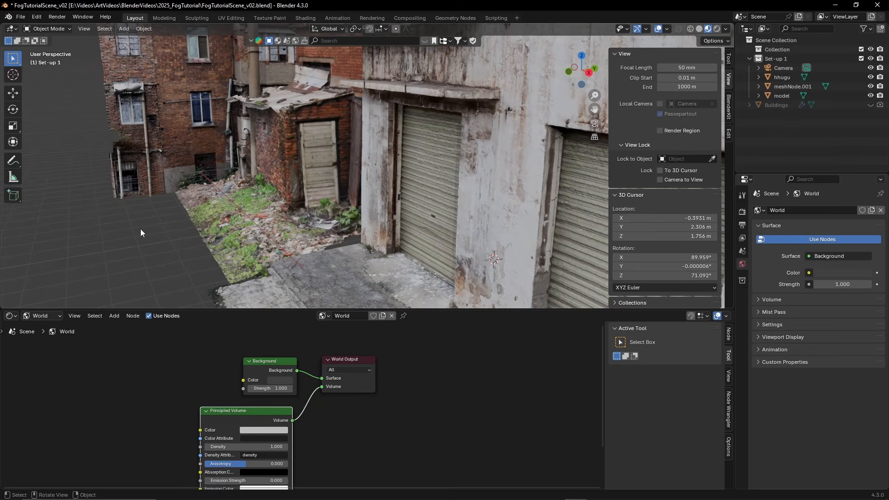
# View the scene through the camera with Rendered viewport shading and fit the camera frame in the view
pyautogui.moveTo(141, 231); pyautogui.dragTo(421, 179, button='middle')
pyautogui.press('ctrl+KP_0')
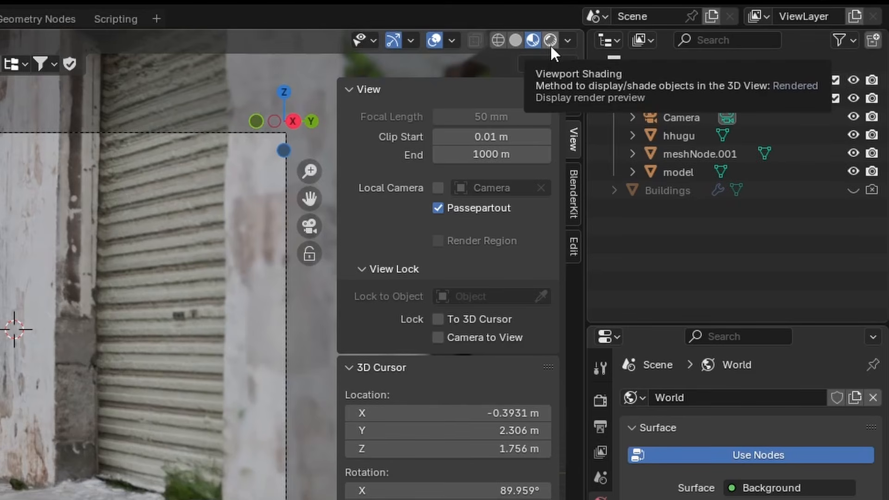
pyautogui.click(551, 42)
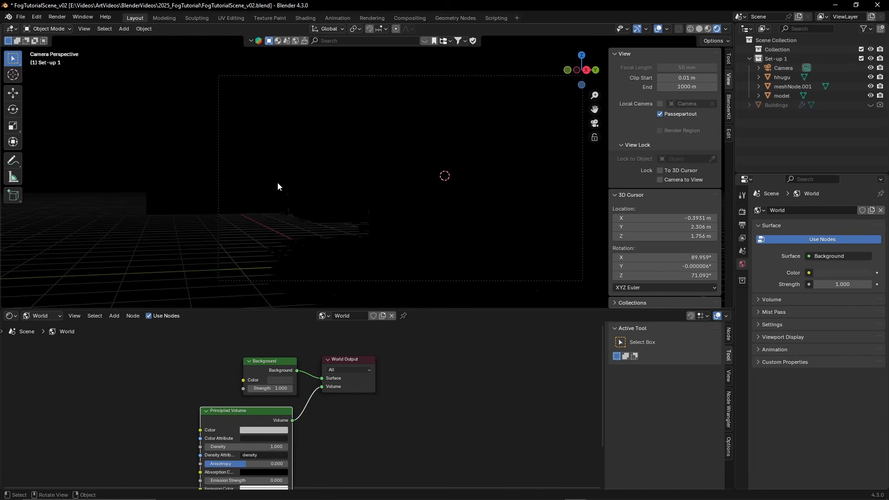
pyautogui.press('Home')
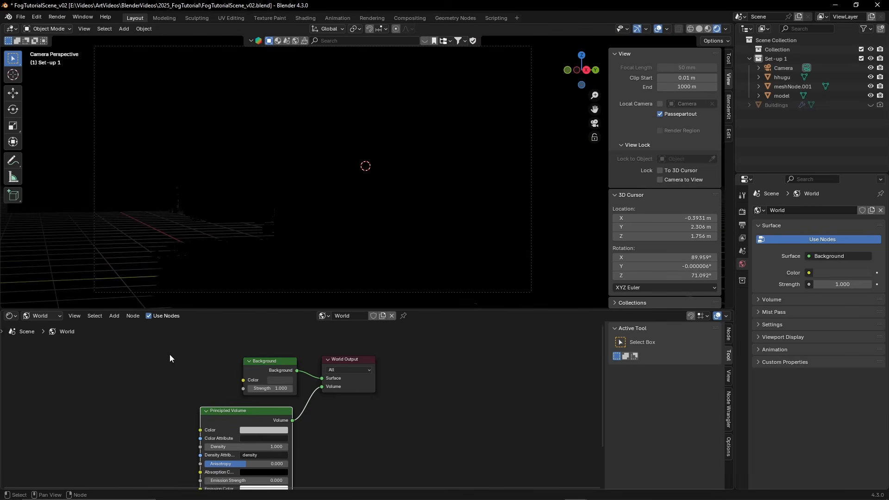
pyautogui.press('Home')
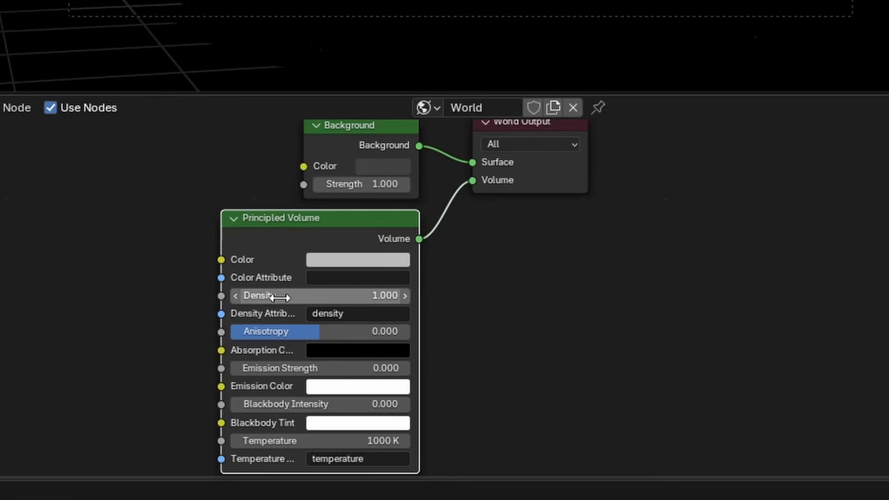
# Set the Principled Volume node's density to 0.05
pyautogui.click(526, 299)
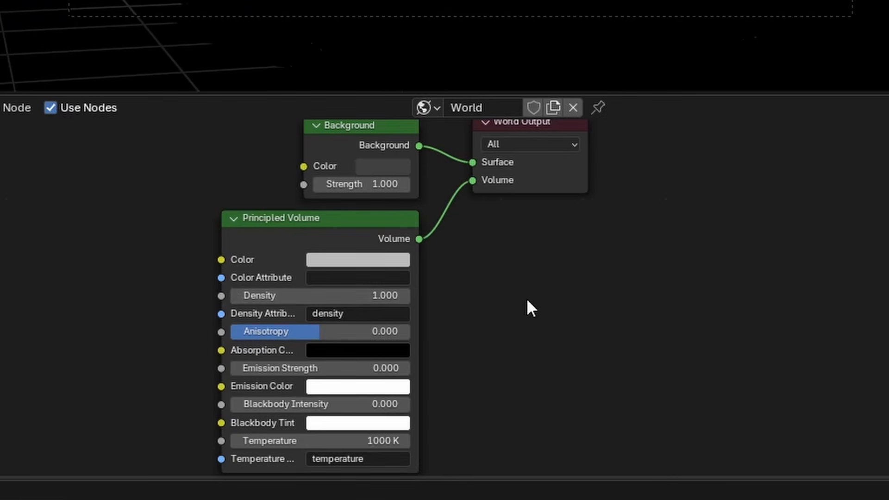
pyautogui.click(353, 298)
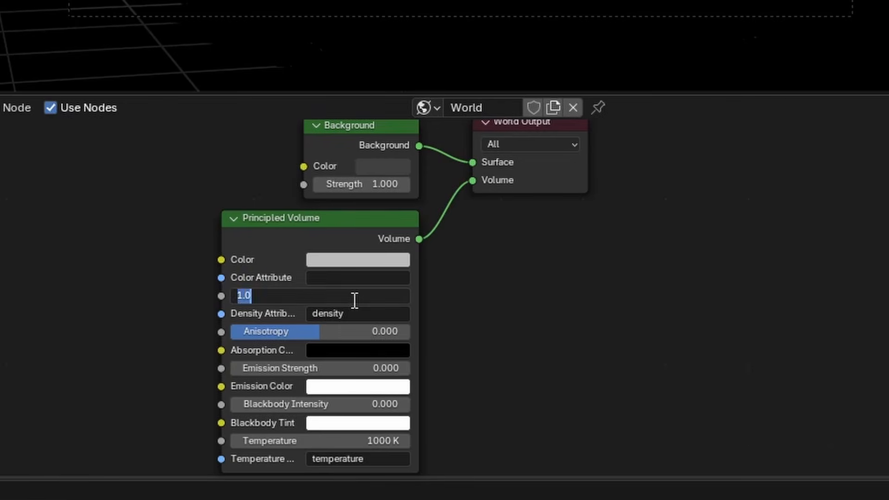
pyautogui.press('Escape')
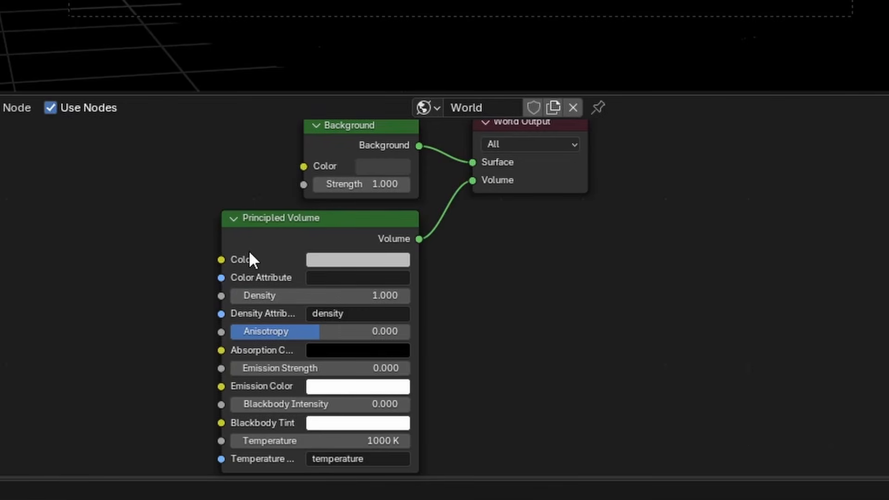
pyautogui.click(328, 296)
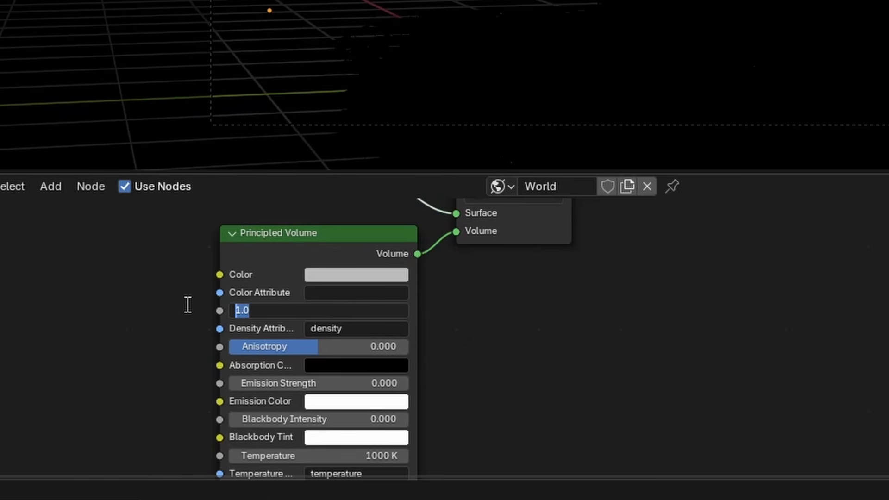
pyautogui.press('BackSpace')
pyautogui.write('.01')
pyautogui.press('BackSpace')
pyautogui.press('BackSpace')
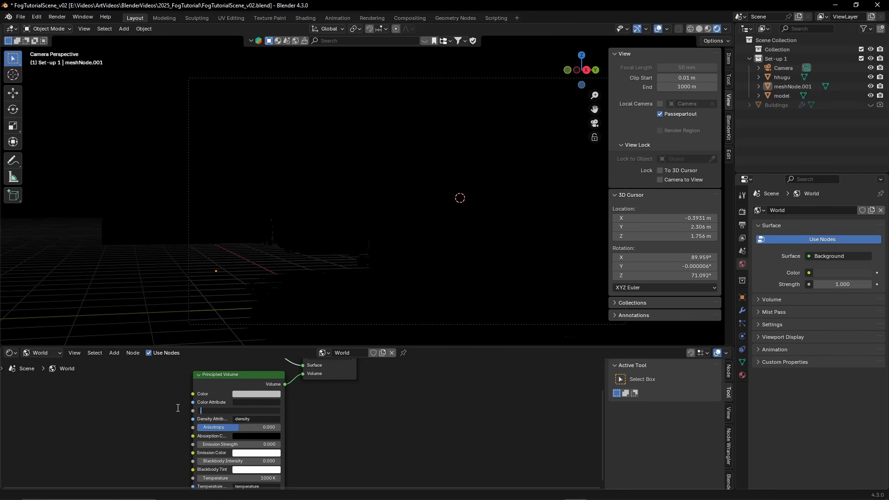
pyautogui.write('05')
pyautogui.press('Return')
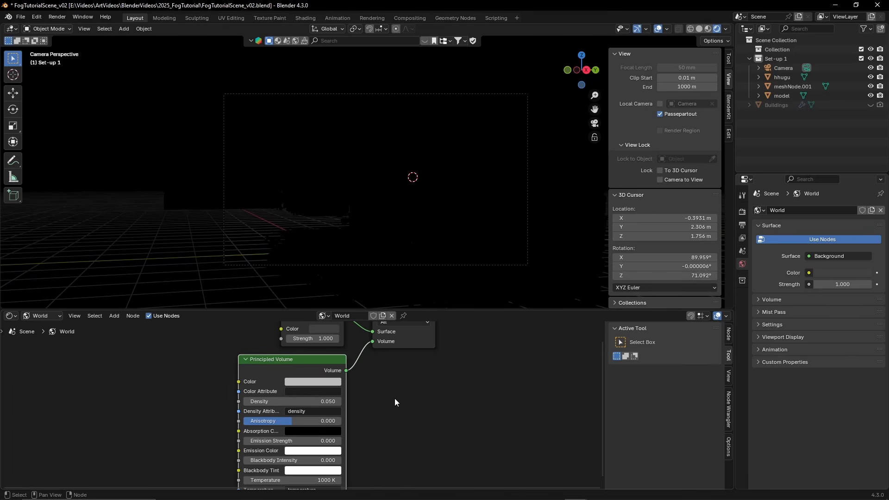
# Add a point light and move it beside the pillar, into the open alley
pyautogui.scroll(1, 421, 247)
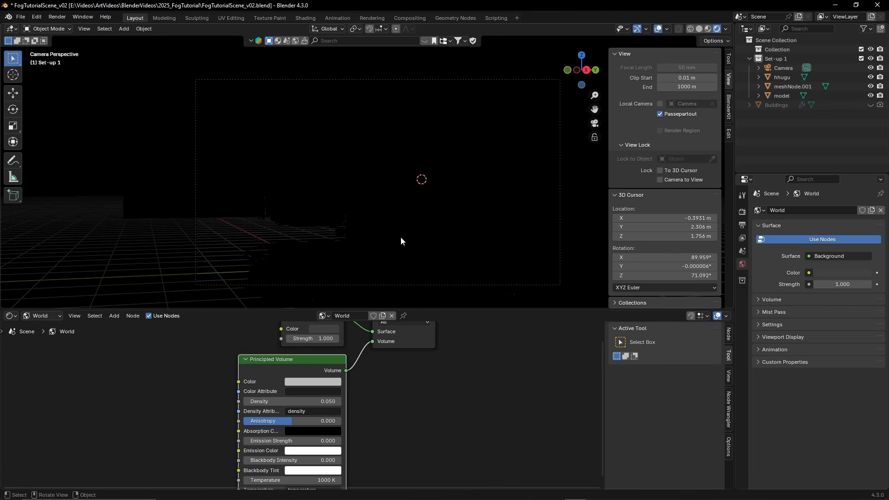
pyautogui.hotkey('shift', 'a')
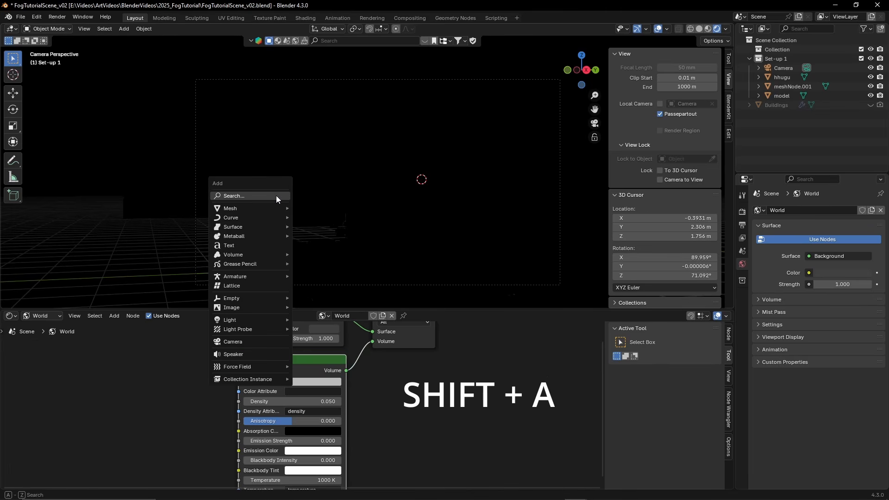
pyautogui.click(276, 196)
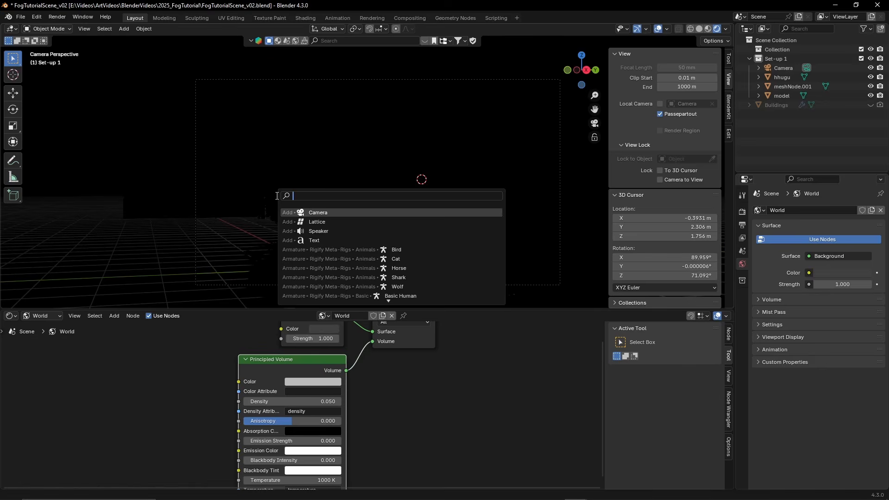
pyautogui.write('poi')
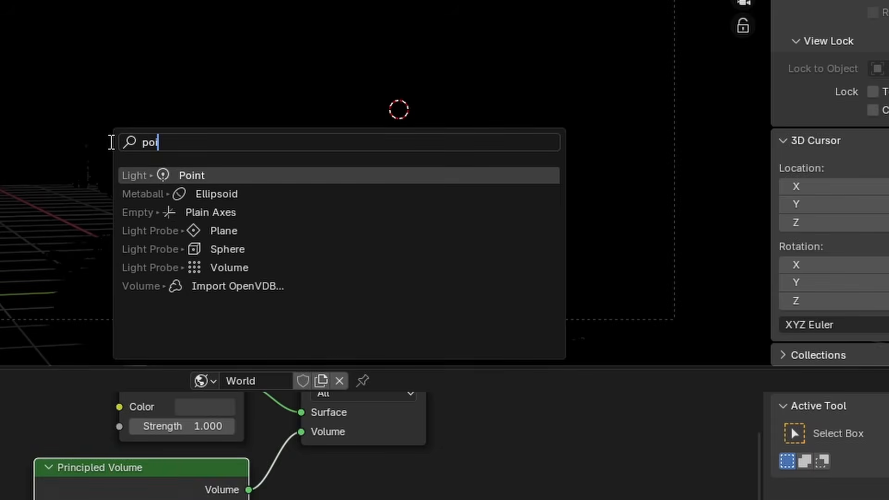
pyautogui.click(153, 176)
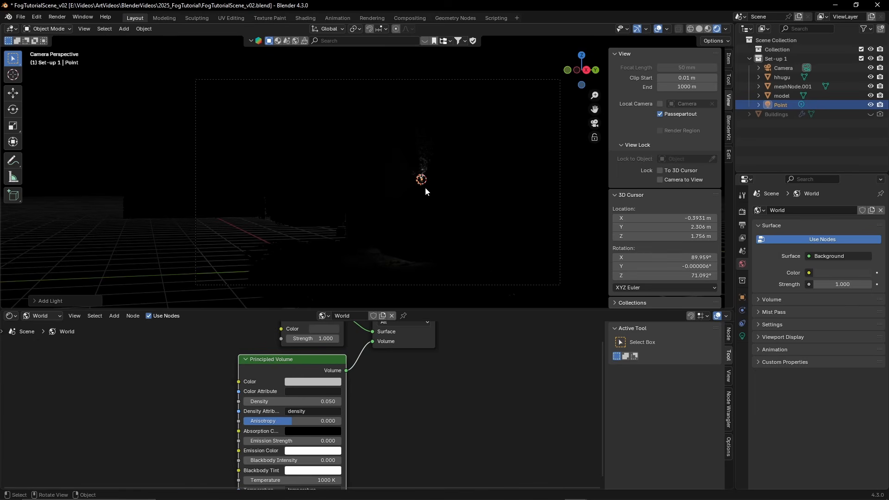
pyautogui.press('g')
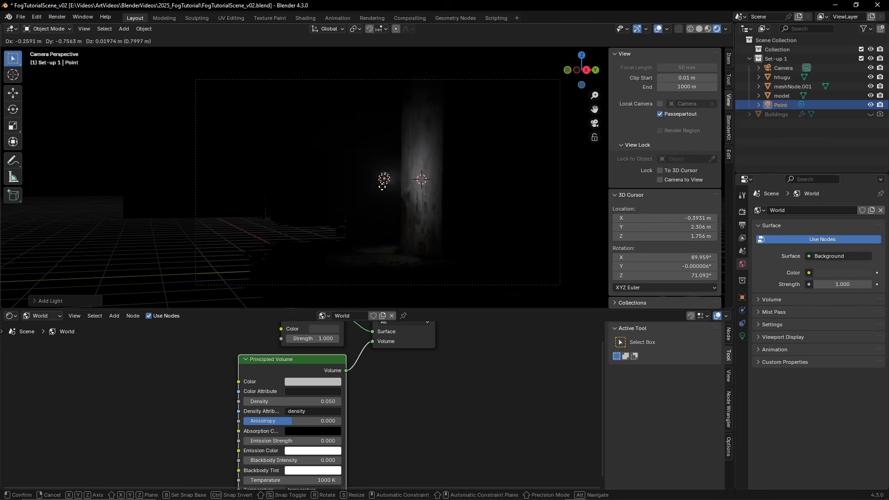
pyautogui.click(360, 185)
# Set the point light's power to 600 W
pyautogui.click(742, 336)
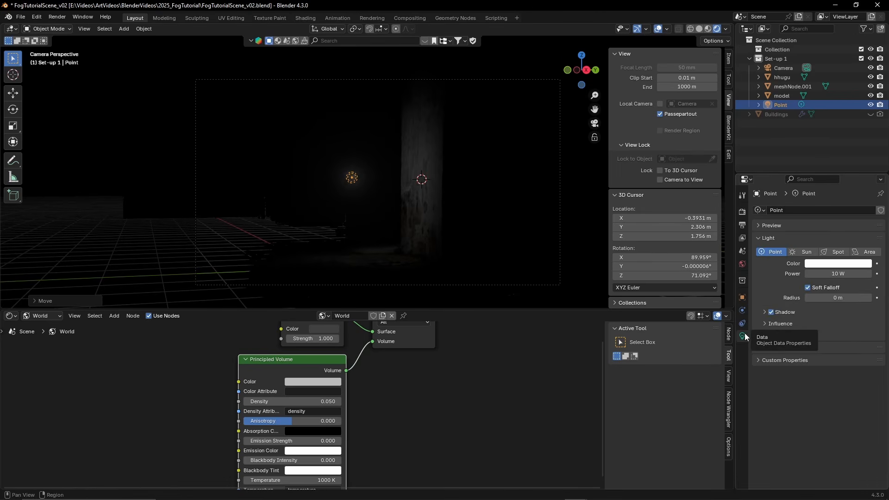
pyautogui.click(830, 275)
pyautogui.write('600')
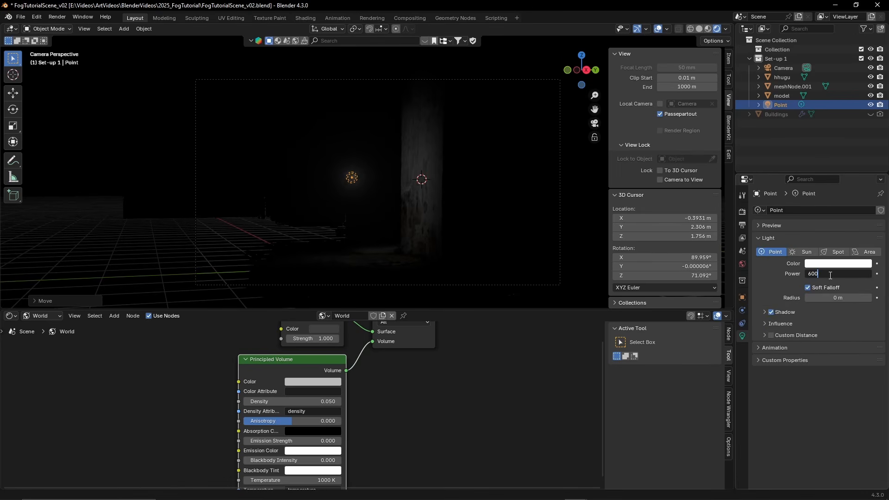
pyautogui.press('Return')
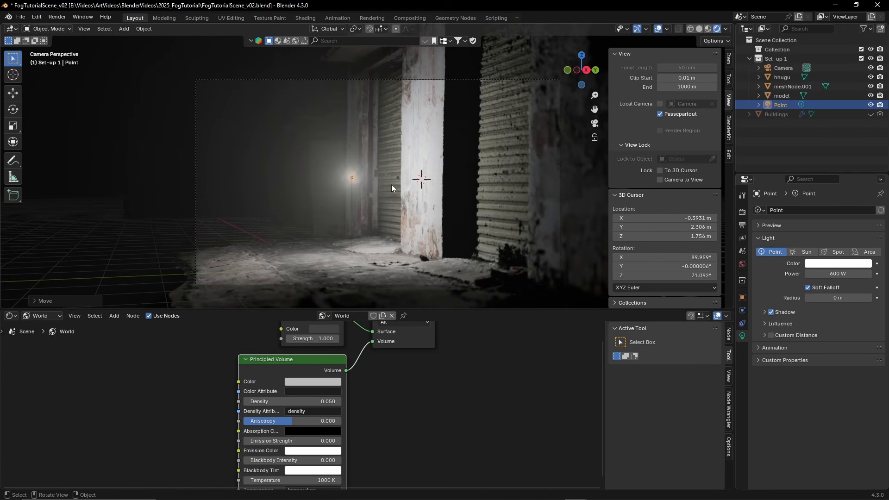
# Move the point light up and away from the ground, placing it high above the alley
pyautogui.press('g')
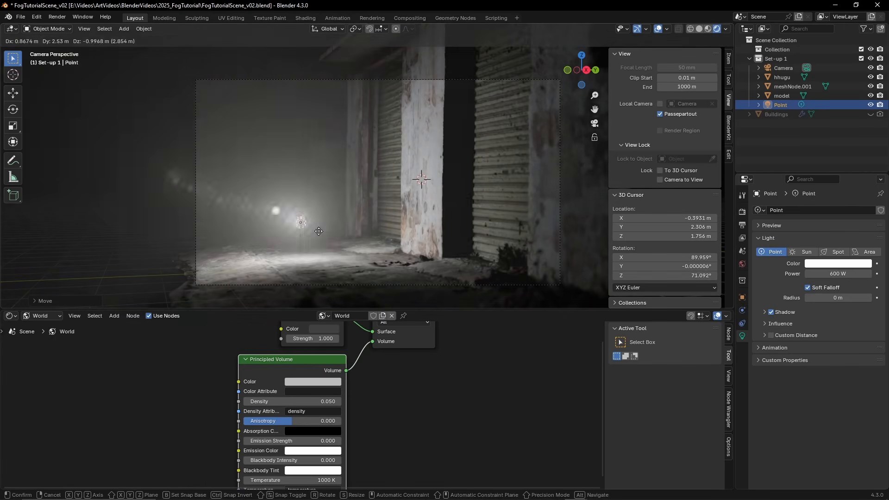
pyautogui.click(284, 97)
pyautogui.scroll(4, 339, 146)
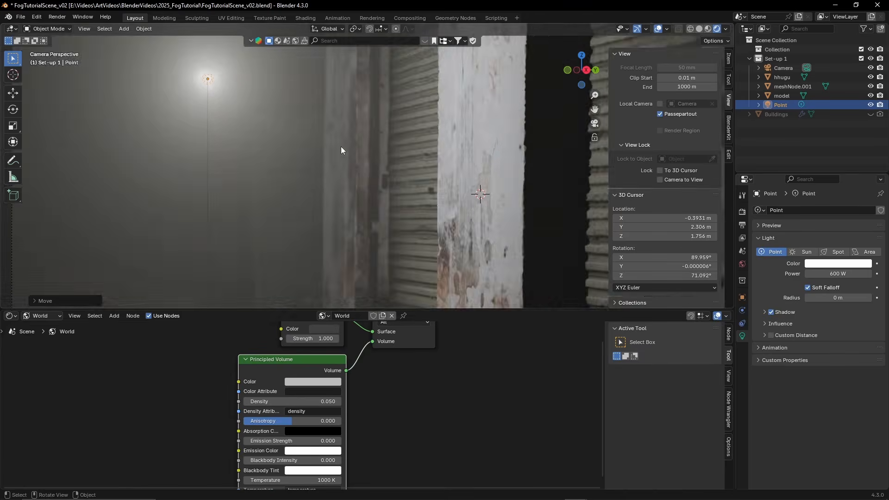
pyautogui.scroll(-3, 292, 170)
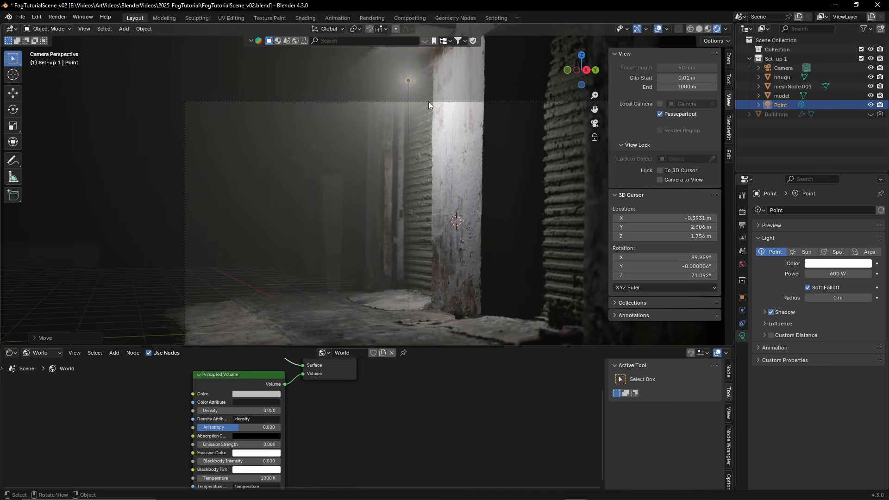
# Duplicate the point light along the X axis to the brick wall at the alley's far end, and lower the copy along Z beside the window
pyautogui.hotkey('shift', 'd')
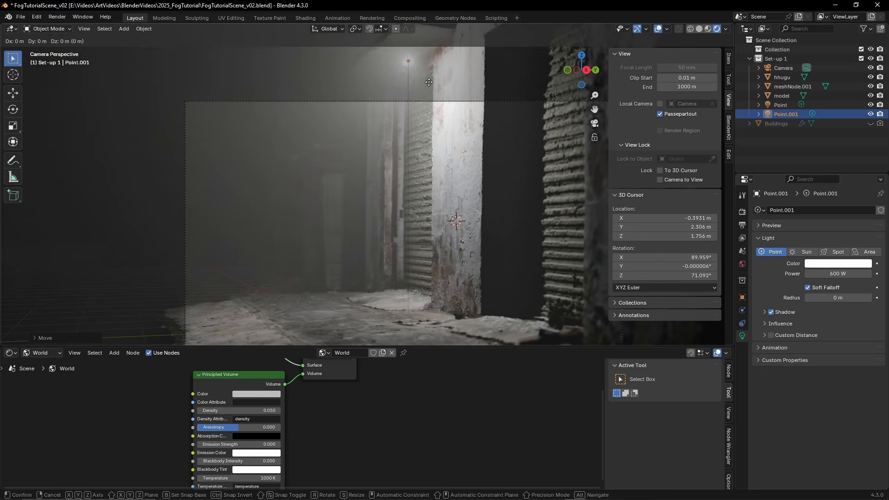
pyautogui.press('y')
pyautogui.press('x')
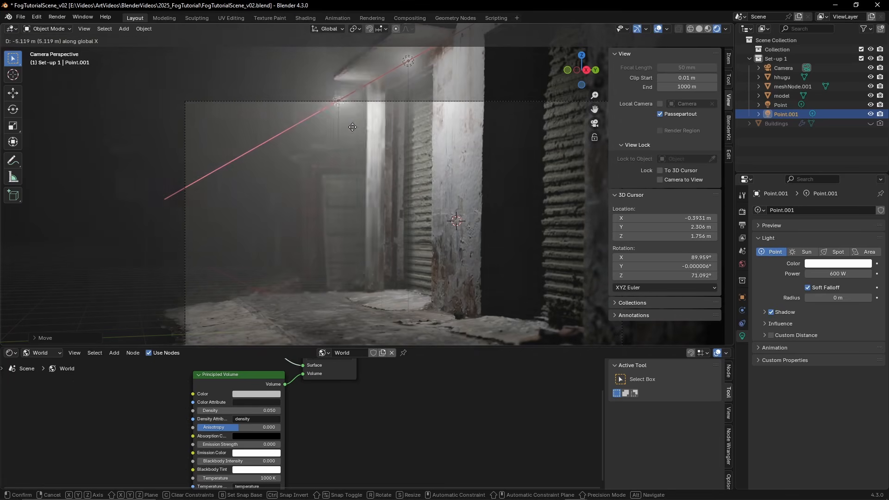
pyautogui.click(275, 175)
pyautogui.press('g')
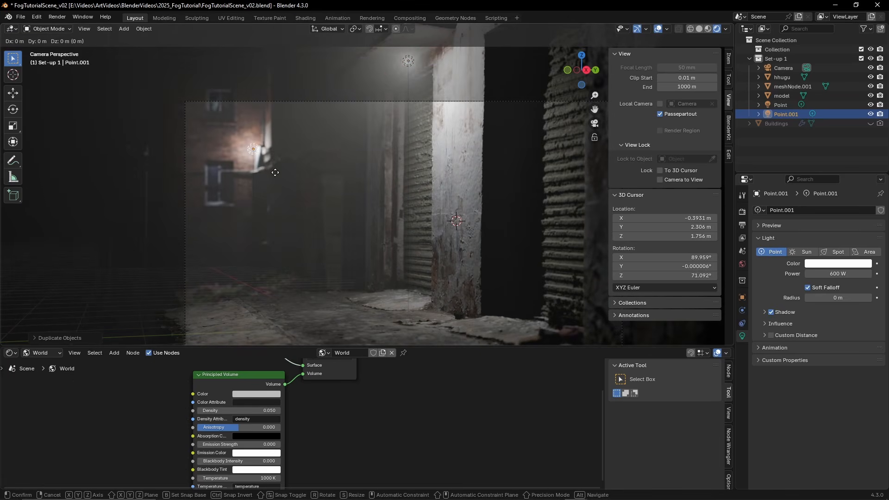
pyautogui.press('z')
pyautogui.click(274, 206)
# Duplicate the window light along the Y axis to the doorway, and make one more copy placed high above the alley's far end
pyautogui.hotkey('shift', 'd')
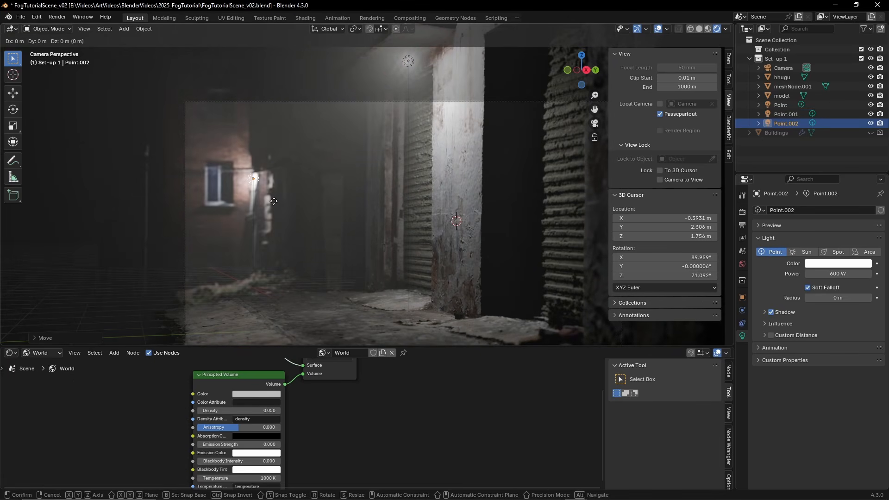
pyautogui.press('y')
pyautogui.click(385, 152)
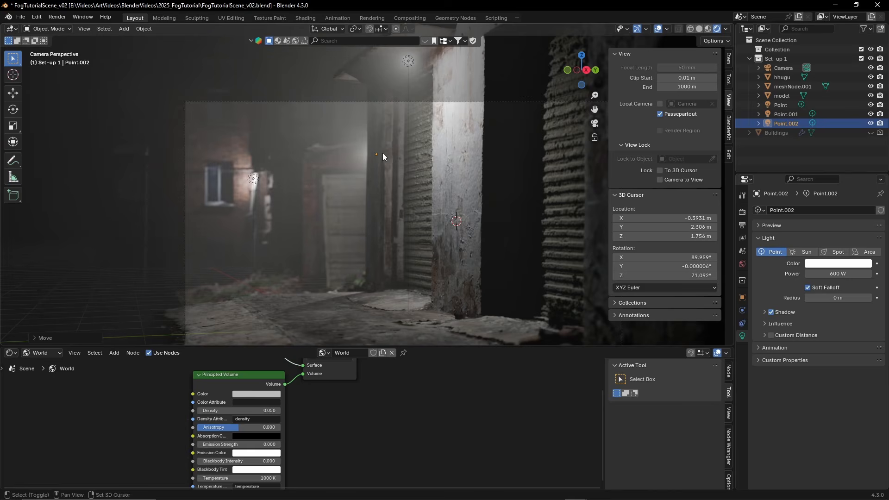
pyautogui.hotkey('shift', 'd')
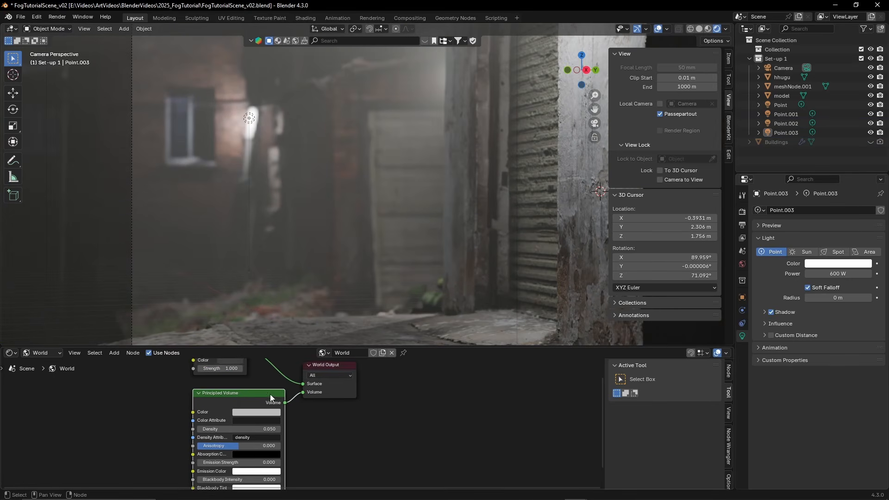
# Tint the Principled Volume's color a muted green with hue 0.427 and saturation 0.531
pyautogui.keyDown('shift'); pyautogui.moveTo(239, 394); pyautogui.dragTo(236, 388, button='middle'); pyautogui.keyUp('shift')
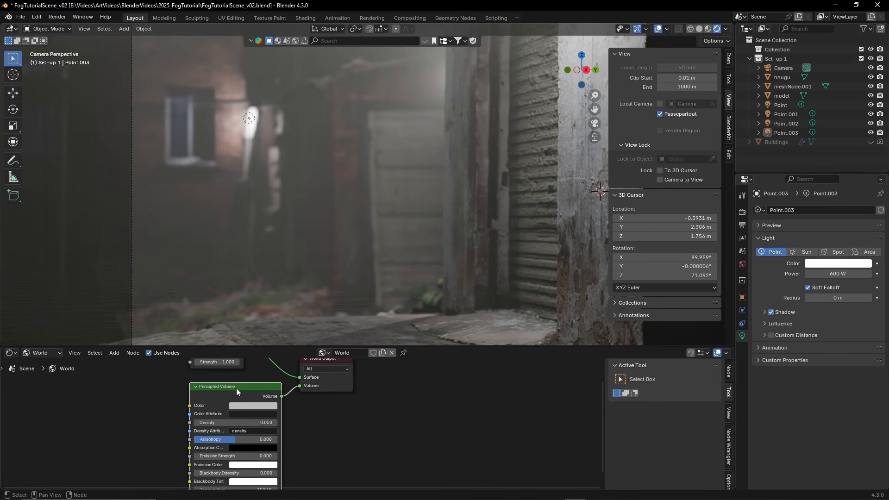
pyautogui.click(254, 405)
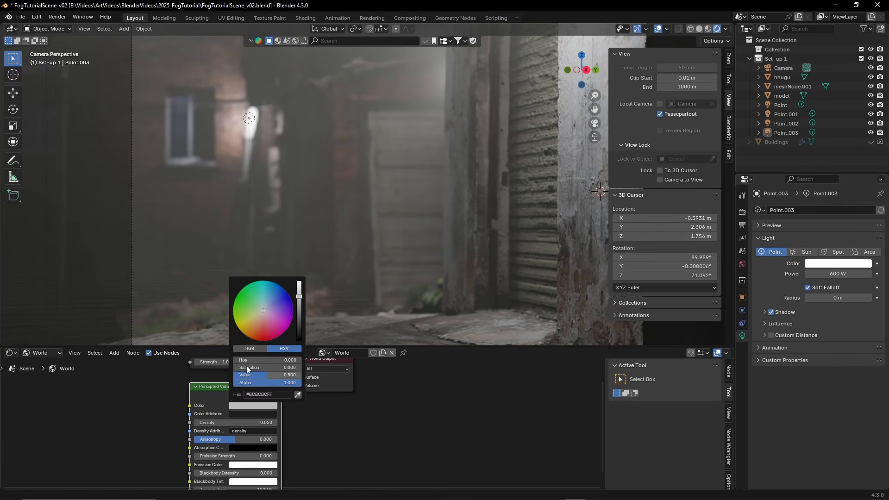
pyautogui.moveTo(263, 310); pyautogui.dragTo(259, 301)
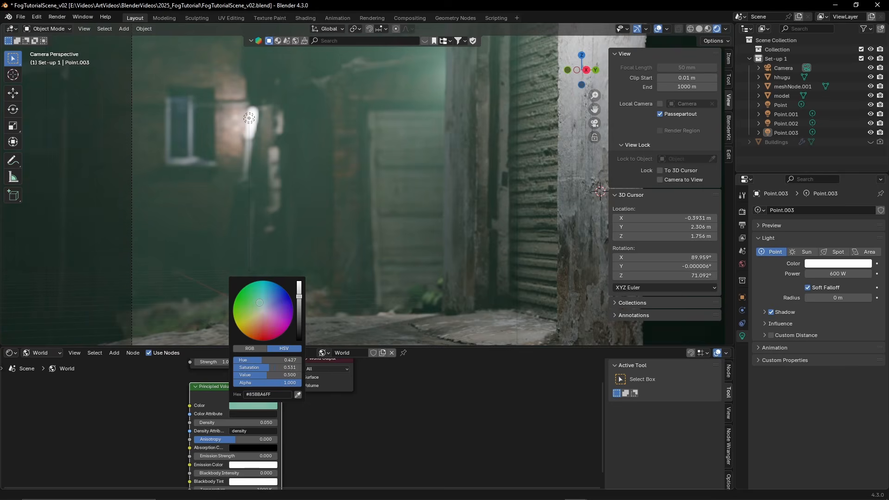
# Select the point light beside the brick wall's window and give it a warm color tint
pyautogui.scroll(-2, 241, 208)
pyautogui.keyDown('shift'); pyautogui.moveTo(321, 221); pyautogui.dragTo(245, 265, button='middle'); pyautogui.keyUp('shift')
pyautogui.click(223, 190)
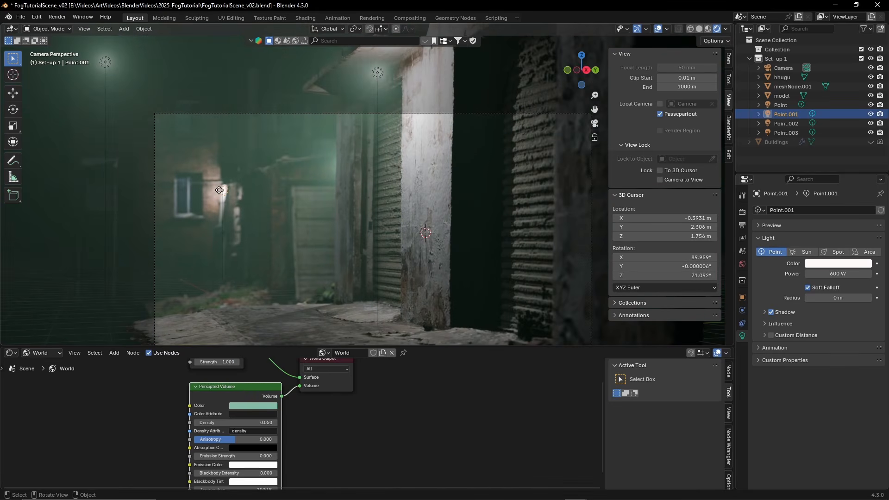
pyautogui.click(839, 263)
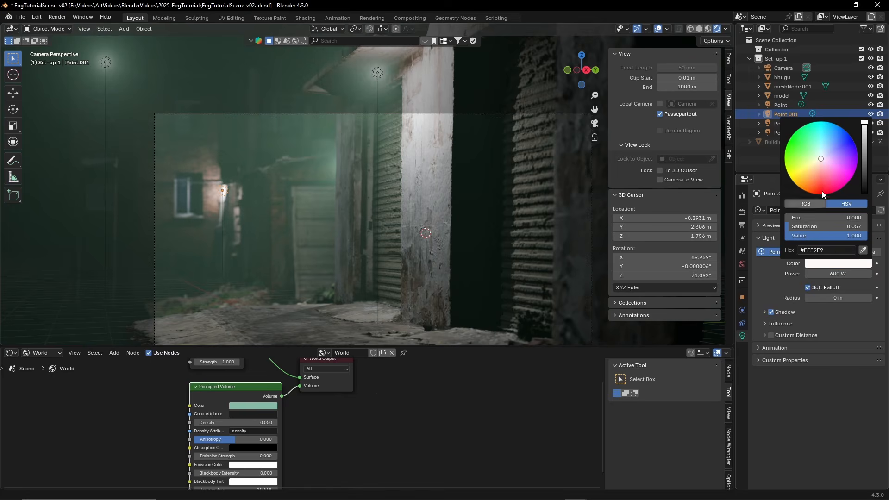
pyautogui.click(819, 168)
pyautogui.moveTo(818, 169); pyautogui.dragTo(809, 136)
pyautogui.moveTo(813, 189)
pyautogui.mouseDown()
pyautogui.moveTo(836, 183)
pyautogui.moveTo(805, 183)
pyautogui.moveTo(815, 175)
pyautogui.mouseUp()
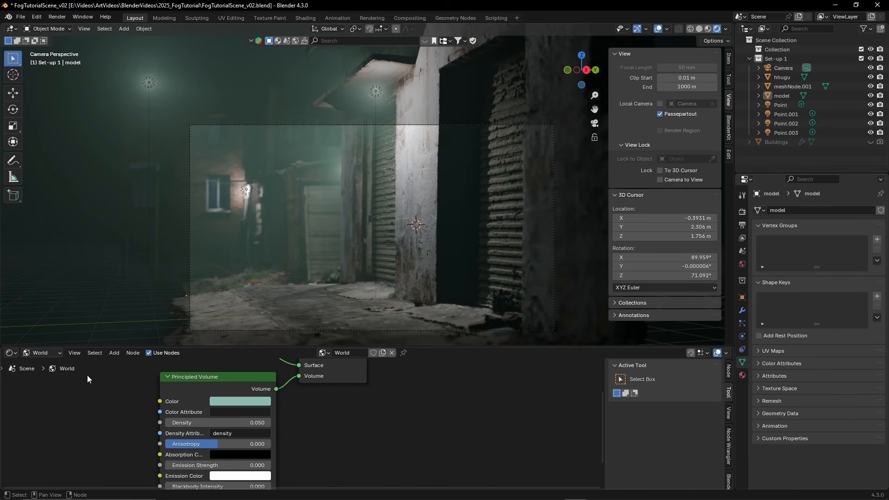
# Add a Noise Texture node to the world shader and connect its Color output to the Principled Volume's Density input
pyautogui.scroll(-2, 87, 376)
pyautogui.moveTo(185, 411)
pyautogui.keyDown('shift'); pyautogui.mouseDown(button='middle')
pyautogui.moveTo(240, 377)
pyautogui.moveTo(215, 390)
pyautogui.moveTo(195, 426)
pyautogui.mouseUp(button='middle'); pyautogui.keyUp('shift')
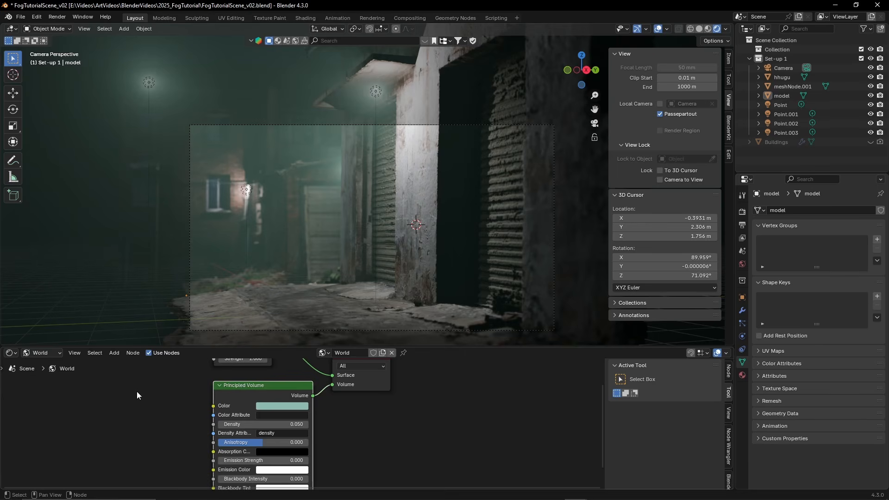
pyautogui.scroll(-1, 137, 391)
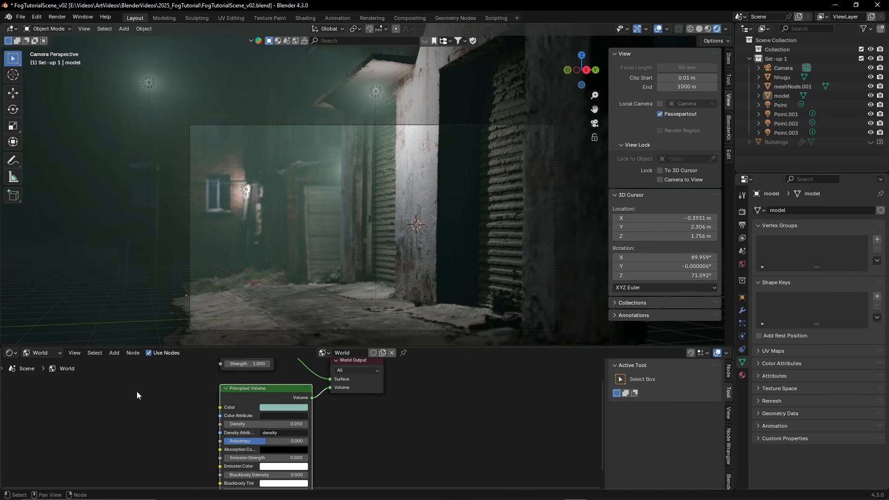
pyautogui.hotkey('shift', 'a')
pyautogui.write('noi')
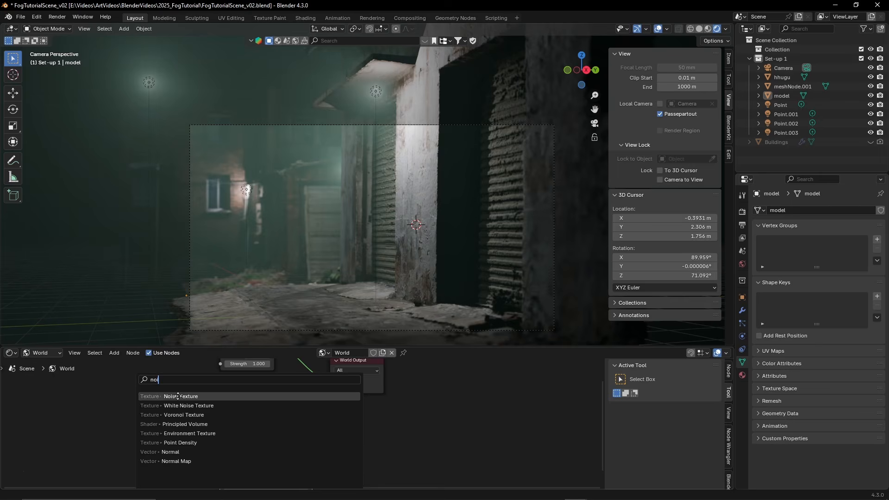
pyautogui.click(139, 316)
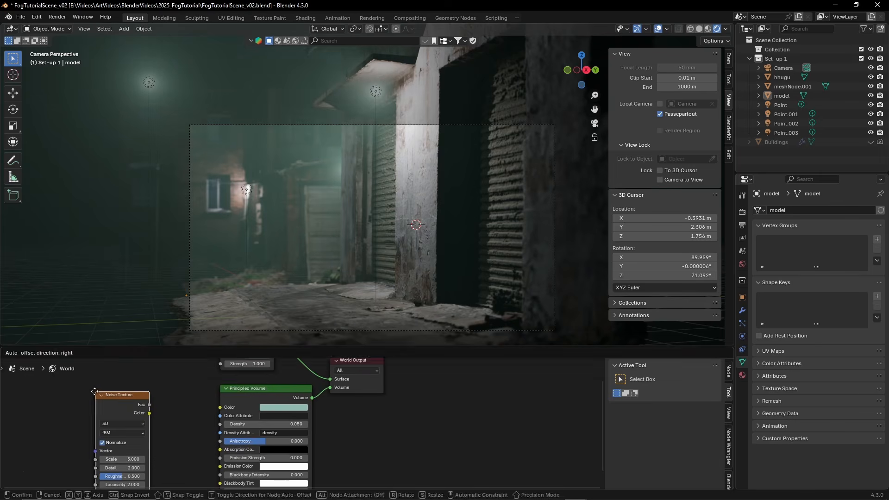
pyautogui.moveTo(171, 430); pyautogui.dragTo(179, 419, button='middle')
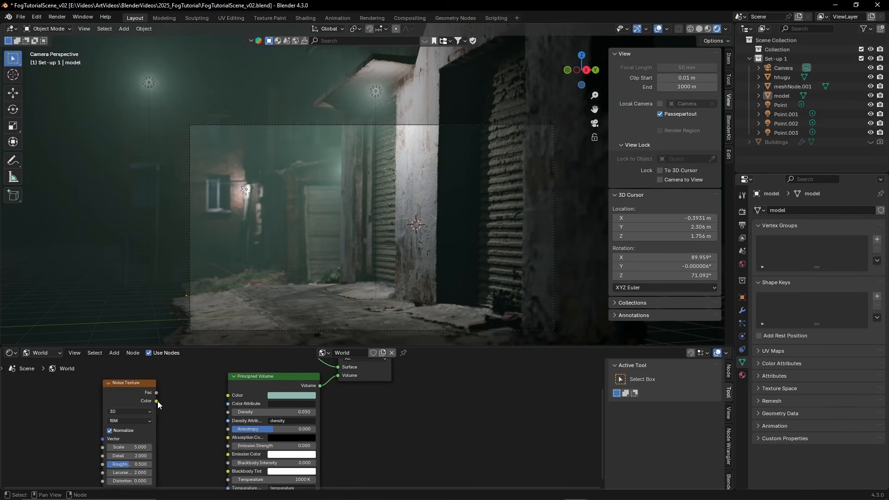
pyautogui.moveTo(158, 401); pyautogui.dragTo(227, 412)
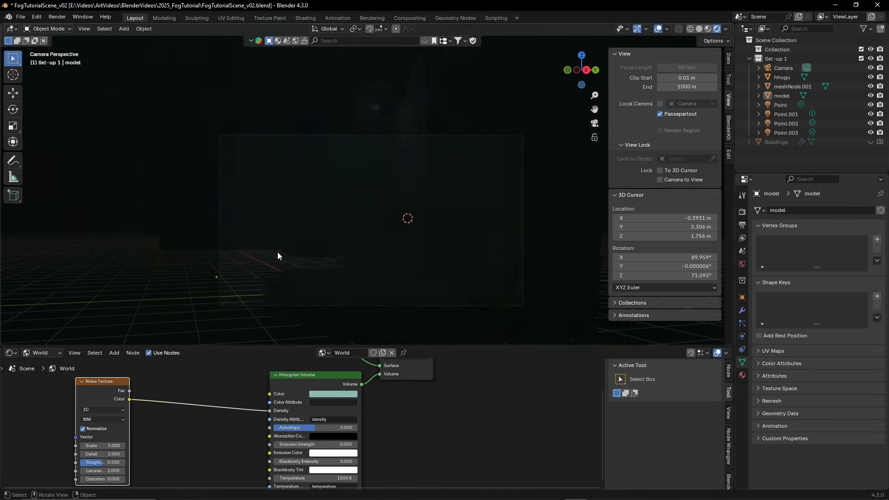
# Insert a Color Ramp node between the Noise Texture's Color output and the Principled Volume's Density input
pyautogui.hotkey('shift', 'a')
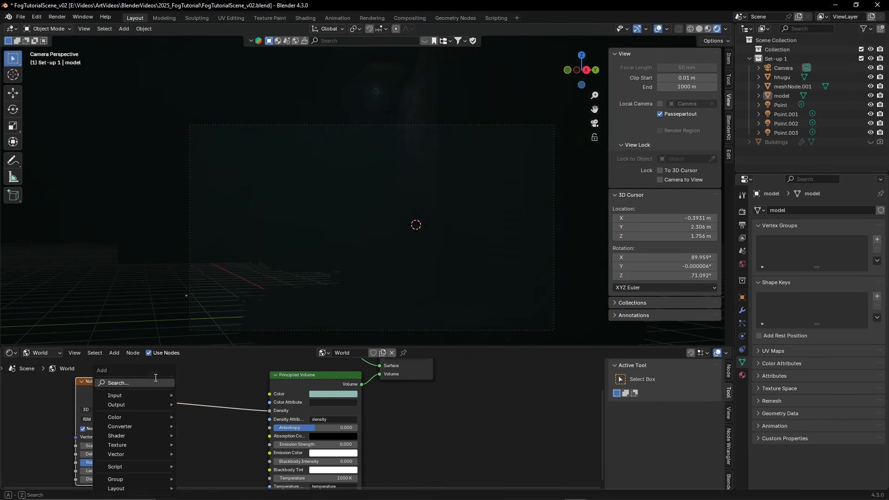
pyautogui.write('colo')
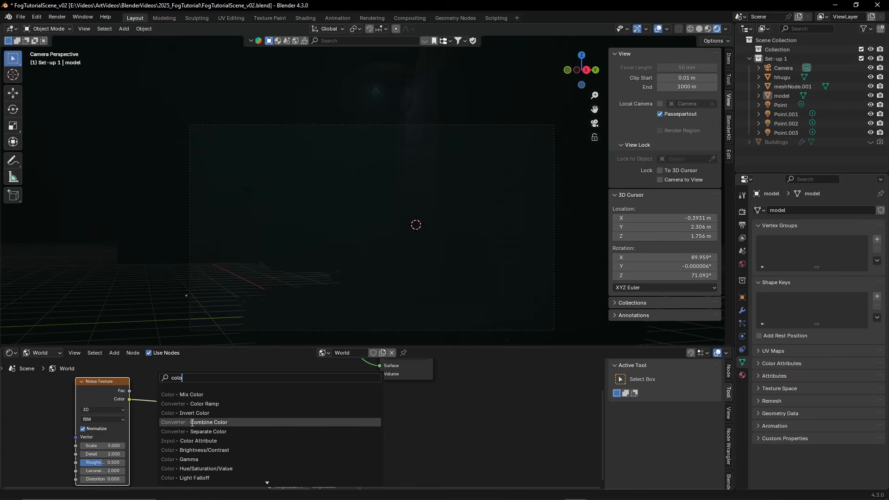
pyautogui.click(199, 403)
# Move the Color Ramp's black stop to position 0.505 and check the fog's patchiness in the rendered alley
pyautogui.click(159, 431)
pyautogui.moveTo(158, 431); pyautogui.dragTo(199, 429)
pyautogui.scroll(2, 339, 188)
pyautogui.scroll(1, 339, 188)
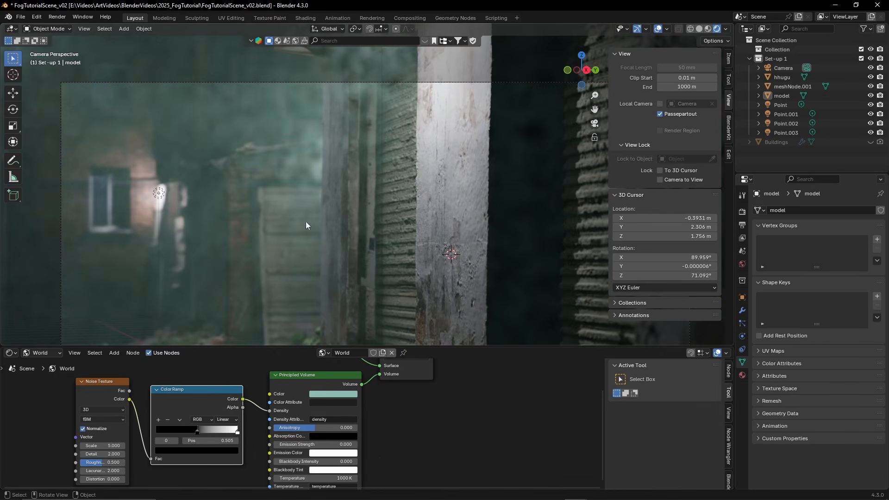
pyautogui.keyDown('shift'); pyautogui.moveTo(257, 213); pyautogui.dragTo(315, 162, button='middle'); pyautogui.keyUp('shift')
pyautogui.scroll(-1, 316, 153)
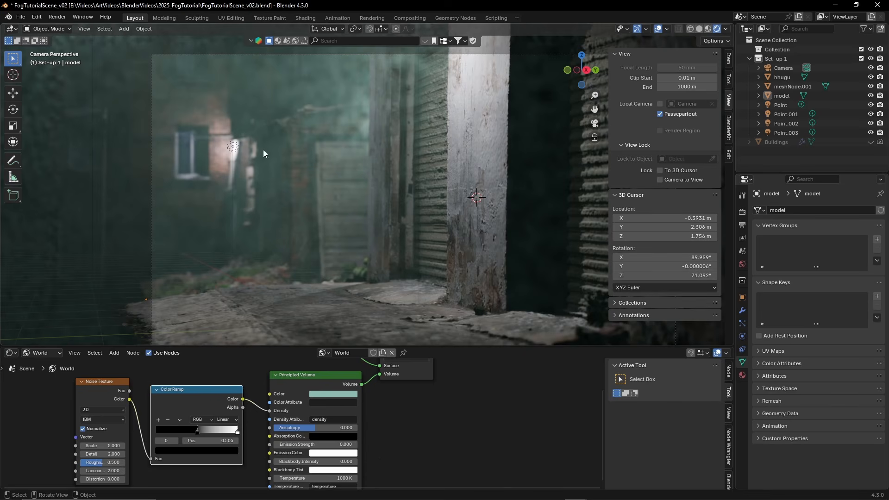
pyautogui.moveTo(137, 389); pyautogui.dragTo(155, 374, button='middle')
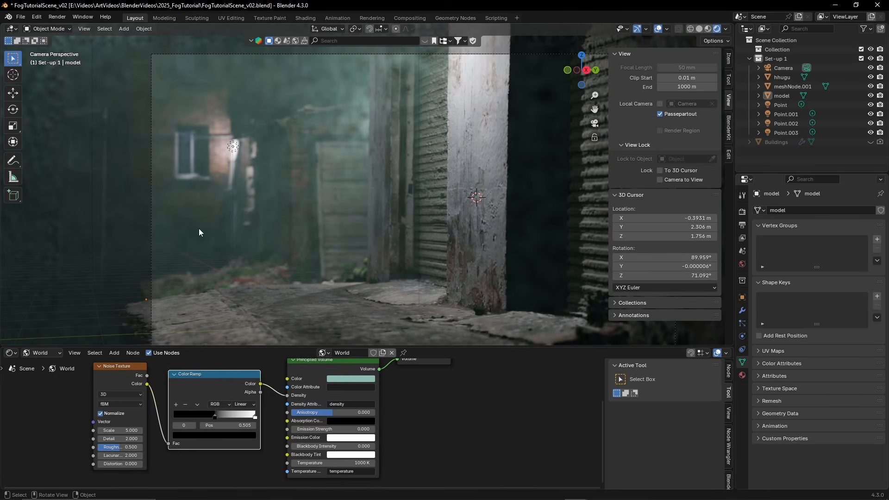
# Set the Noise Texture's Scale to 0.400 and move the Color Ramp's white stop to position 0.782
pyautogui.moveTo(199, 229); pyautogui.dragTo(399, 177, button='middle')
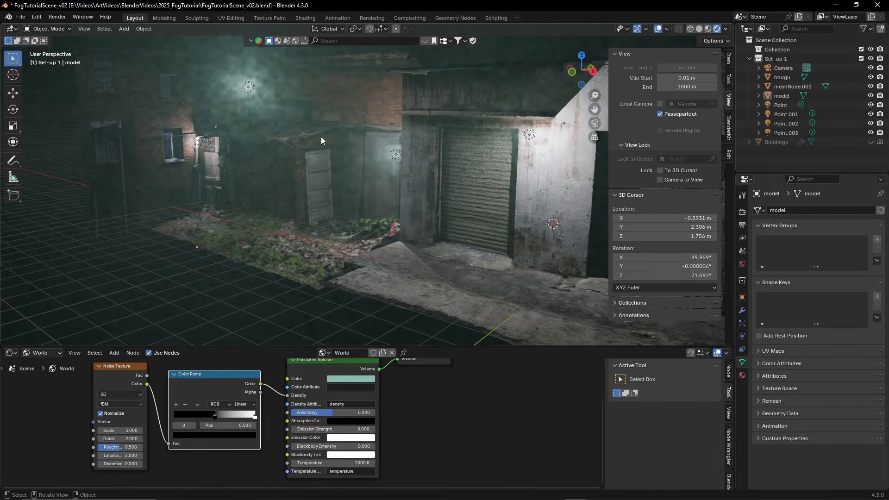
pyautogui.press('KP_0')
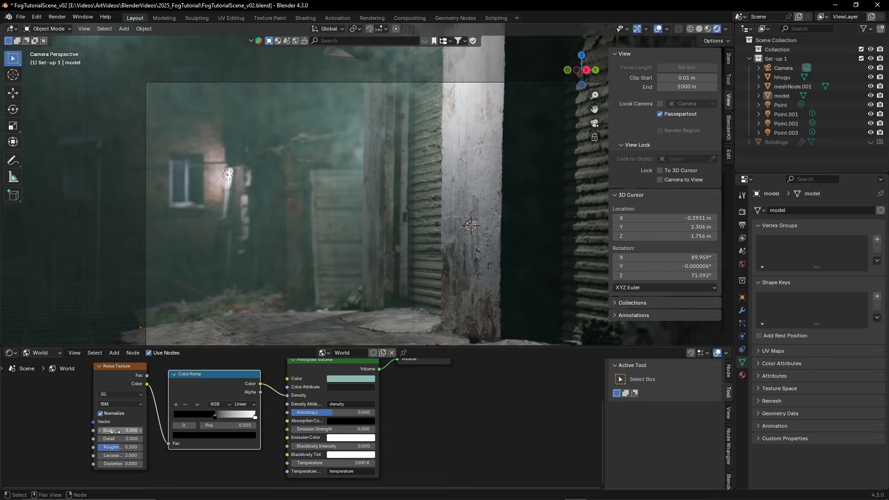
pyautogui.moveTo(115, 431); pyautogui.dragTo(86, 431)
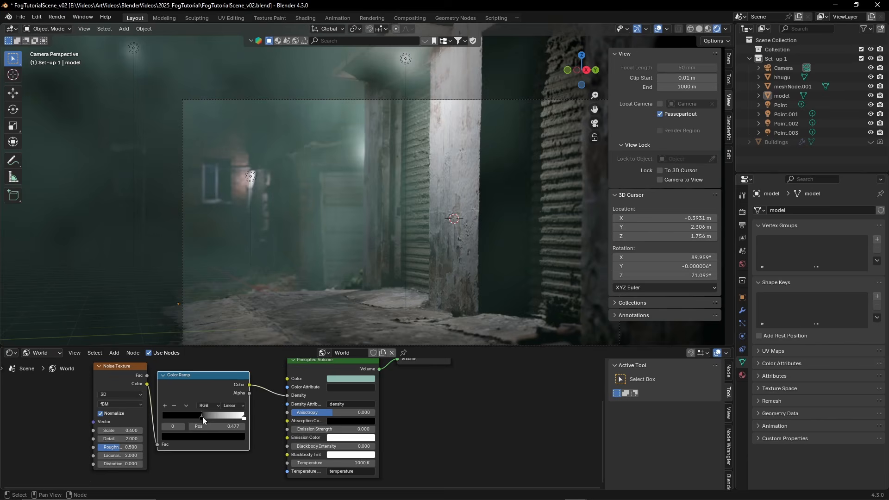
pyautogui.moveTo(202, 417); pyautogui.dragTo(226, 418)
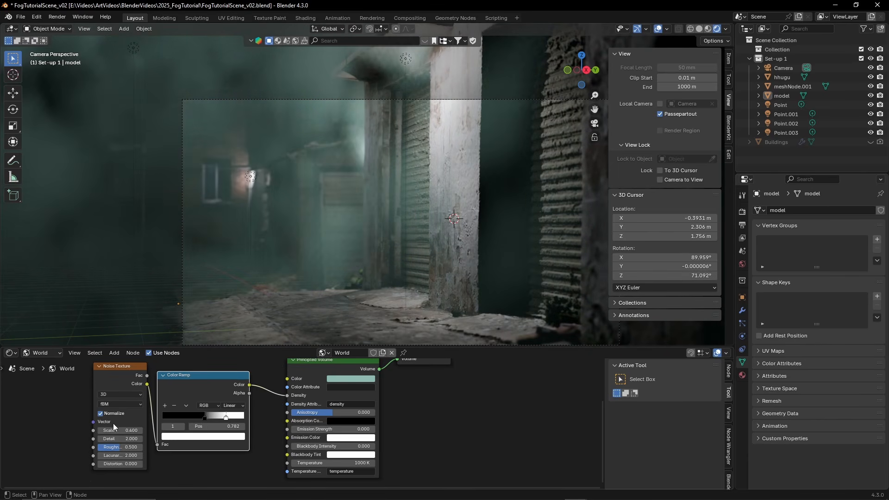
# Raise the Noise Texture's Scale for smaller fog patches and check the fog around the whole alley
pyautogui.moveTo(111, 430); pyautogui.dragTo(143, 441)
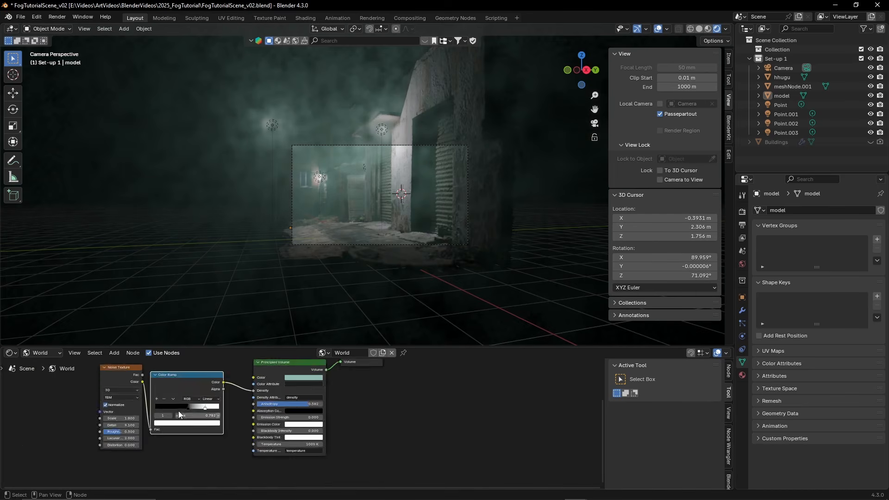
pyautogui.scroll(-2, 225, 377)
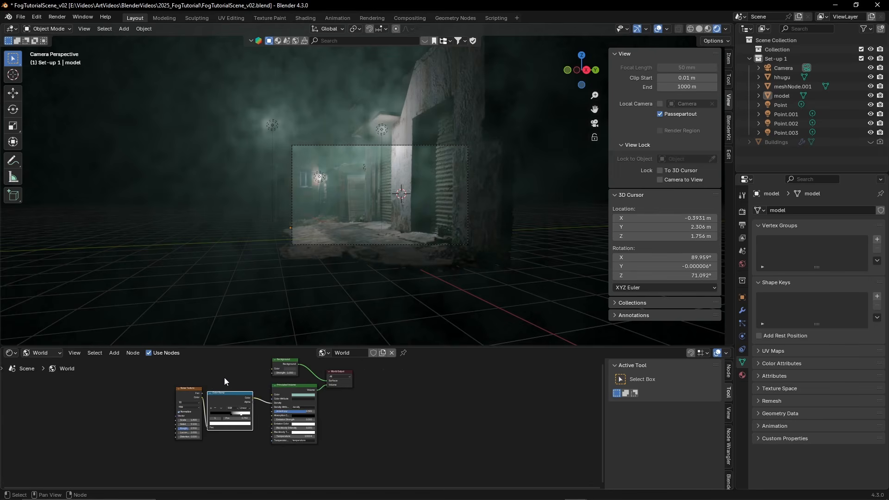
pyautogui.scroll(2, 224, 377)
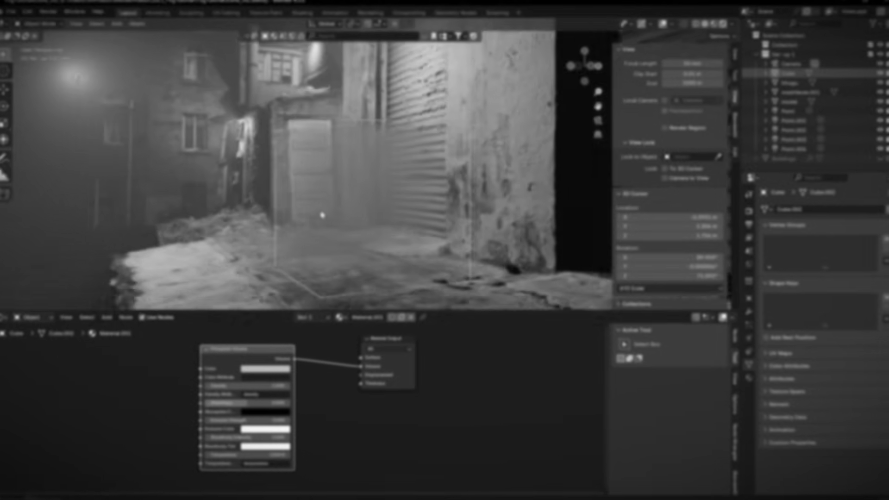
pyautogui.moveTo(398, 203); pyautogui.dragTo(307, 191, button='middle')
pyautogui.scroll(-3, 325, 190)
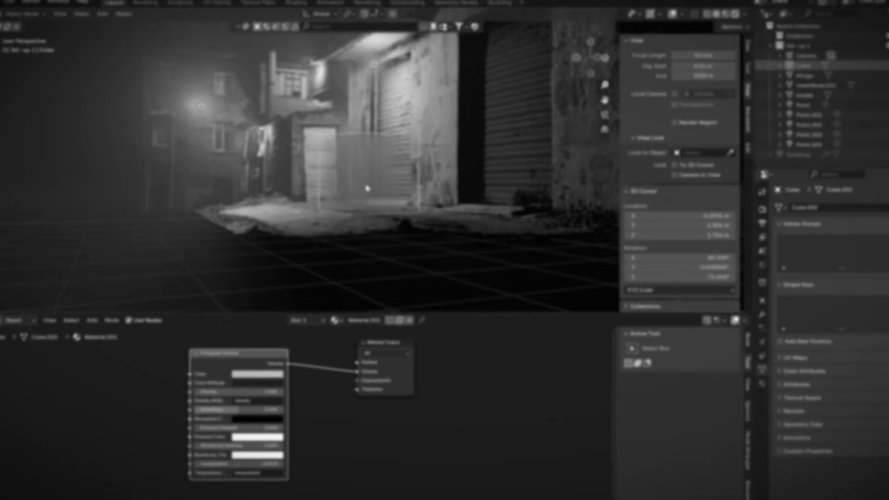
pyautogui.moveTo(366, 188); pyautogui.dragTo(351, 189, button='middle')
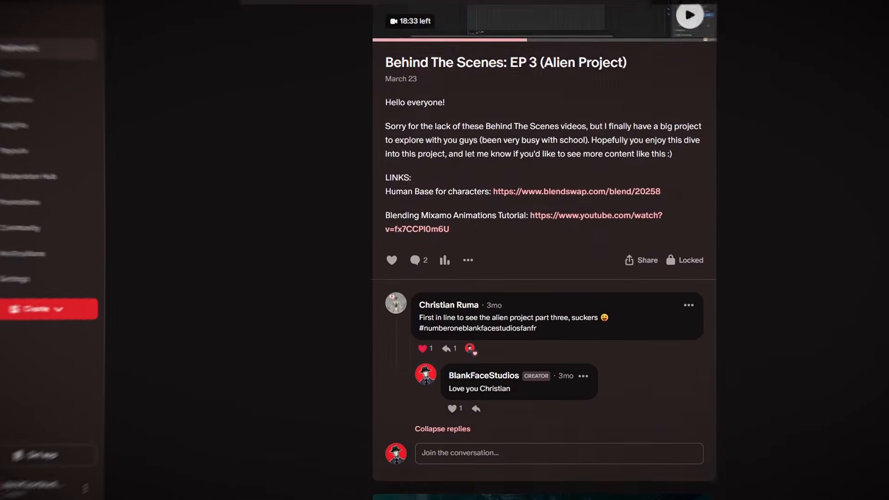
pyautogui.scroll(-10, 542, 250)
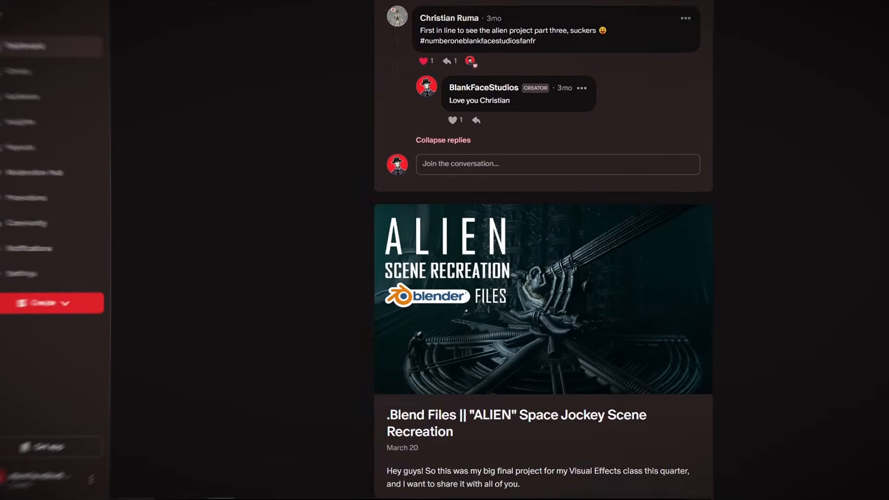
pyautogui.scroll(-10, 542, 250)
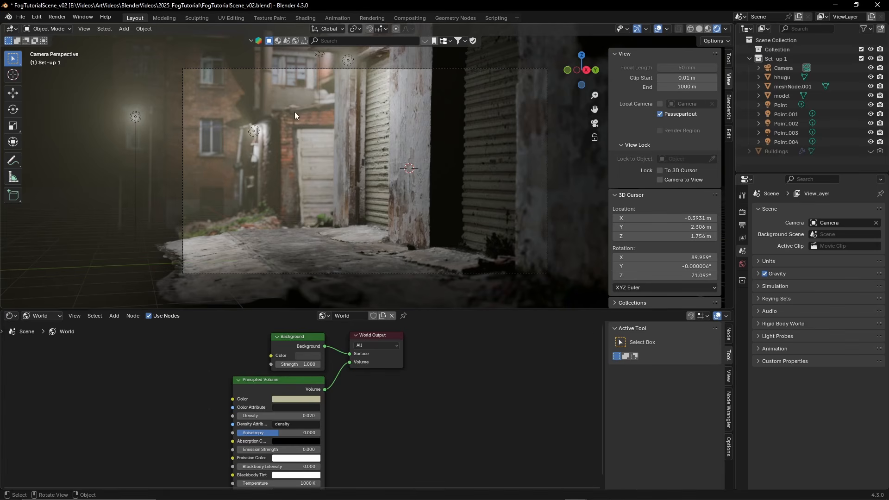
# Inspect the alley with its uniform world fog, then switch the shader type from World to Object
pyautogui.moveTo(269, 158)
pyautogui.mouseDown(button='middle')
pyautogui.moveTo(324, 167)
pyautogui.moveTo(271, 169)
pyautogui.mouseUp(button='middle')
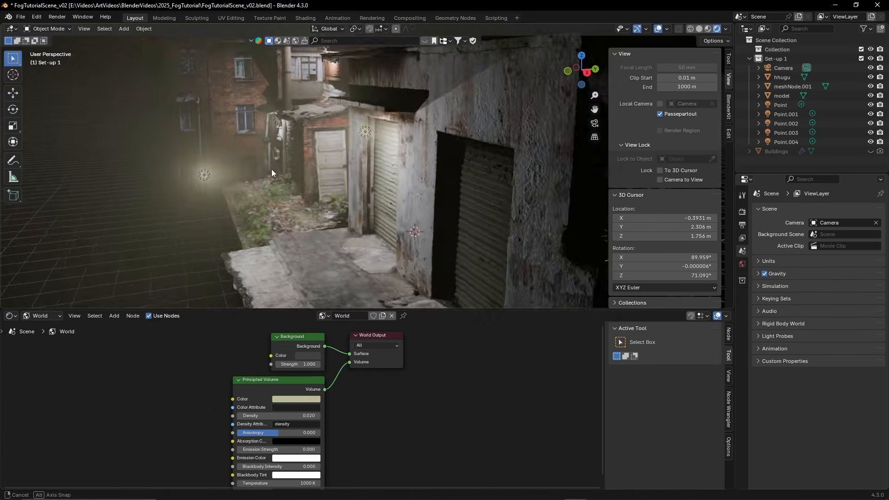
pyautogui.press('KP_0')
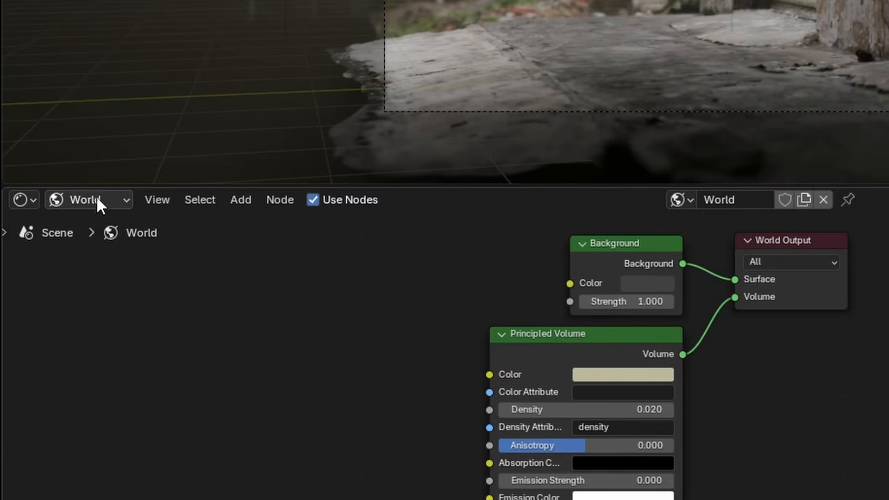
pyautogui.click(40, 317)
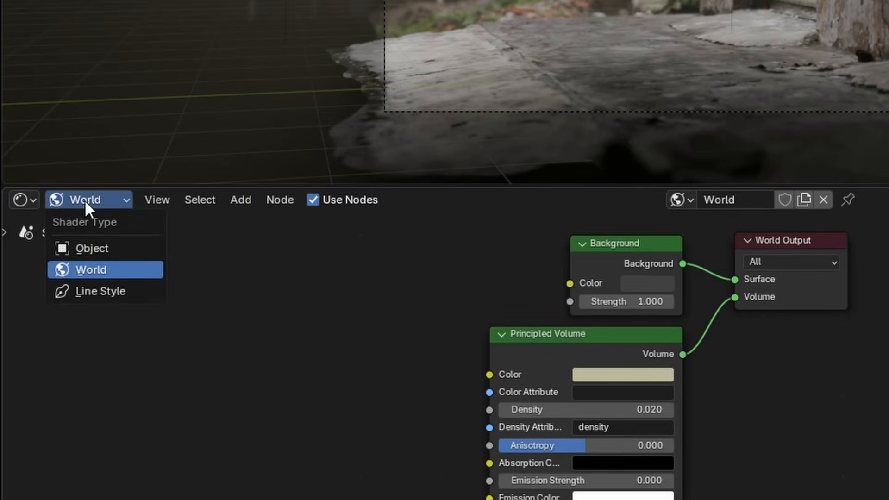
pyautogui.click(85, 250)
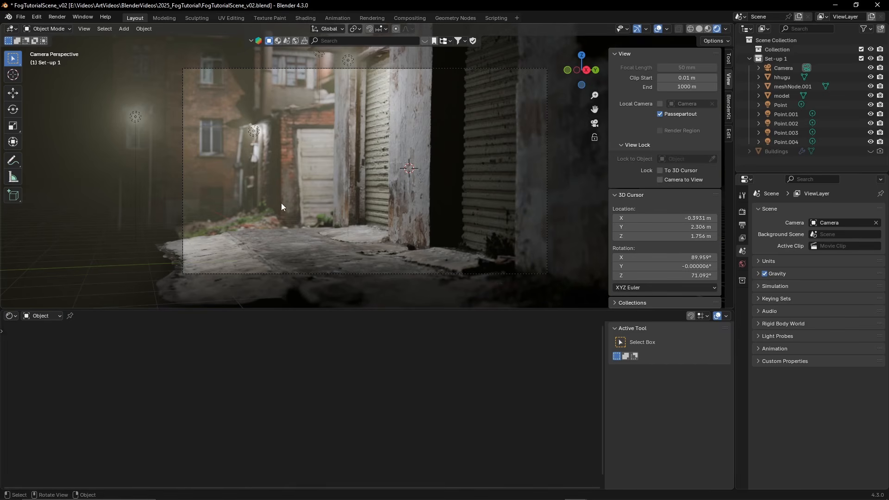
# Add a mesh cube and place it on the alley floor in front of the door and shutter
pyautogui.hotkey('shift', 'a')
pyautogui.click(308, 184)
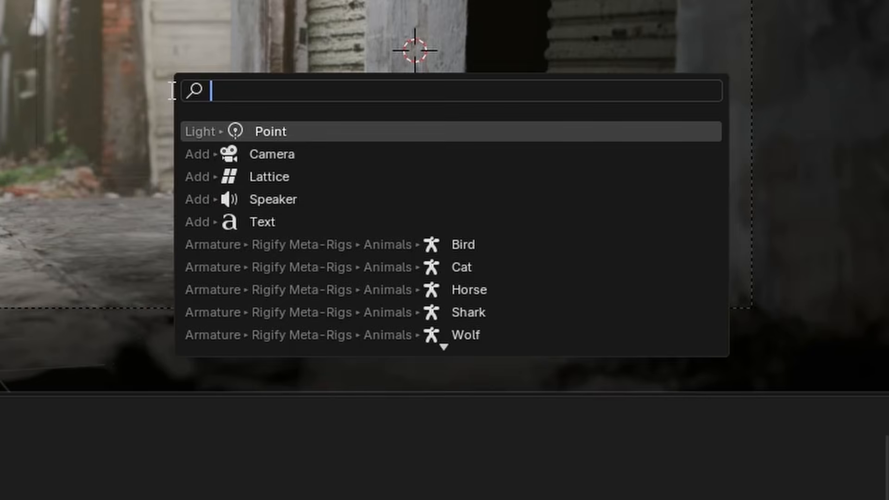
pyautogui.write('cube')
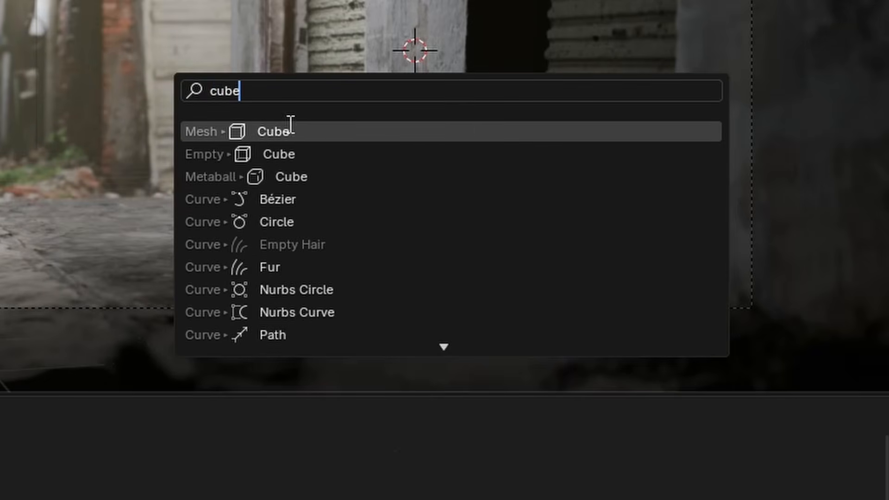
pyautogui.press('Return')
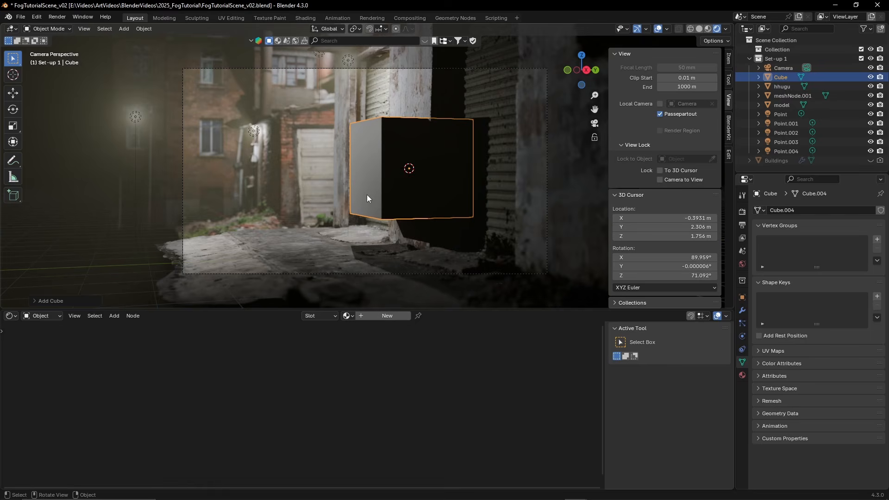
pyautogui.press('g')
pyautogui.click(259, 242)
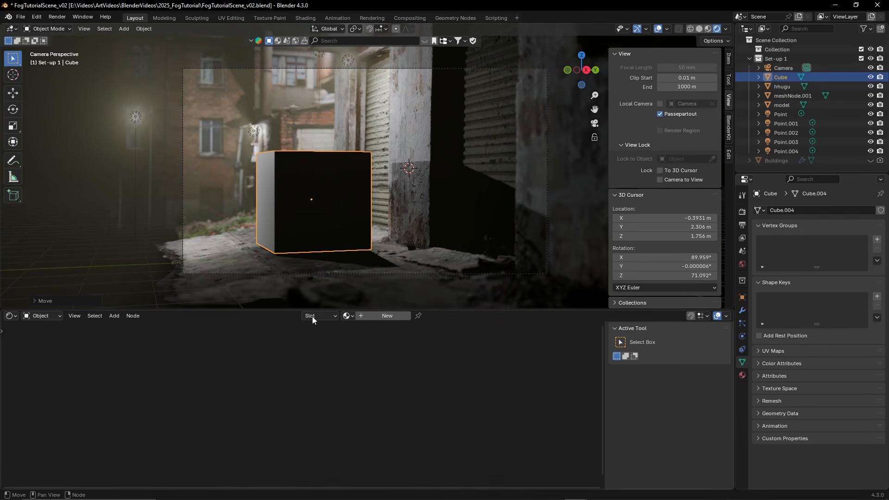
# Create a new material for the cube and delete its Principled BSDF node
pyautogui.click(363, 317)
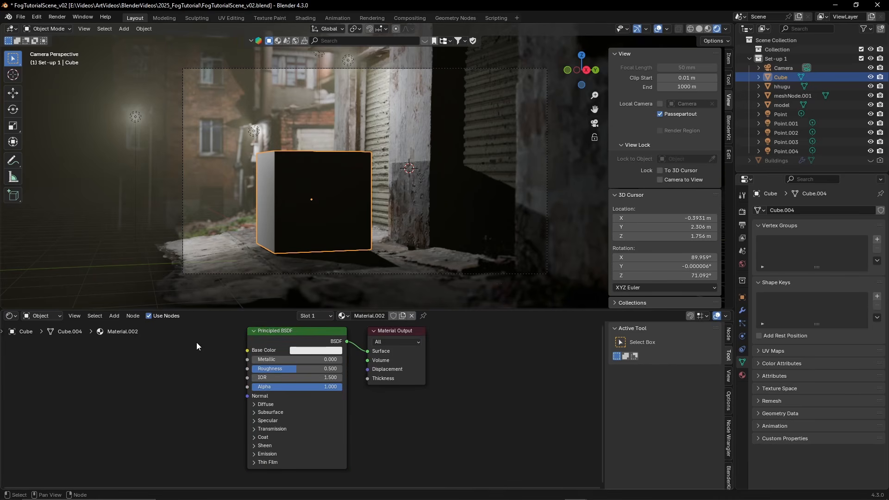
pyautogui.press('b')
pyautogui.moveTo(236, 343); pyautogui.dragTo(323, 440)
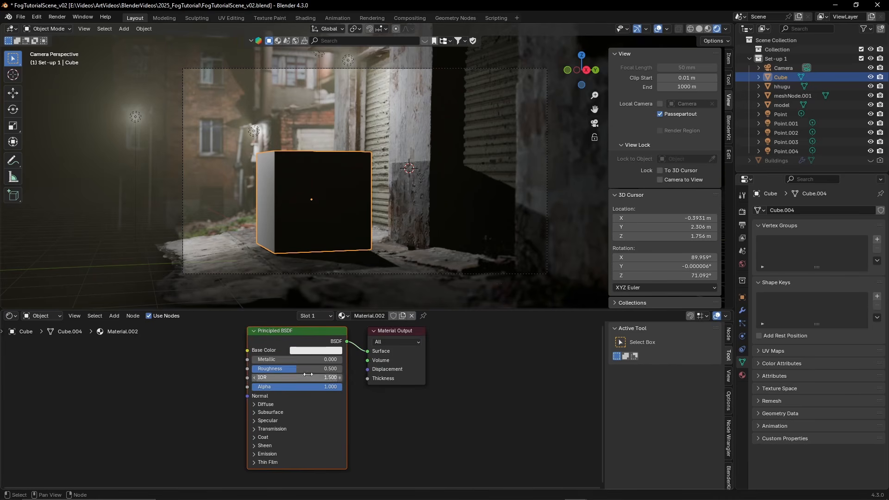
pyautogui.press('x')
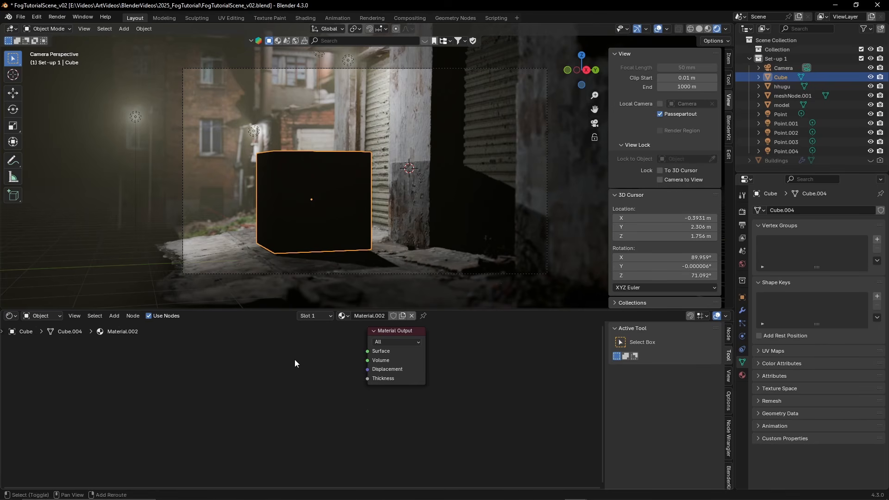
# Add a Principled Volume node to the cube's material and connect it to the Material Output's Volume input
pyautogui.hotkey('shift', 'a')
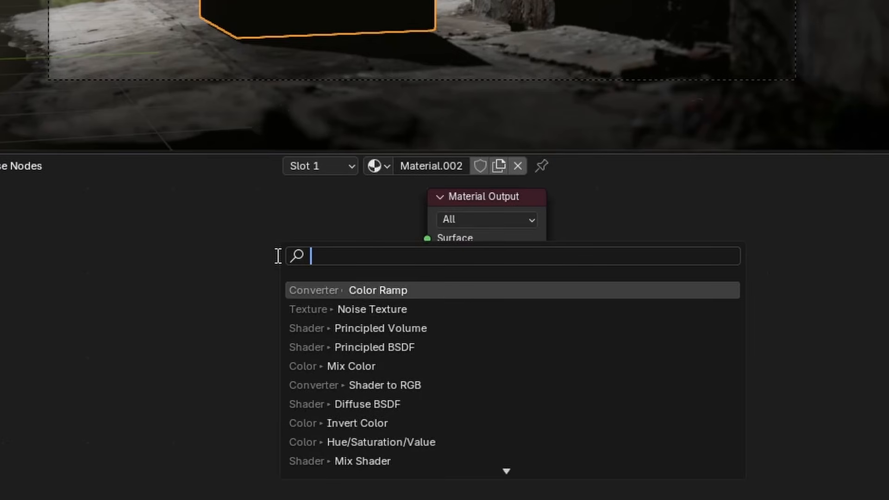
pyautogui.write('volu')
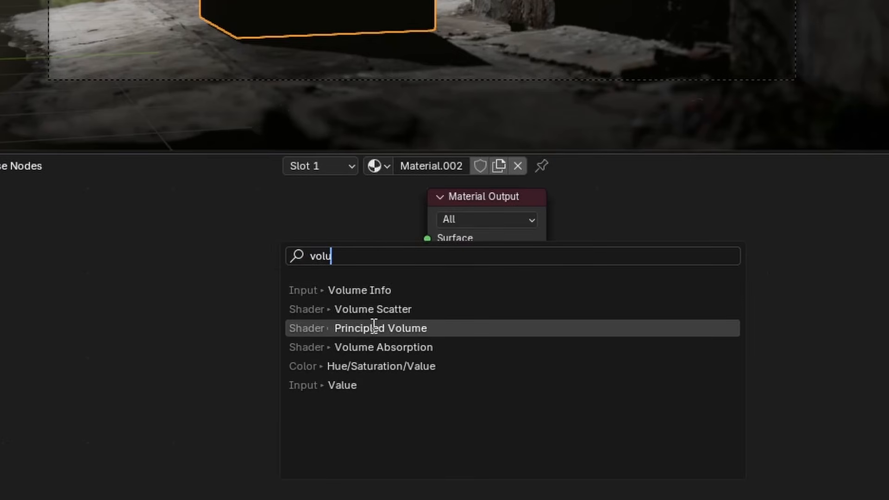
pyautogui.click(375, 325)
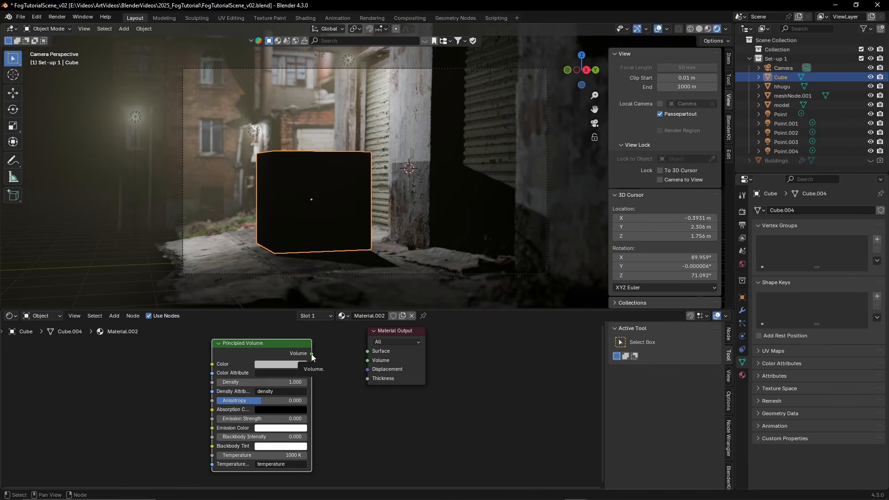
pyautogui.moveTo(312, 353); pyautogui.dragTo(368, 361)
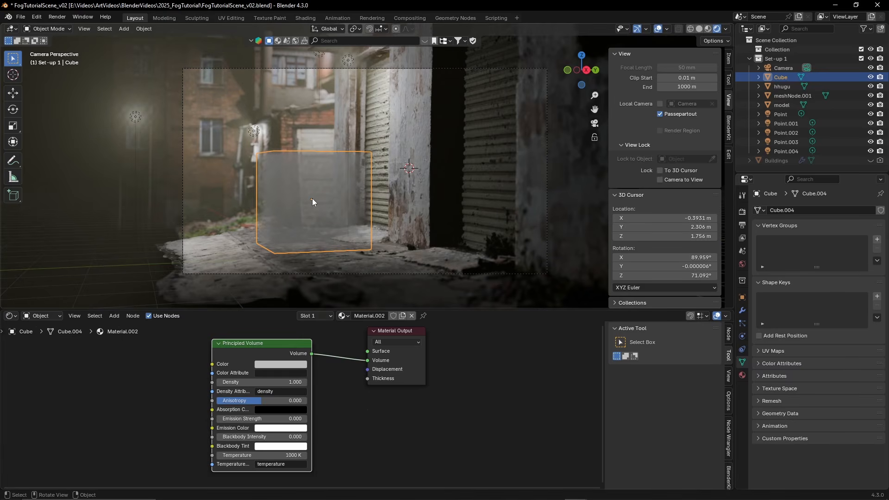
# Enlarge the cube until it encloses the alley and set its Principled Volume Density to 0.1
pyautogui.moveTo(314, 198); pyautogui.dragTo(390, 240, button='middle')
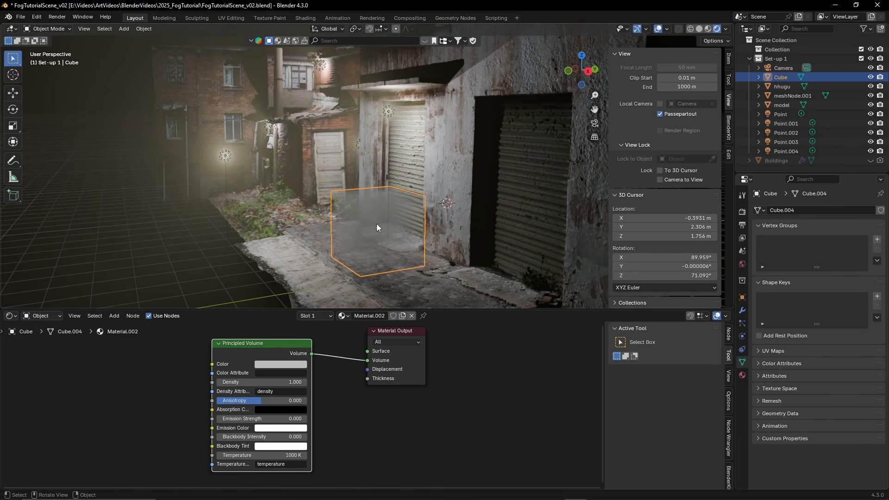
pyautogui.press('s')
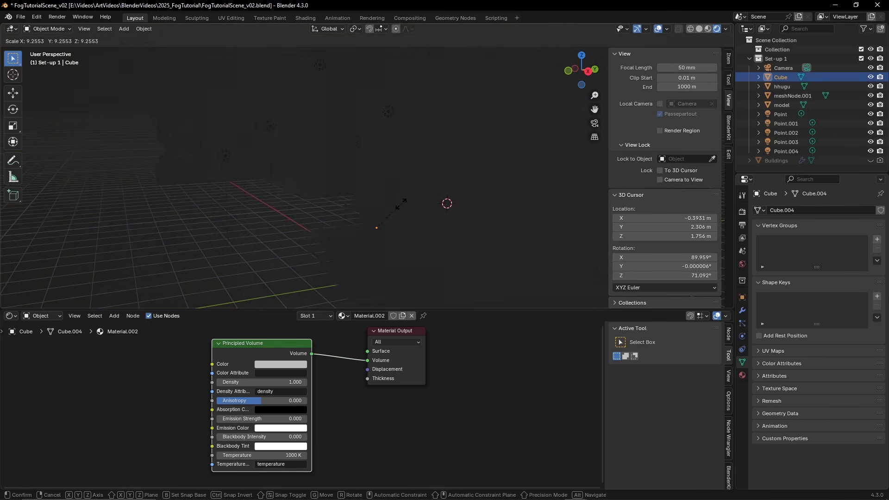
pyautogui.click(398, 205)
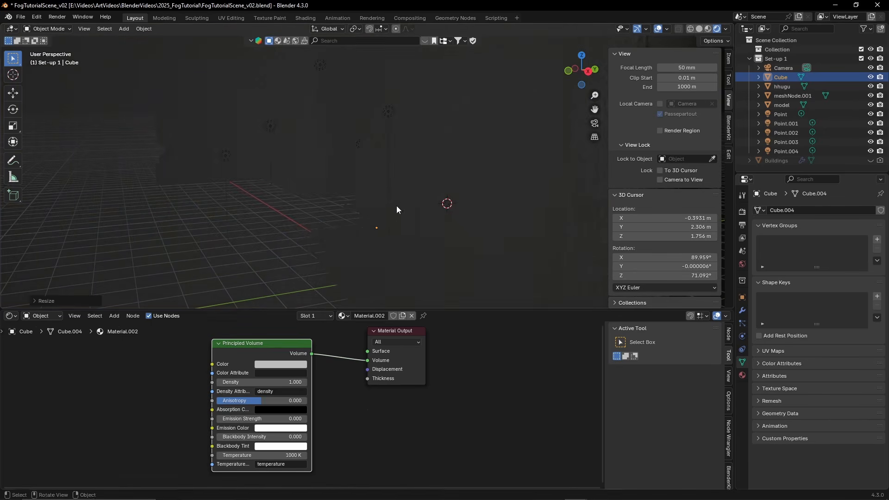
pyautogui.click(265, 382)
pyautogui.write('0')
pyautogui.press('Return')
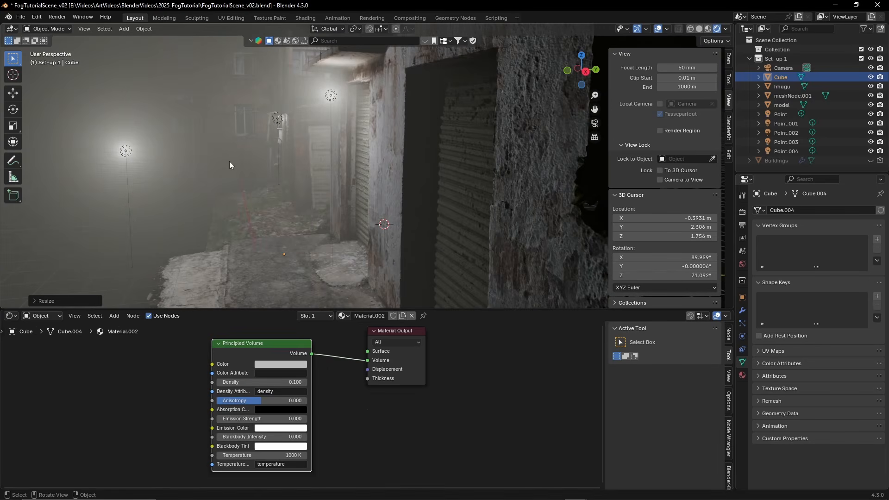
# Scale the fog cube down to about 0.3 of its size so it covers only part of the alley
pyautogui.scroll(-6, 229, 161)
pyautogui.moveTo(491, 143); pyautogui.dragTo(514, 151, button='middle')
pyautogui.press('s')
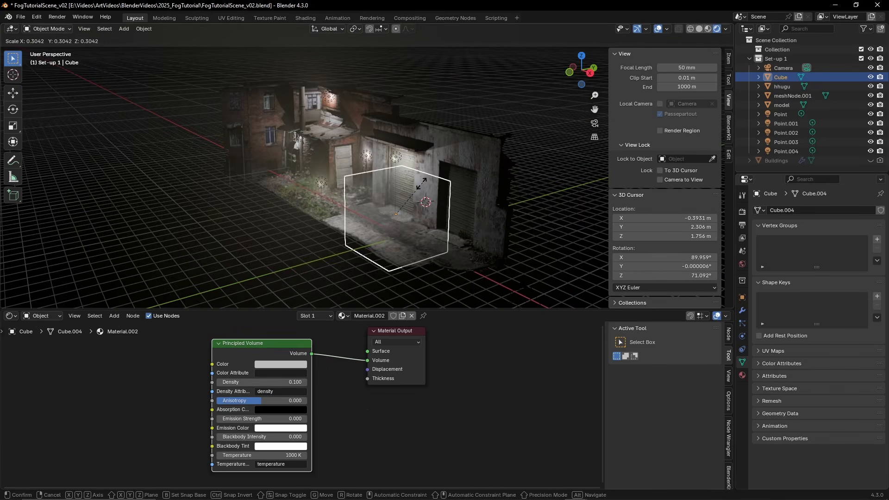
pyautogui.click(422, 197)
pyautogui.scroll(8, 423, 204)
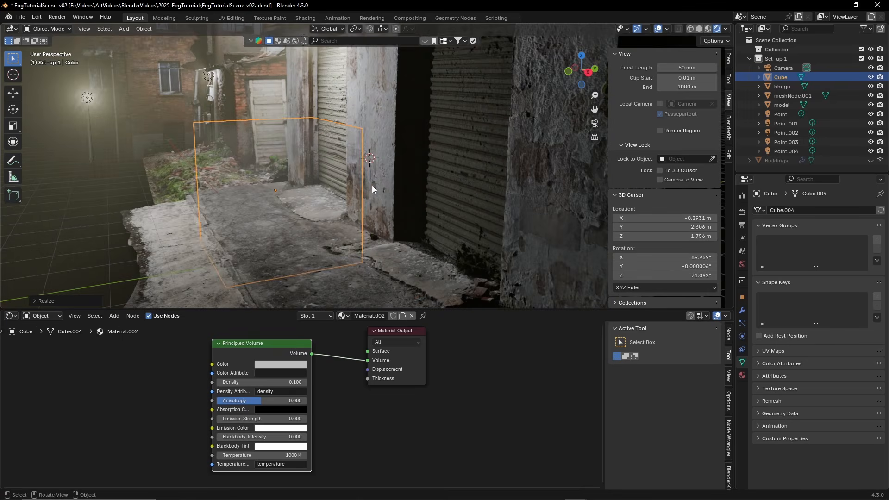
# Move the fog cube away from the roller shutter and over to the rubble by the old white door
pyautogui.press('g')
pyautogui.click(285, 147)
pyautogui.moveTo(285, 148); pyautogui.dragTo(429, 168, button='middle')
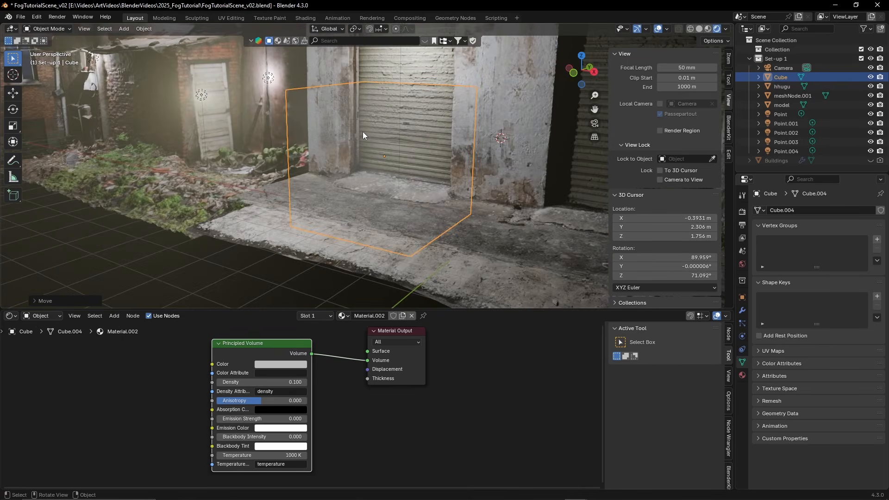
pyautogui.moveTo(363, 135); pyautogui.dragTo(447, 167, button='middle')
pyautogui.press('g')
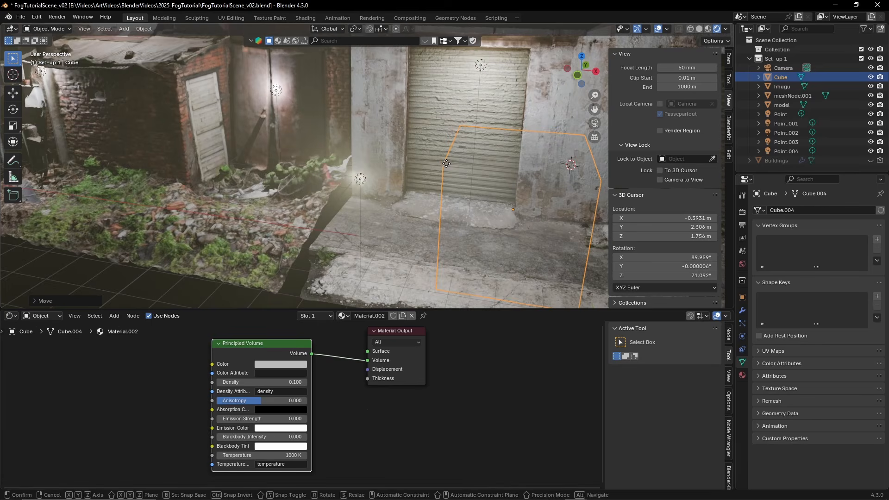
pyautogui.click(192, 136)
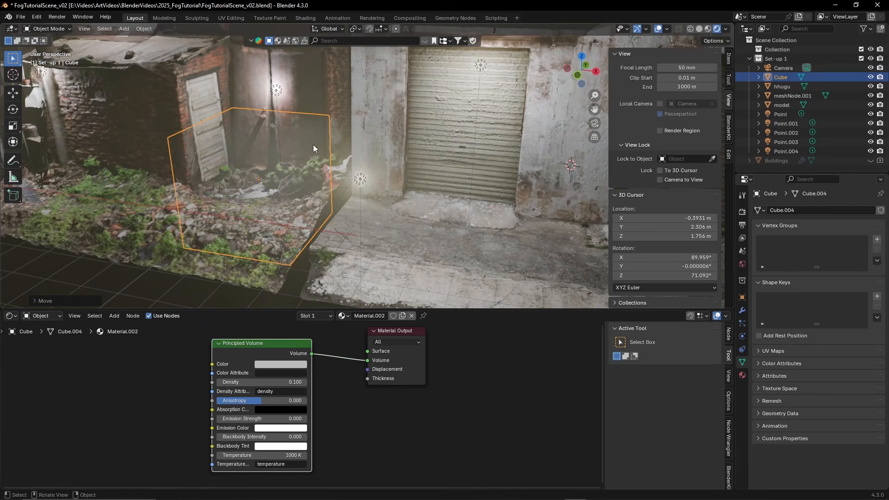
# Set the cube's Principled Volume Density to 0.3 and reposition the cube over the rubble at the alley's far end
pyautogui.moveTo(314, 147); pyautogui.dragTo(470, 147, button='middle')
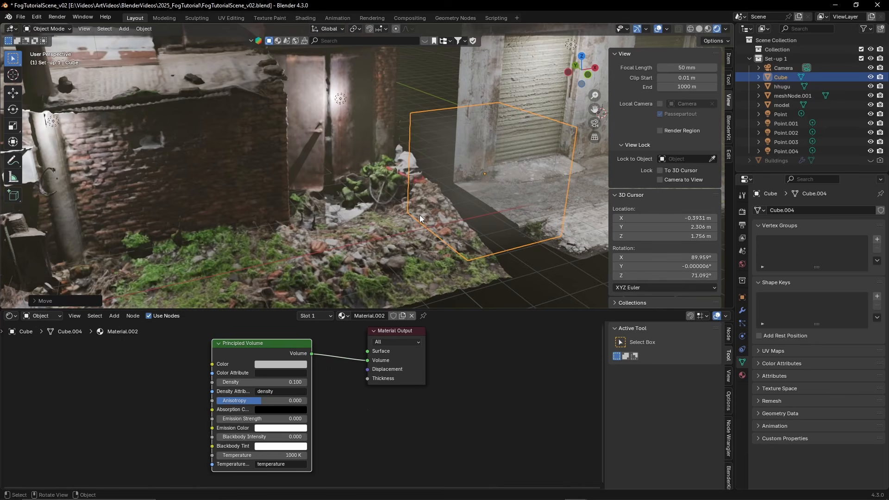
pyautogui.moveTo(231, 383)
pyautogui.mouseDown()
pyautogui.moveTo(260, 383)
pyautogui.moveTo(238, 378)
pyautogui.mouseUp()
pyautogui.press('g')
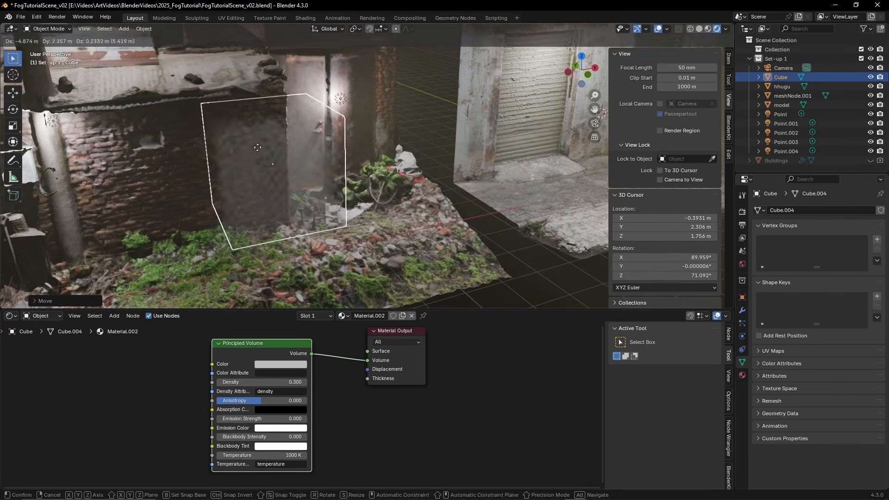
pyautogui.click(370, 193)
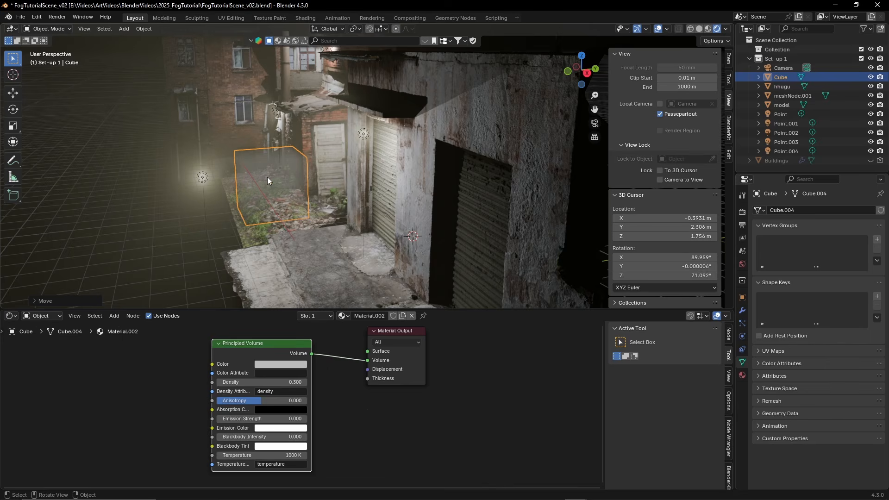
# Make room in front of the Principled Volume node and add a Noise Texture node to the fog cube's material
pyautogui.moveTo(224, 343); pyautogui.dragTo(259, 342)
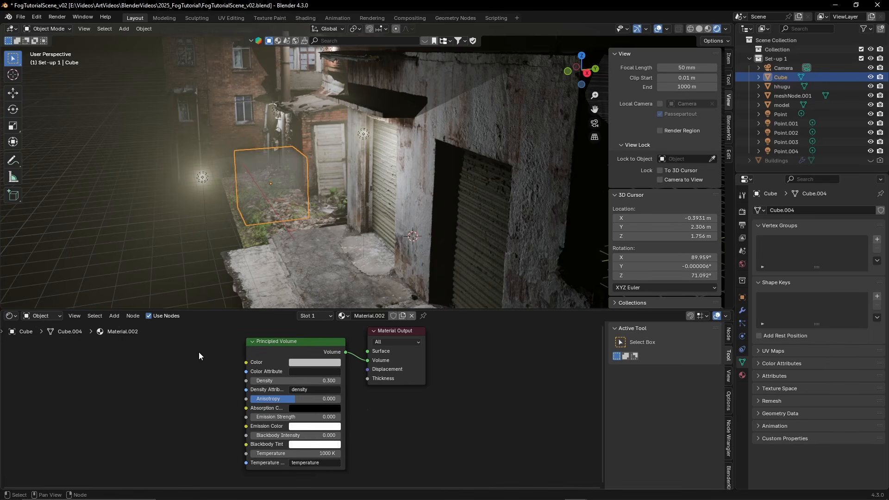
pyautogui.hotkey('shift', 'a')
pyautogui.write('nois')
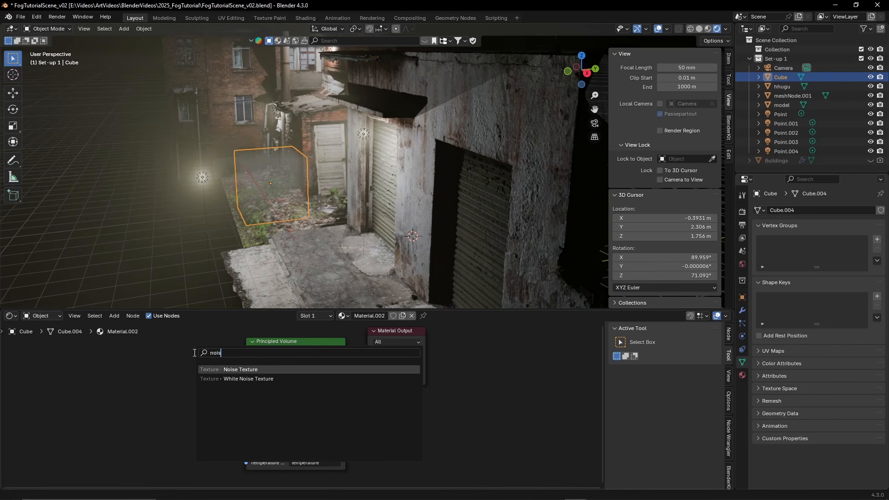
pyautogui.write('e')
pyautogui.click(257, 370)
# Add a Color Ramp, feed the Noise Texture's Color into its Fac, and connect its Color output to the Principled Volume's Density
pyautogui.hotkey('shift', 'a')
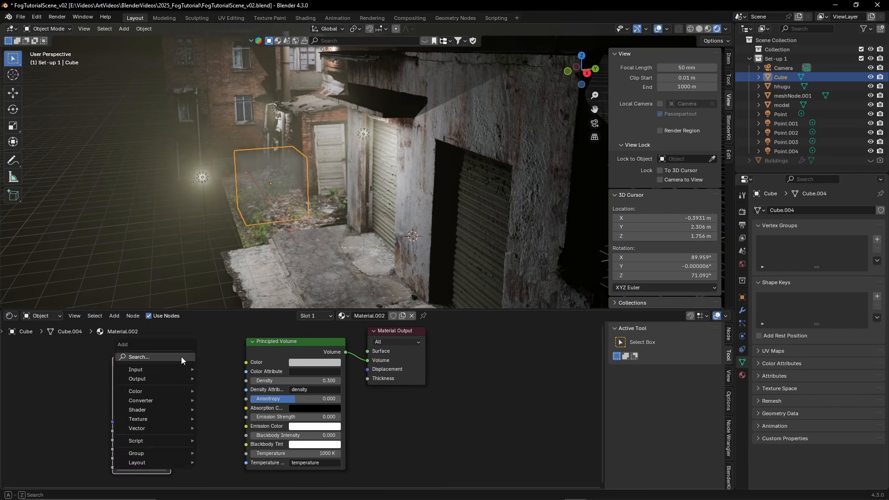
pyautogui.write('colo')
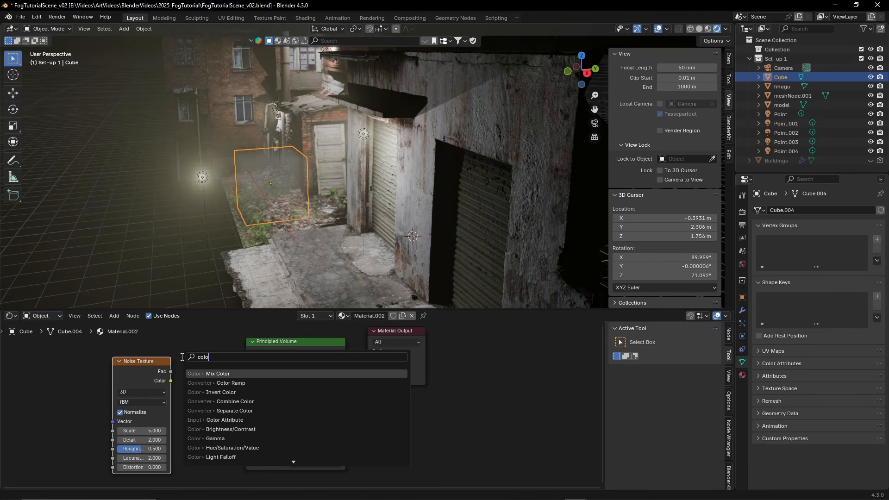
pyautogui.click(215, 383)
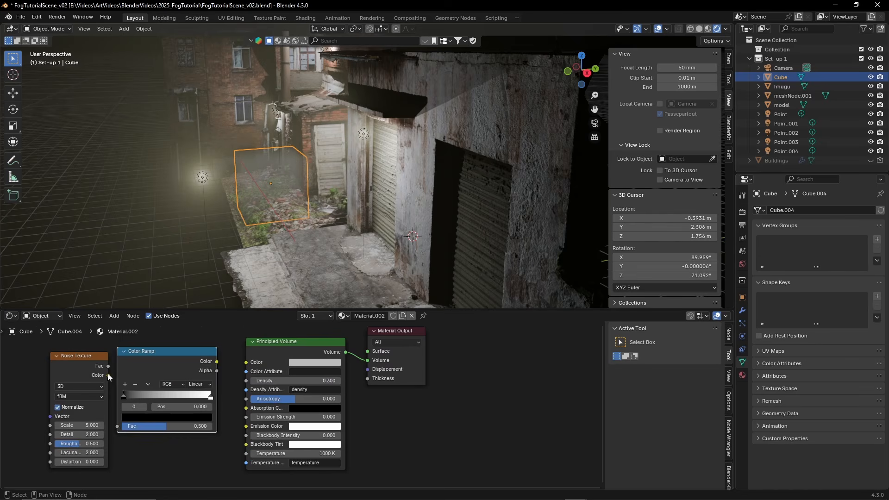
pyautogui.moveTo(108, 375); pyautogui.dragTo(118, 426)
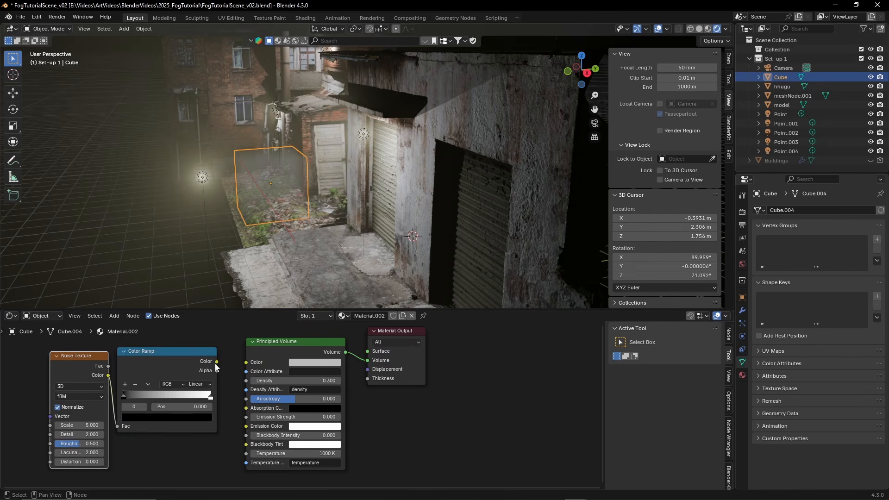
pyautogui.moveTo(216, 361); pyautogui.dragTo(246, 381)
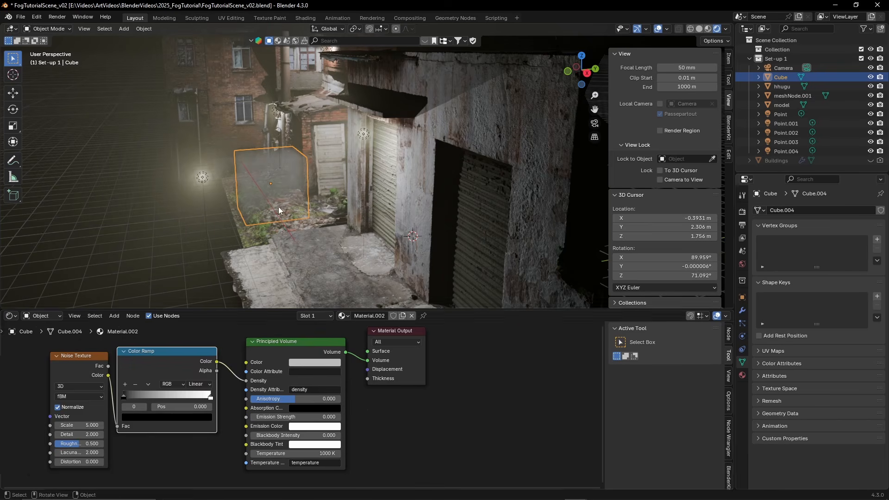
# Shift the Color Ramp's black stop near the middle and white stop to 0.659, and set the Noise Texture's Scale to 3
pyautogui.scroll(1, 176, 393)
pyautogui.moveTo(109, 399); pyautogui.dragTo(181, 397)
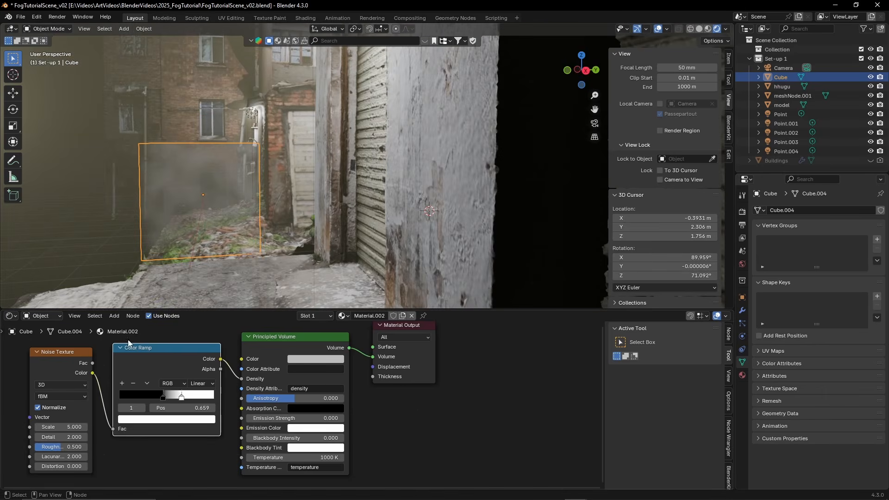
pyautogui.moveTo(61, 427); pyautogui.dragTo(46, 427)
pyautogui.moveTo(238, 185); pyautogui.dragTo(233, 182, button='middle')
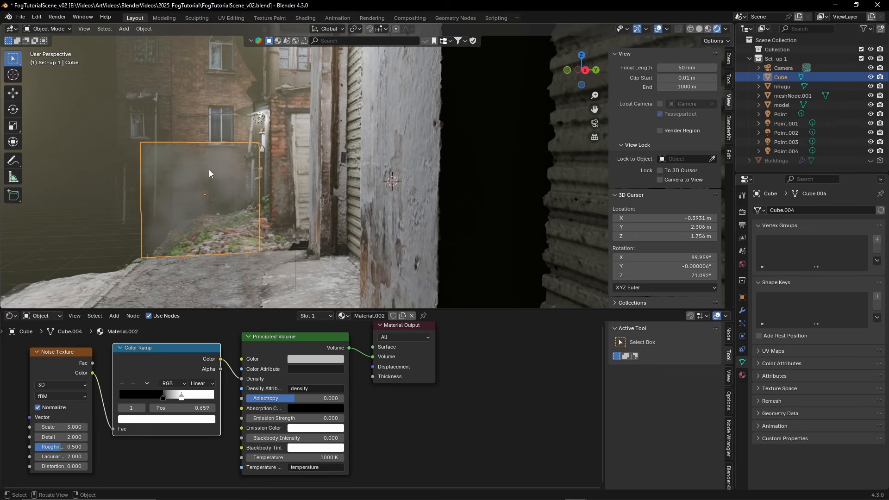
# In camera view, move the fog cube along X toward the camera, over the alley pavement
pyautogui.press('KP_0')
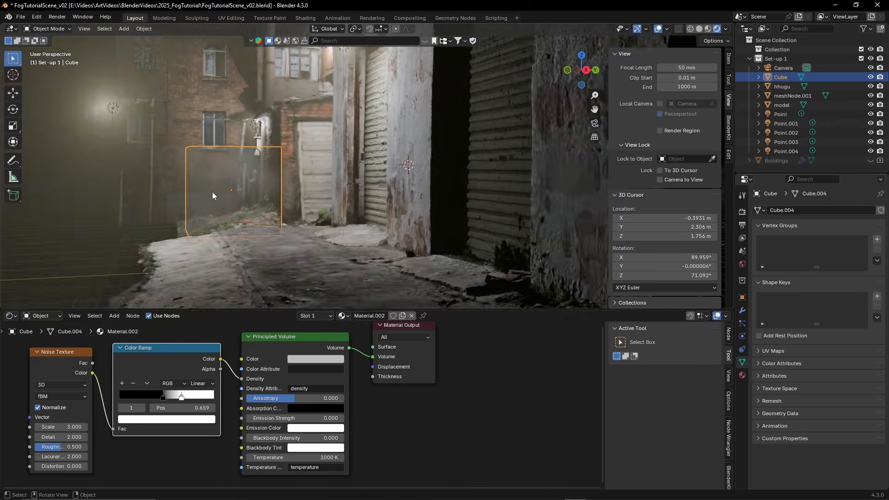
pyautogui.press('g')
pyautogui.press('x')
pyautogui.click(344, 163)
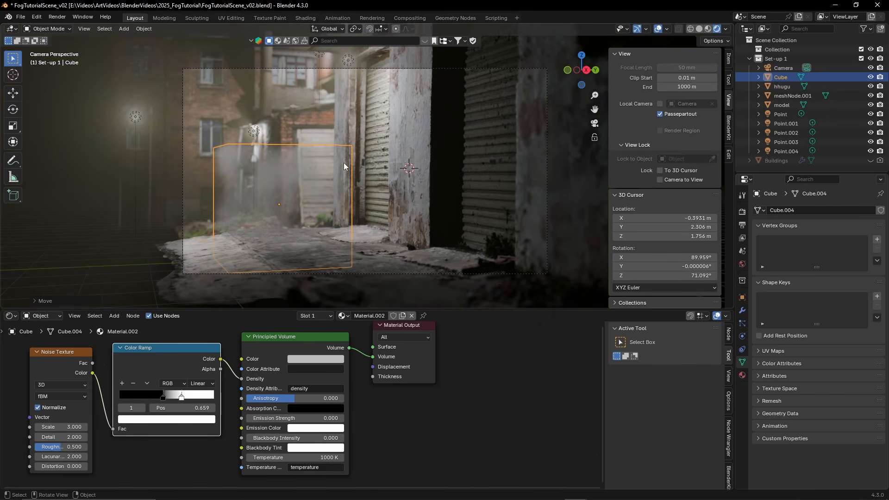
# Scale the fog cube up along X and flatten it along Z into a low, wide box
pyautogui.press('s')
pyautogui.press('x')
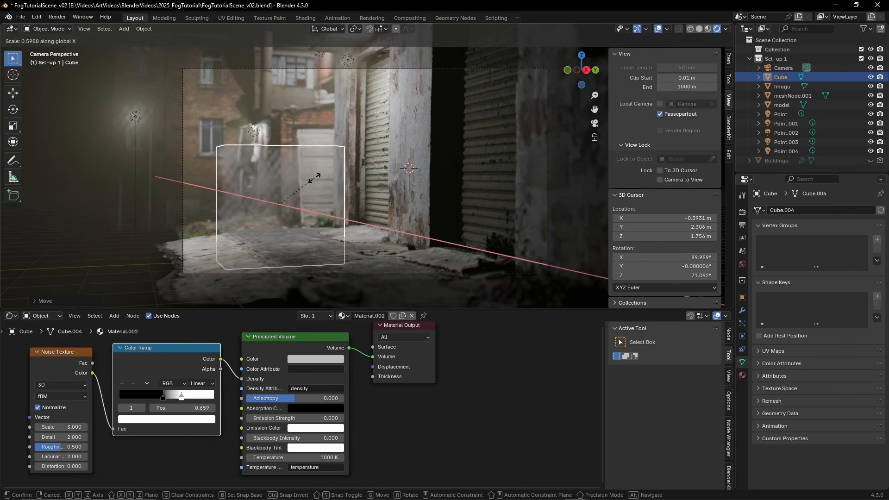
pyautogui.click(419, 153)
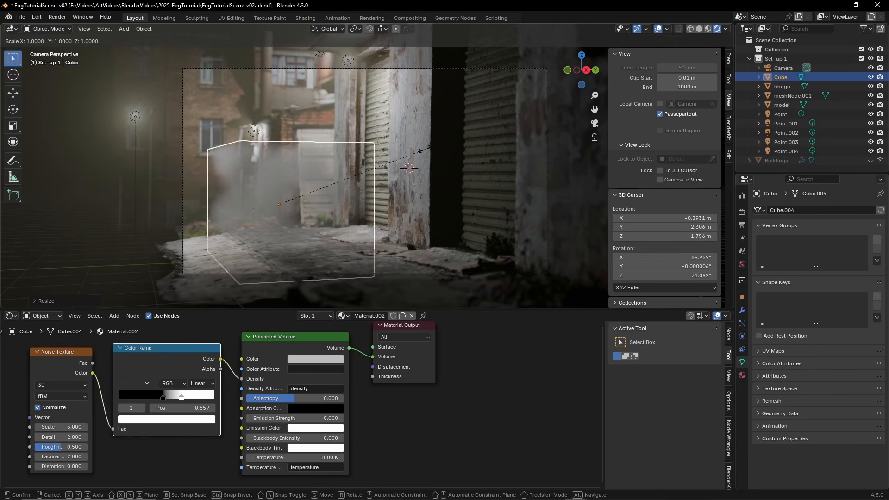
pyautogui.press('s')
pyautogui.press('z')
pyautogui.click(410, 164)
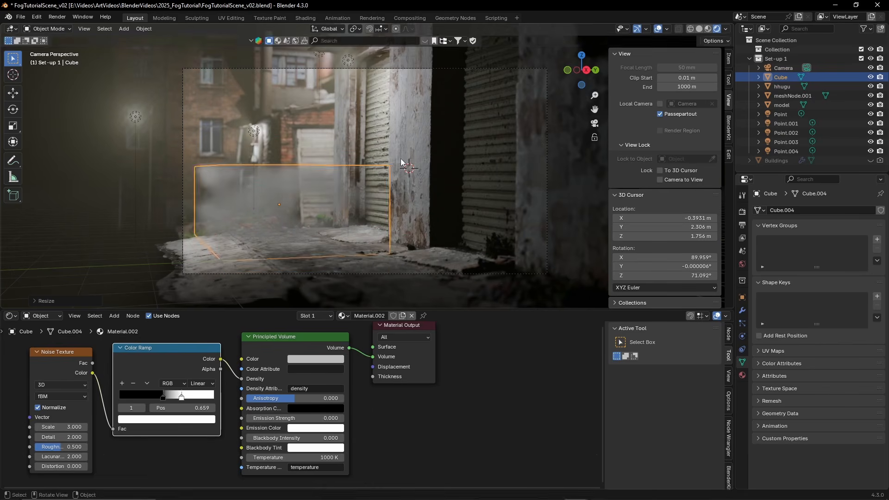
# Lower the fog cube along Z by about 0.8 m so it hugs the ground
pyautogui.press('g')
pyautogui.press('z')
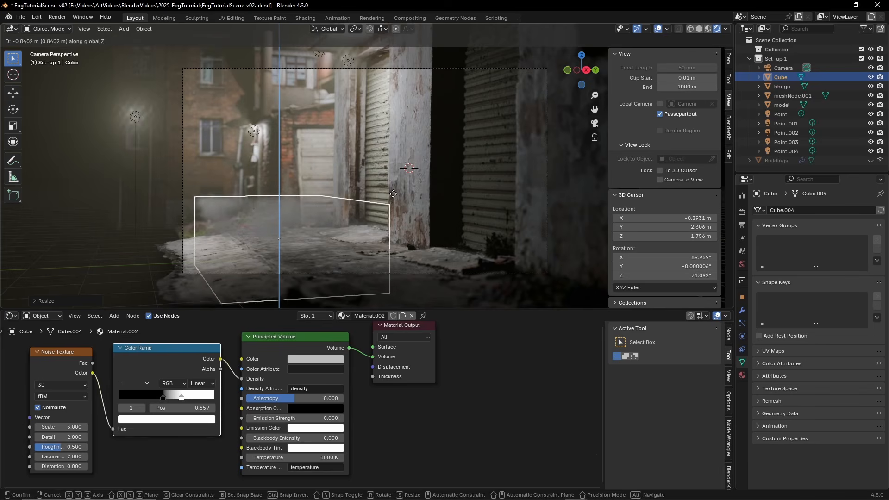
pyautogui.click(394, 192)
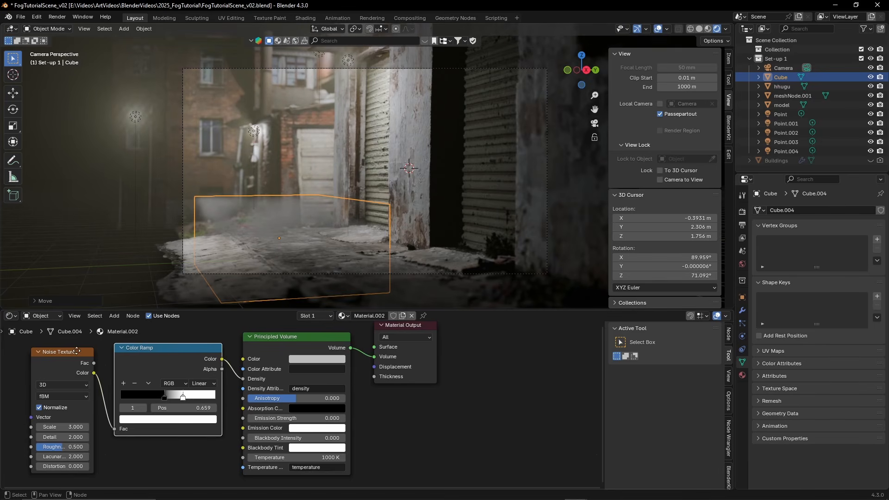
# Add Texture Coordinate and Mapping nodes to the Noise Texture and set the Mapping's X location to -21.4 m
pyautogui.moveTo(73, 351); pyautogui.dragTo(215, 352, button='middle')
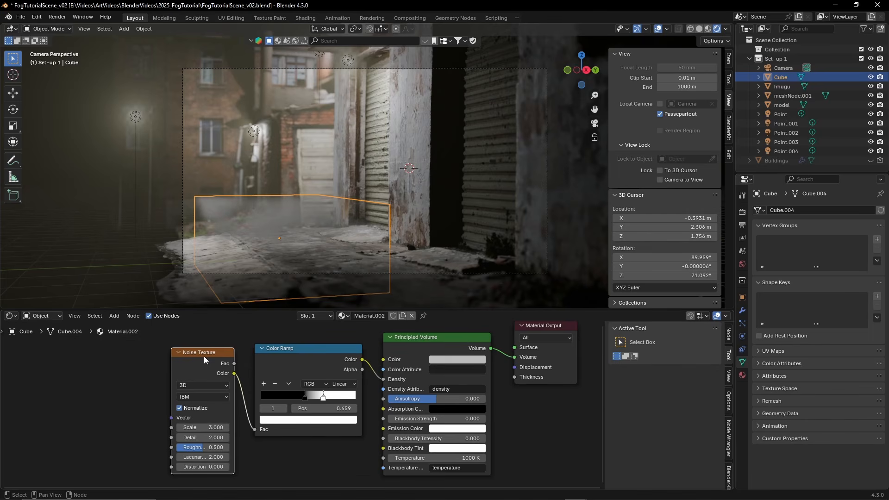
pyautogui.moveTo(184, 357); pyautogui.dragTo(187, 354)
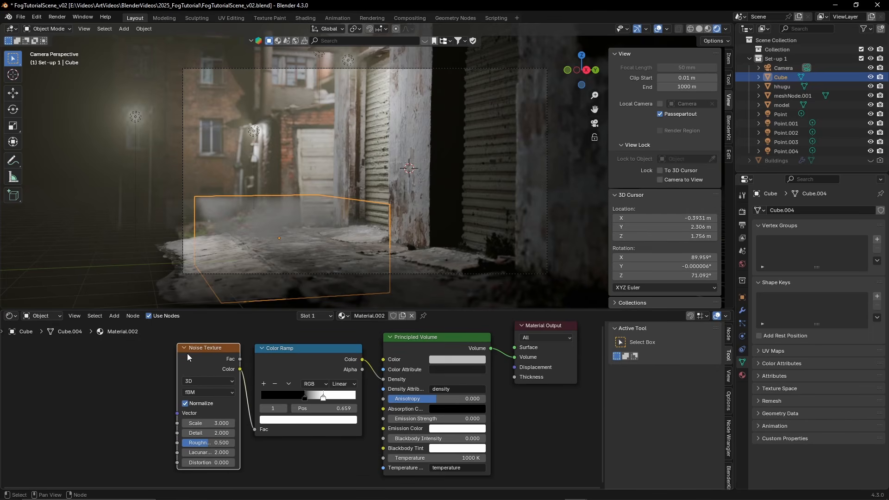
pyautogui.hotkey('ctrl', 't')
pyautogui.hotkey('ctrl', 't')
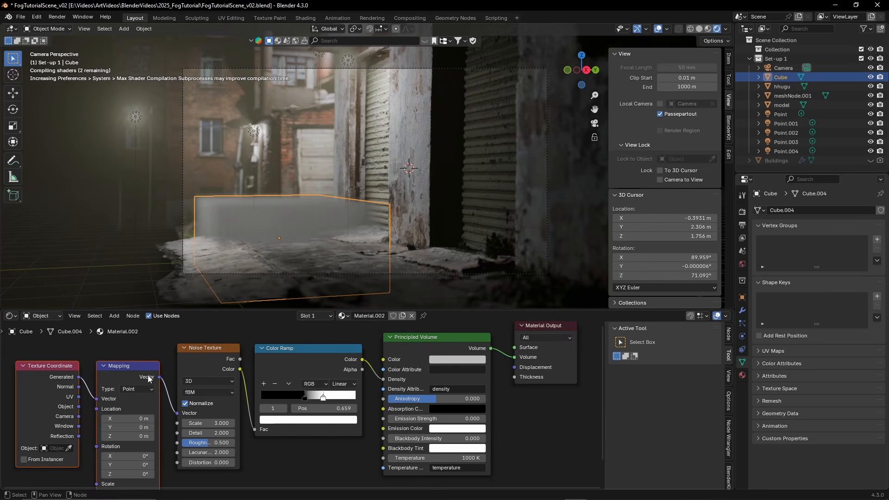
pyautogui.moveTo(168, 396); pyautogui.dragTo(231, 389, button='middle')
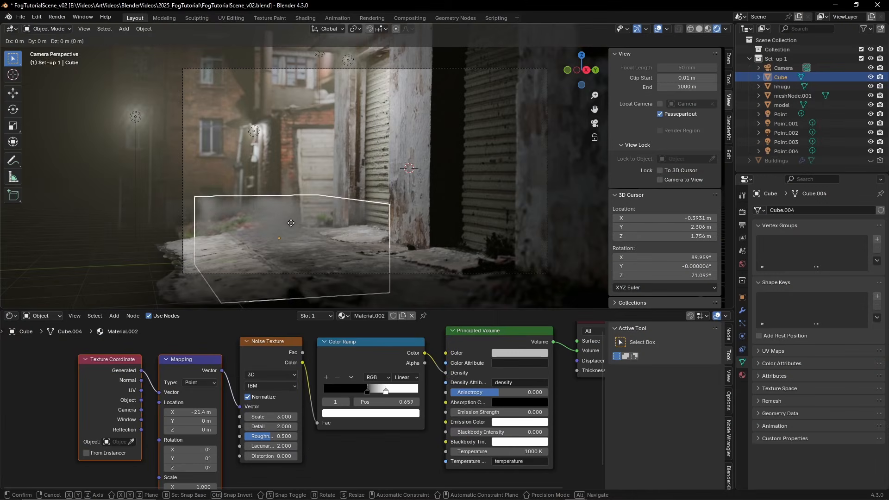
# Push the fog cube back along X toward the rubble and scale it up
pyautogui.press('g')
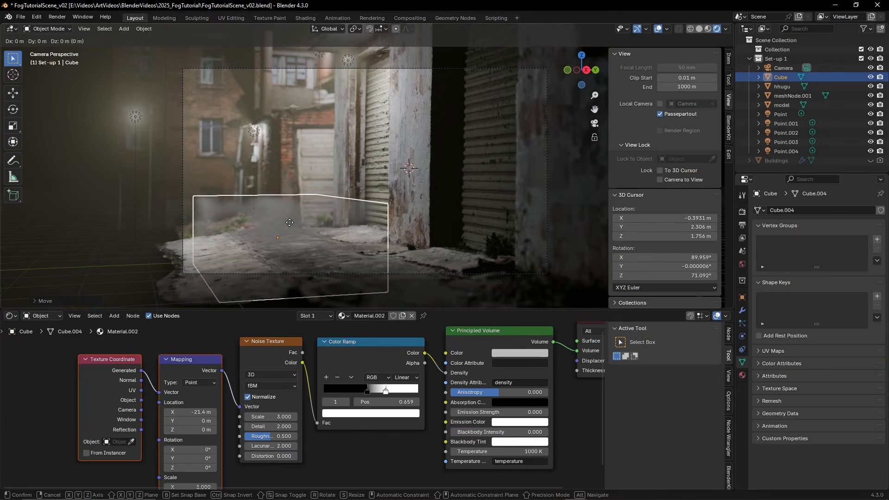
pyautogui.press('x')
pyautogui.click(228, 204)
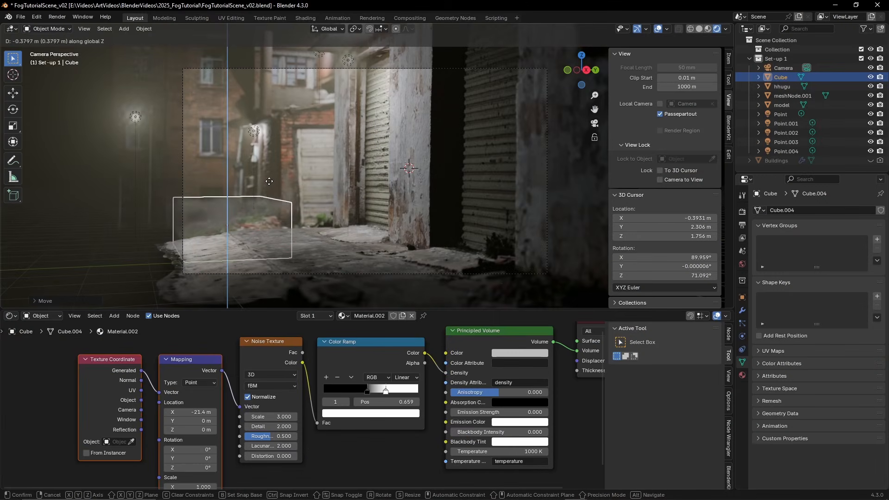
pyautogui.press('s')
pyautogui.click(307, 201)
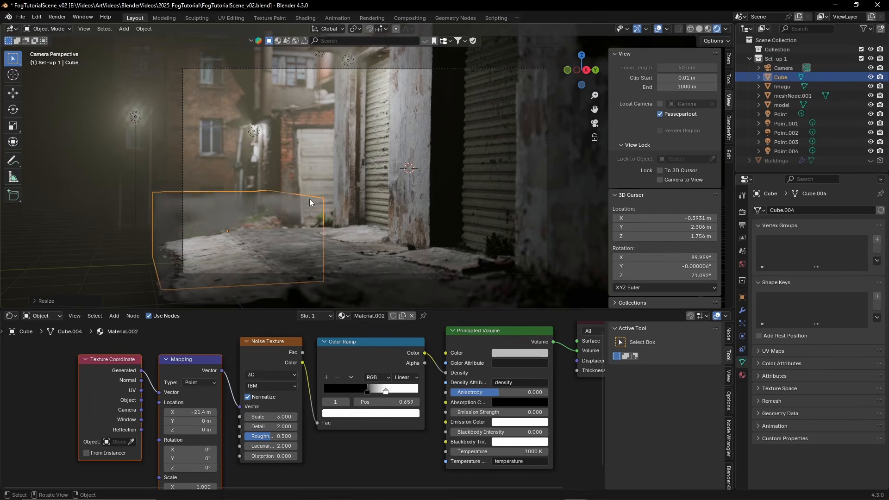
# Lower the fog cube along Z and shift it about 6 m farther back along X
pyautogui.press('g')
pyautogui.press('z')
pyautogui.click(305, 213)
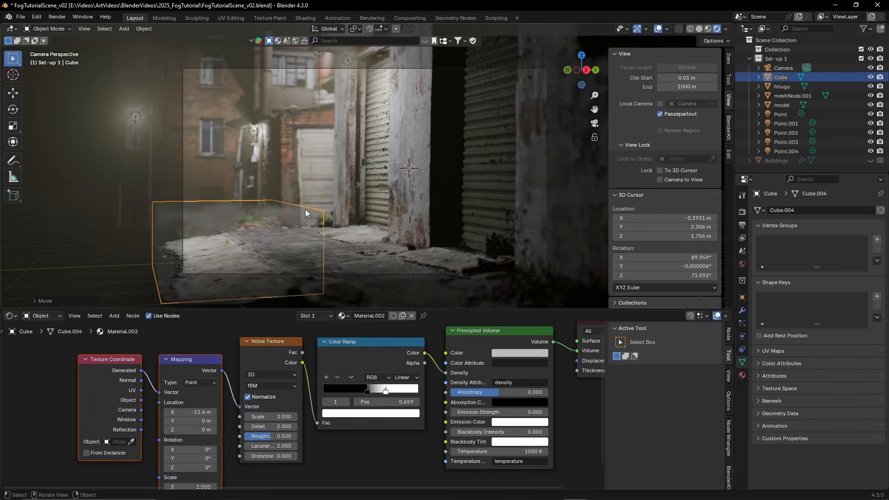
pyautogui.press('g')
pyautogui.press('y')
pyautogui.press('x')
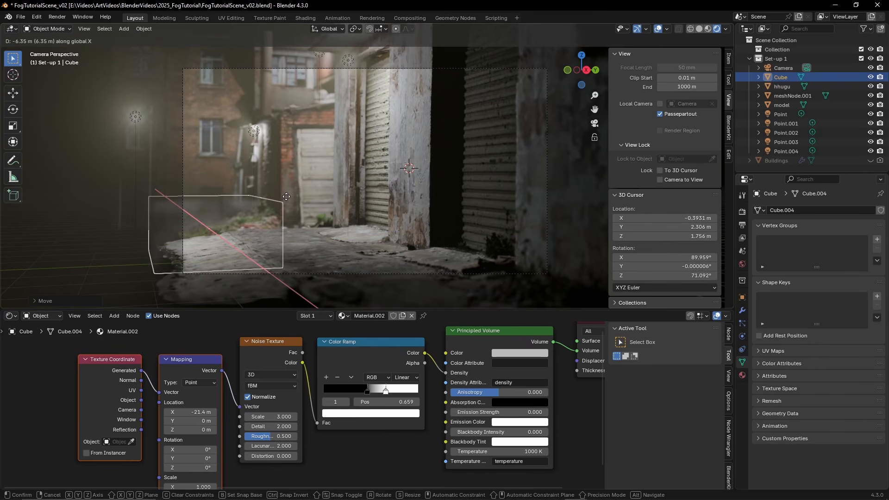
pyautogui.click(288, 201)
# Duplicate the fog cube, bring the copy forward along X over the pavement, and adjust its height along Z near the ground
pyautogui.hotkey('shift', 'd')
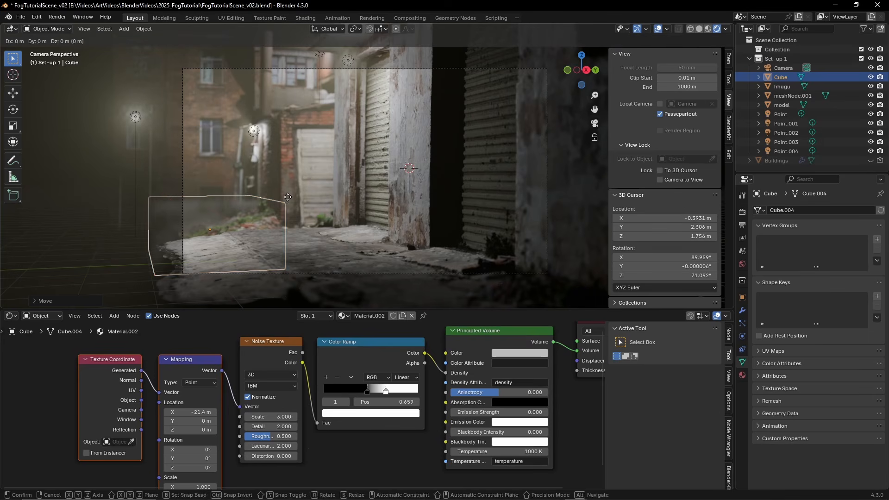
pyautogui.press('y')
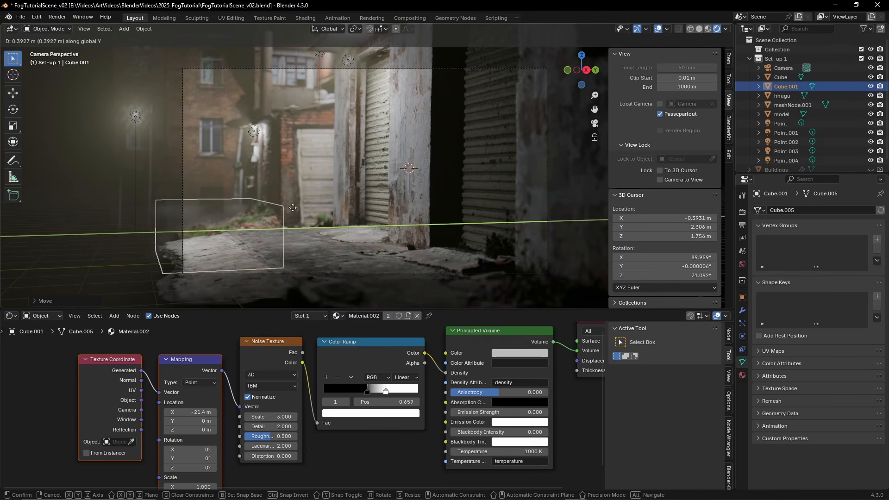
pyautogui.press('x')
pyautogui.press('z')
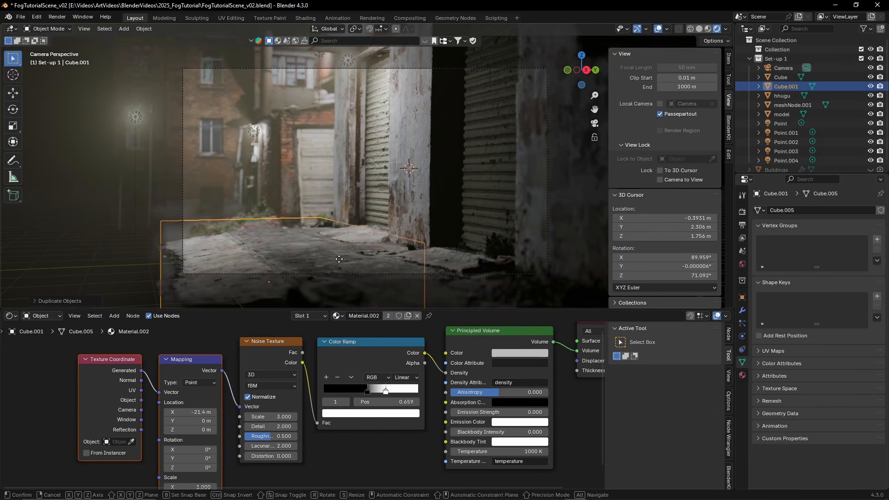
pyautogui.click(337, 244)
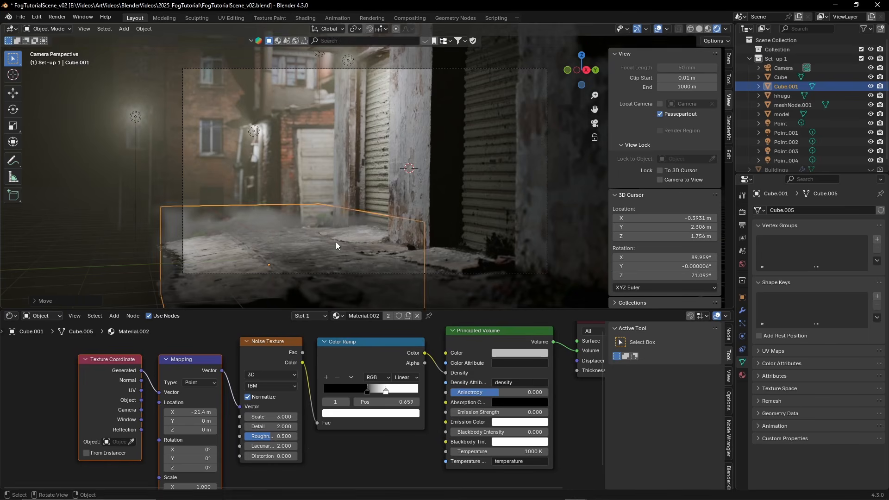
# Move the duplicated fog cube about 4 m closer to the camera along X
pyautogui.press('g')
pyautogui.press('x')
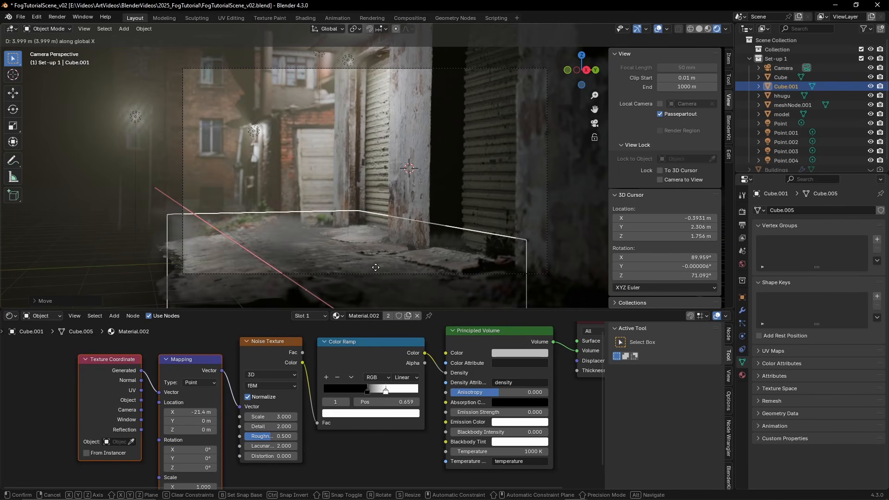
pyautogui.click(379, 265)
pyautogui.press('g')
pyautogui.click(447, 228)
pyautogui.moveTo(447, 228); pyautogui.dragTo(471, 230, button='middle')
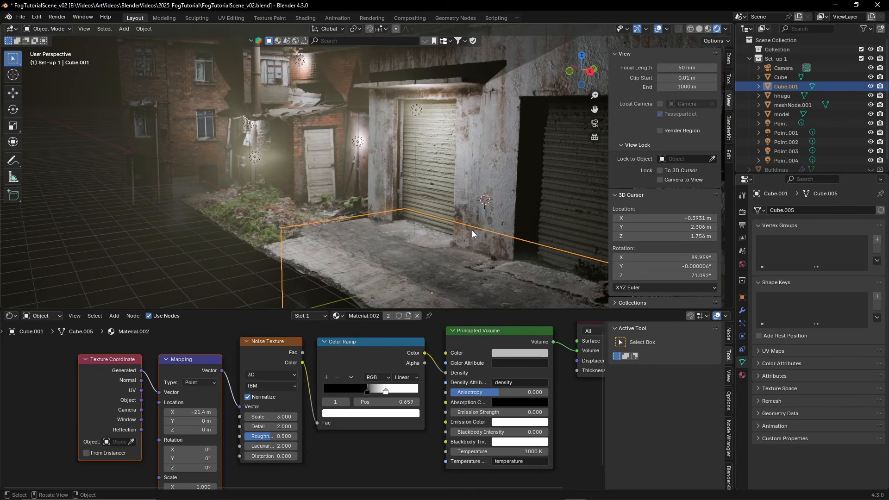
# Delete the Texture Coordinate, Mapping, Noise Texture and Color Ramp nodes, and delete the original fog cube over the rubble
pyautogui.moveTo(72, 349); pyautogui.dragTo(315, 434)
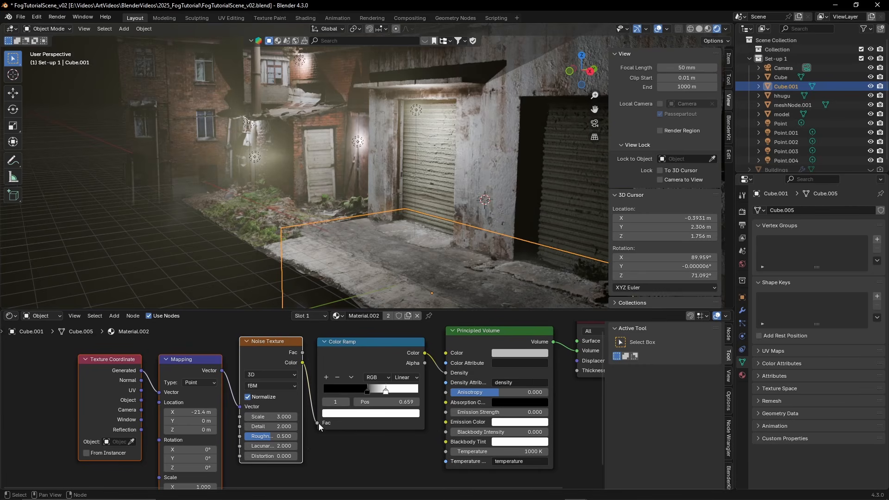
pyautogui.press('x')
pyautogui.click(343, 354)
pyautogui.press('x')
pyautogui.click(204, 179)
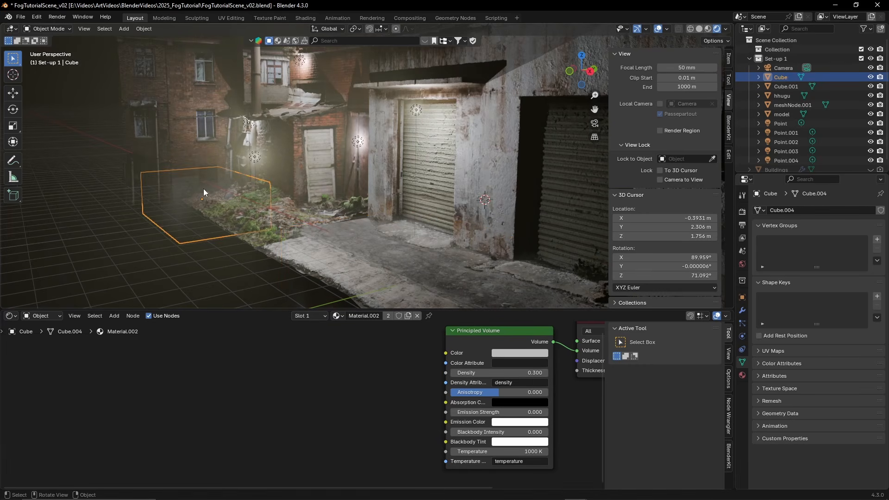
pyautogui.press('Delete')
# Raise the remaining fog cube above the alley pavement and set its Principled Volume Density to 0.1
pyautogui.click(394, 249)
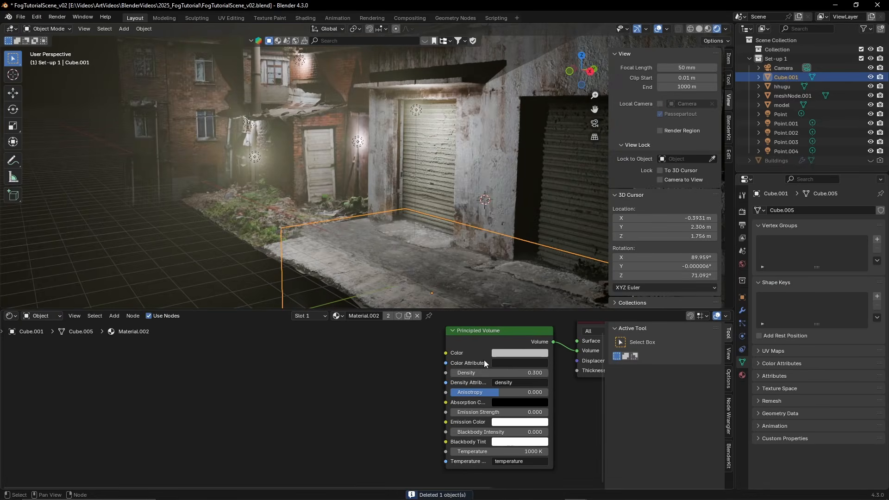
pyautogui.click(502, 371)
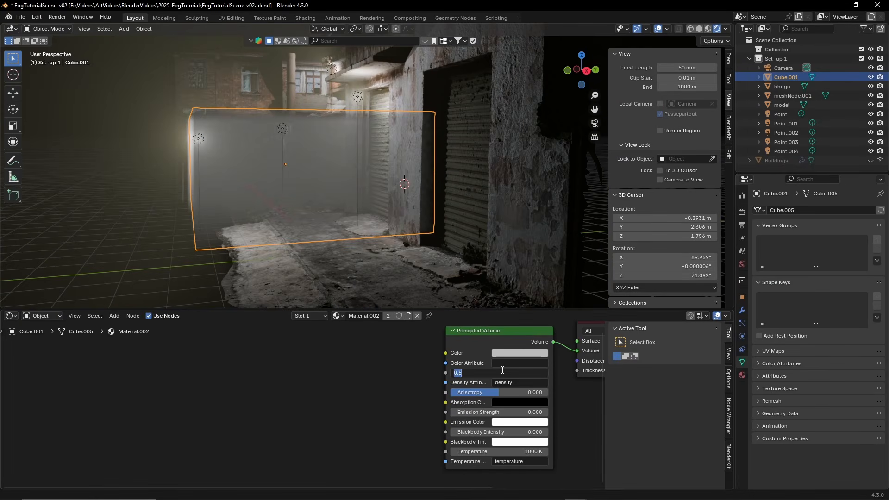
pyautogui.write('.1')
pyautogui.press('Return')
pyautogui.moveTo(359, 231); pyautogui.dragTo(384, 233, button='middle')
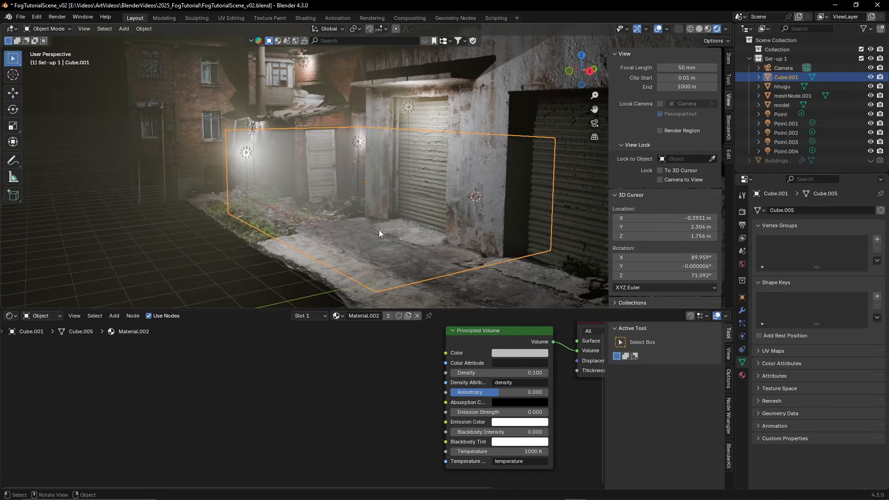
# From the camera view, scale the fog cube along X to roughly half its length
pyautogui.press('KP_0')
pyautogui.press('s')
pyautogui.press('x')
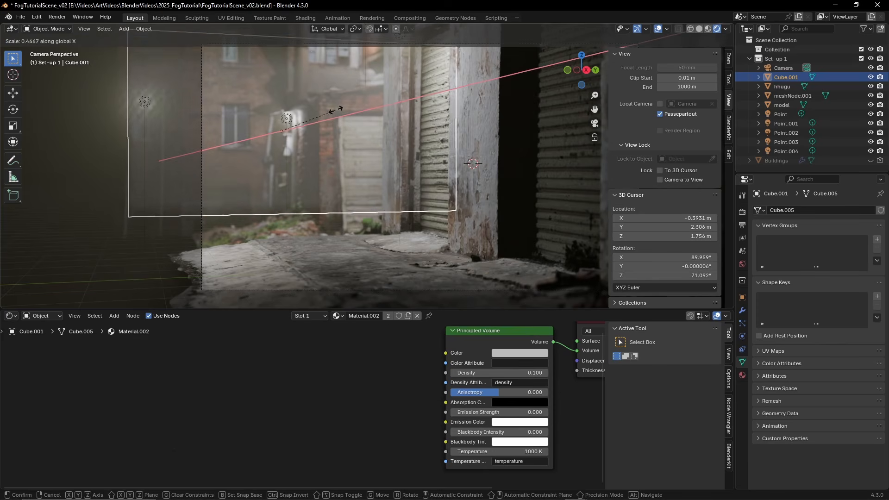
pyautogui.click(347, 111)
# Move the fog cube along X toward the far end of the alley and scale it up uniformly
pyautogui.press('g')
pyautogui.press('y')
pyautogui.press('x')
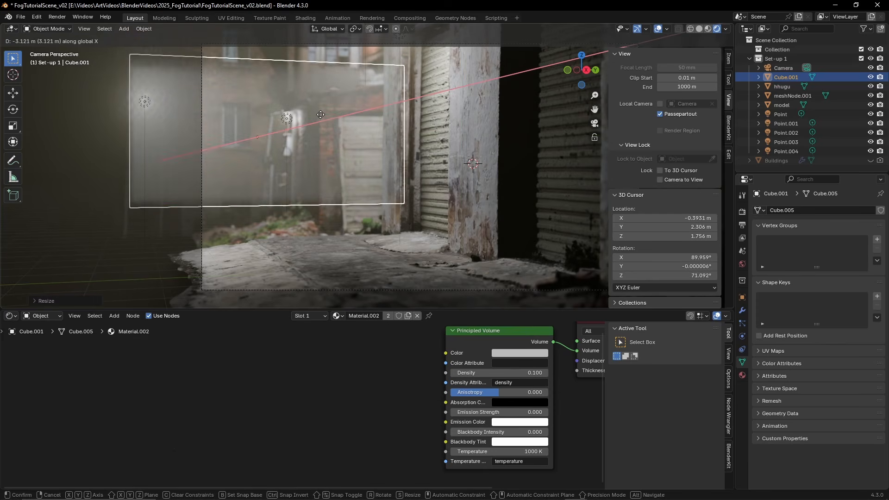
pyautogui.click(265, 126)
pyautogui.press('s')
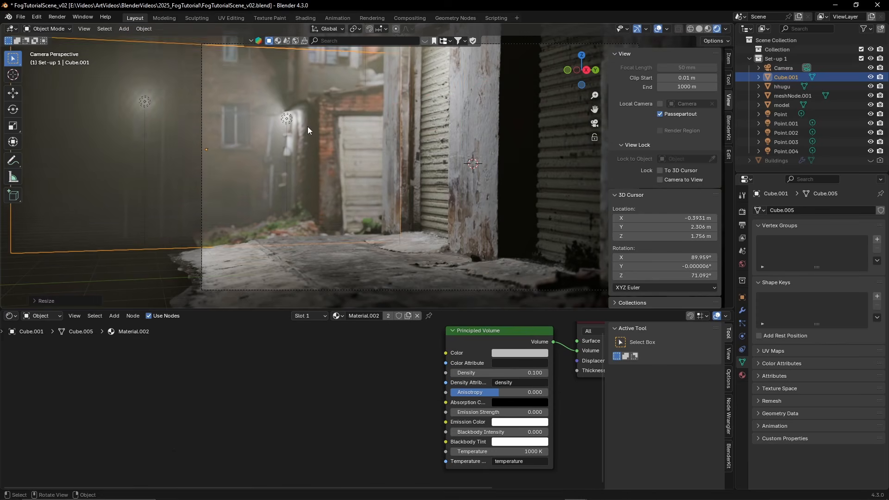
pyautogui.click(308, 126)
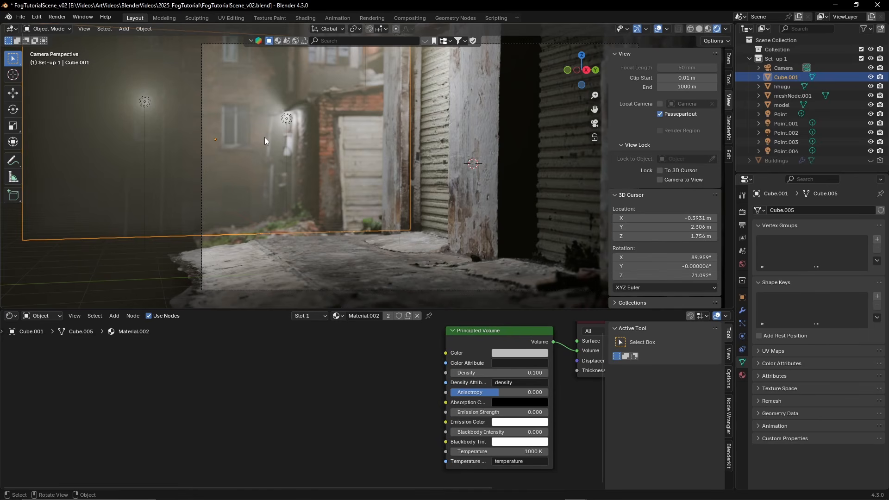
# Push the fog cube farther back along X behind the garages and set its Principled Volume Density to 0.2
pyautogui.press('g')
pyautogui.press('y')
pyautogui.press('x')
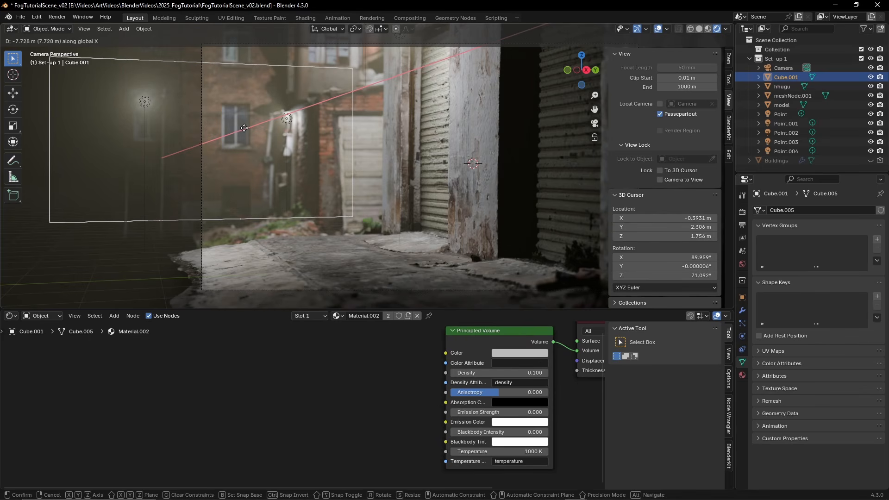
pyautogui.click(256, 129)
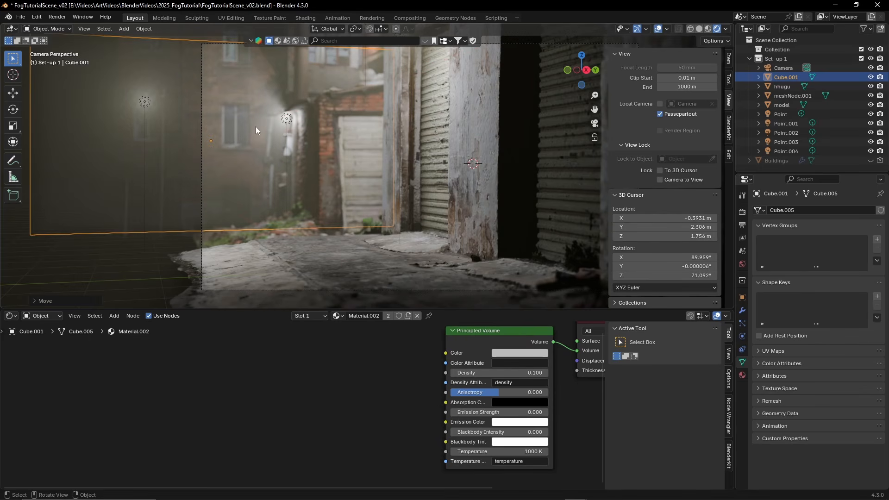
pyautogui.click(485, 373)
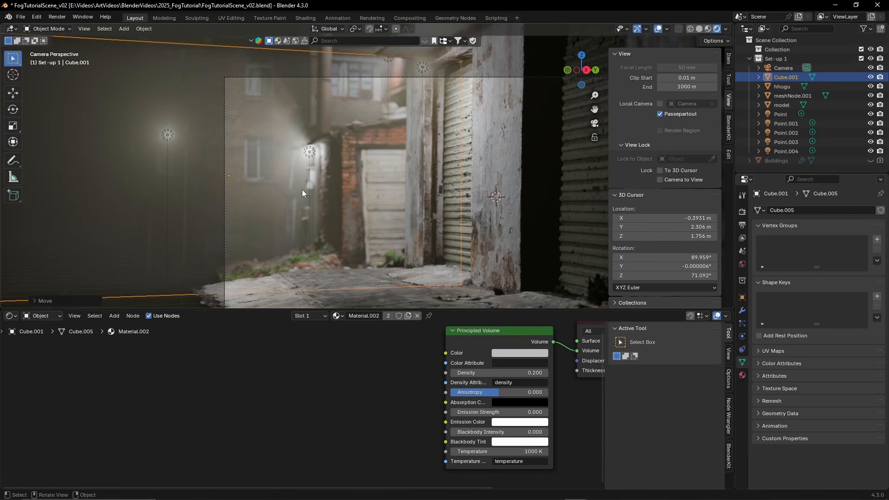
pyautogui.moveTo(307, 189); pyautogui.dragTo(315, 170, button='middle')
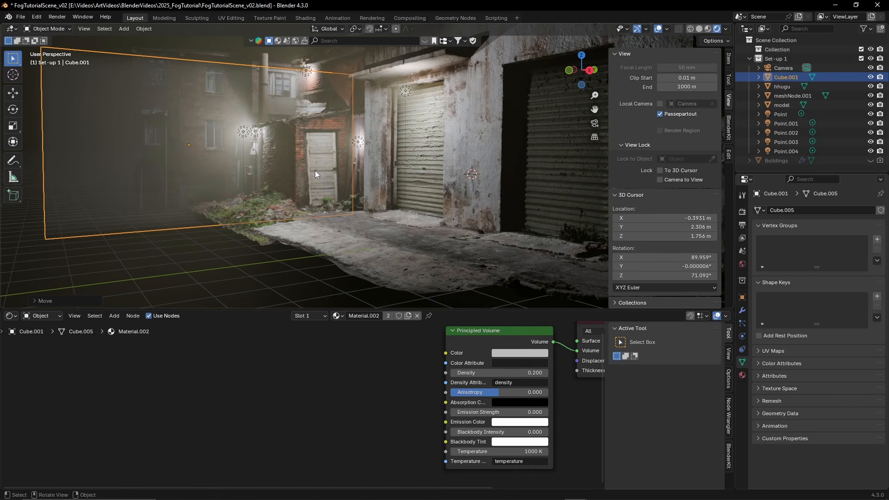
pyautogui.press('KP_0')
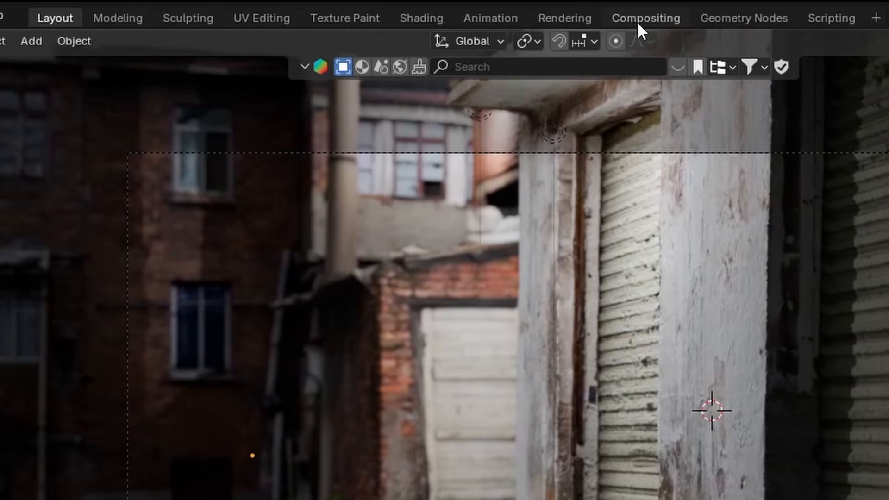
# Switch to the Compositing workspace, enable the compositing node tree, and move Render Layers farther from the Composite node
pyautogui.click(406, 19)
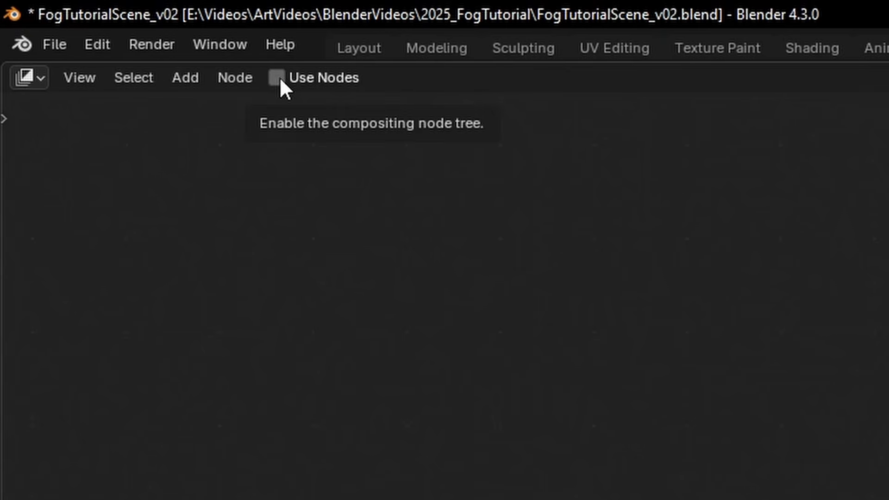
pyautogui.click(277, 78)
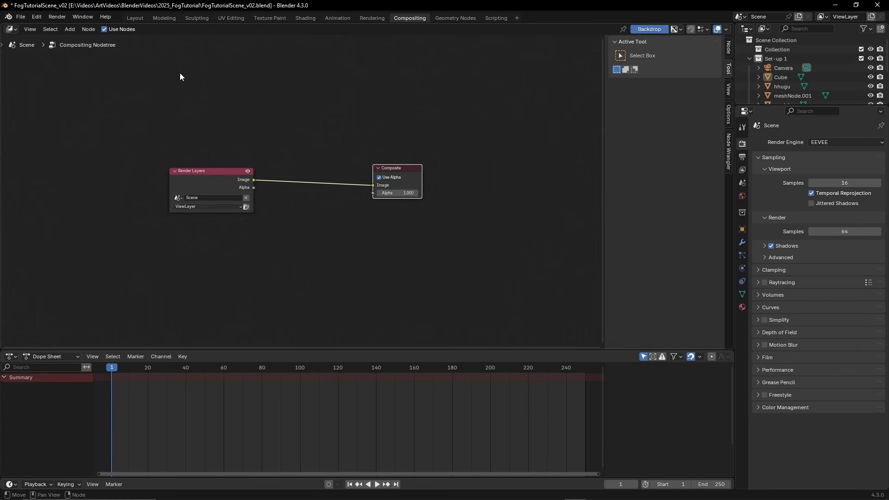
pyautogui.click(208, 172)
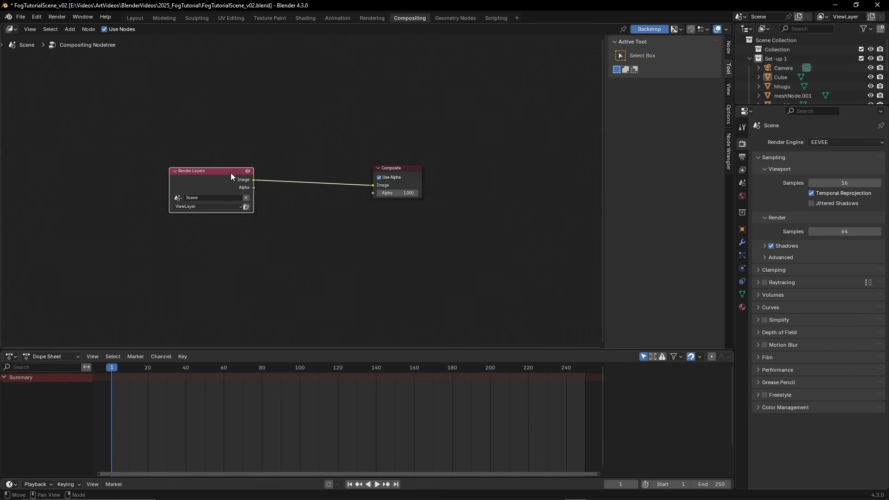
pyautogui.moveTo(218, 174); pyautogui.dragTo(185, 165)
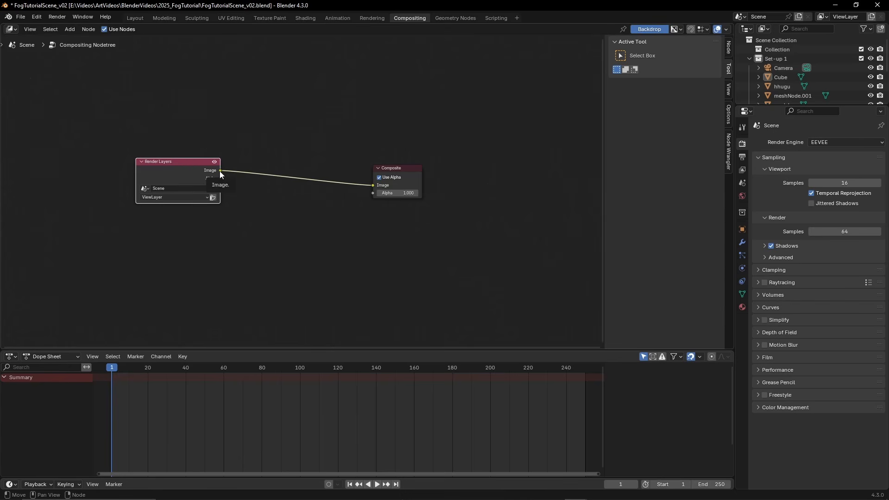
# Render the current frame and close the render window
pyautogui.press('F12')
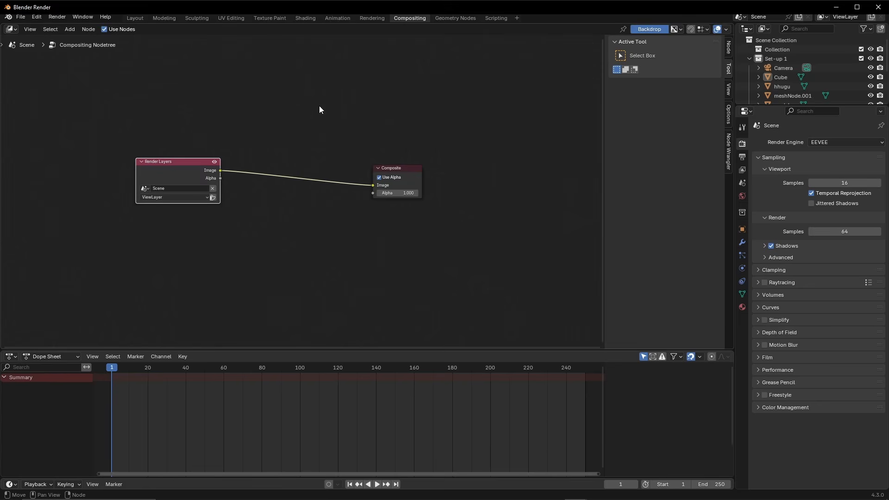
pyautogui.scroll(2, 475, 214)
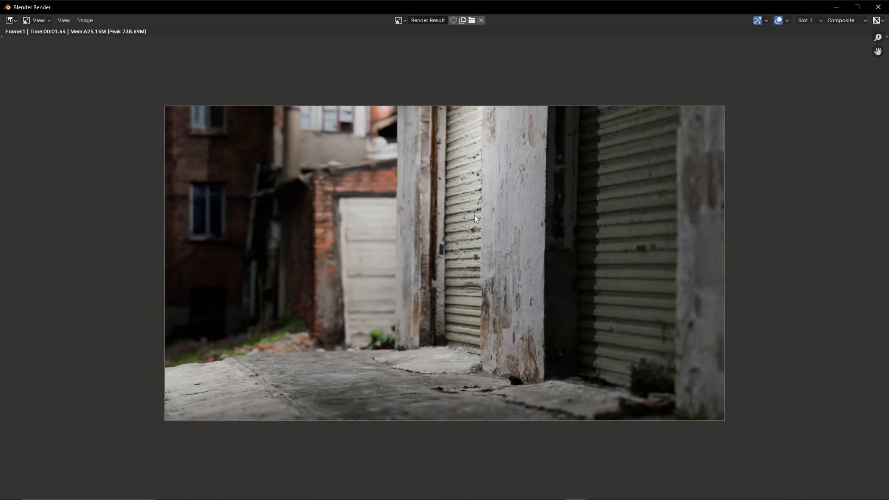
pyautogui.click(879, 7)
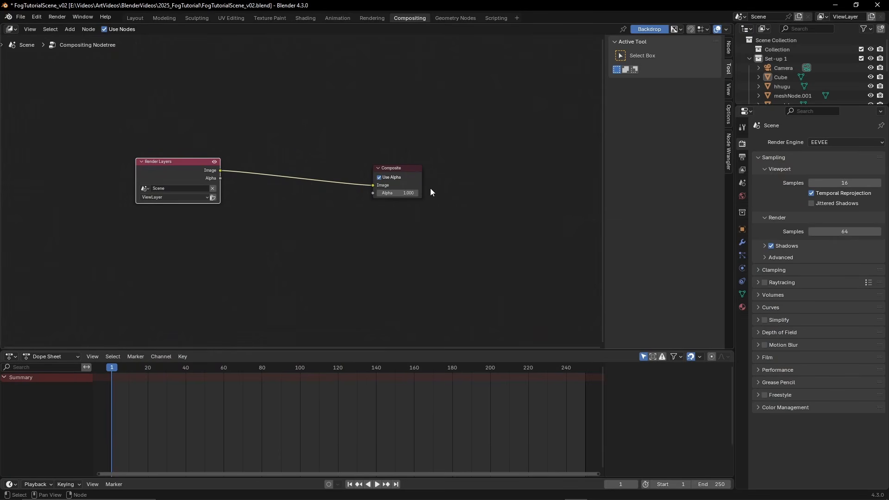
# Enable the Mist data pass for the view layer
pyautogui.click(430, 189)
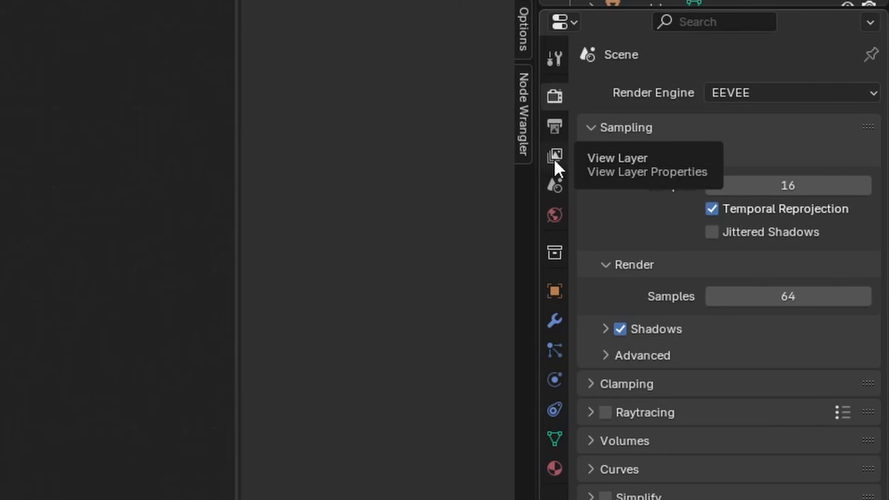
pyautogui.click(554, 158)
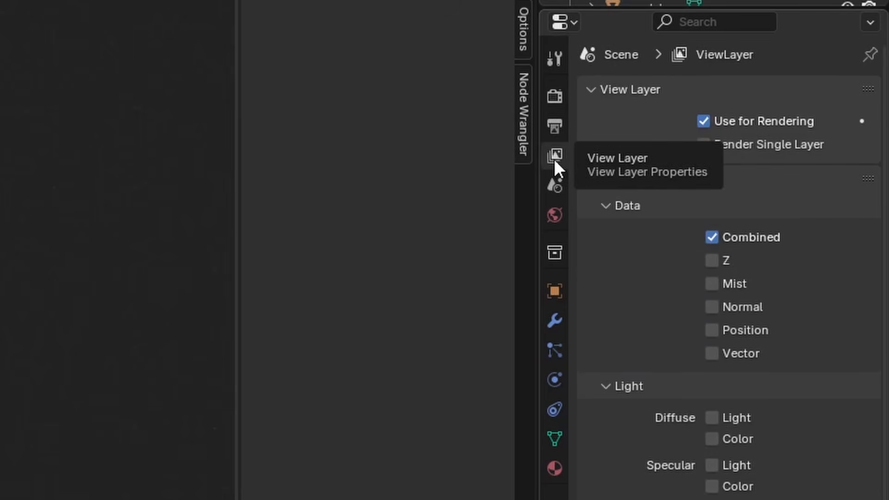
pyautogui.click(712, 283)
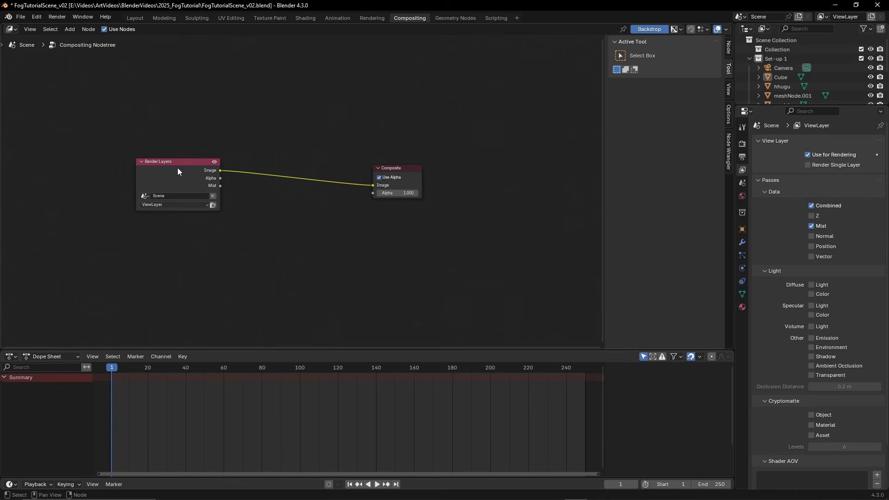
# Preview the Render Layers image with a Viewer node and place that node below the Composite link
pyautogui.click(178, 171)
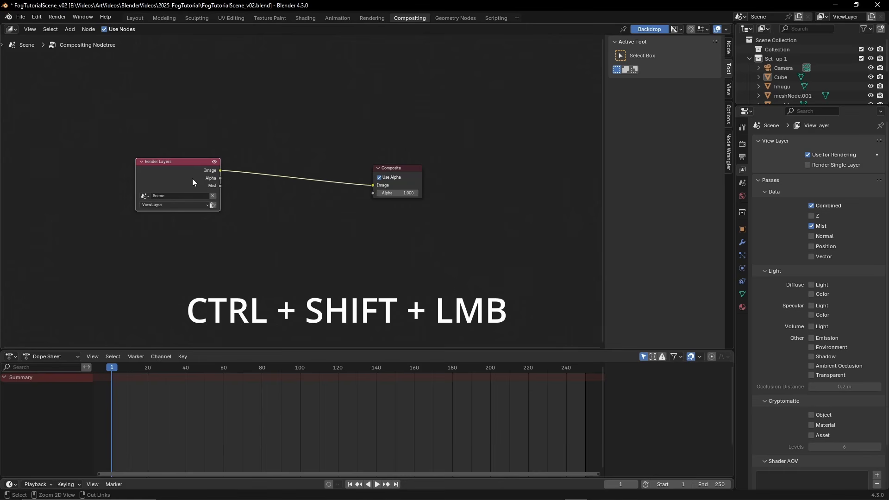
pyautogui.keyDown('ctrl'); pyautogui.keyDown('shift'); pyautogui.click(185, 172); pyautogui.keyUp('shift'); pyautogui.keyUp('ctrl')
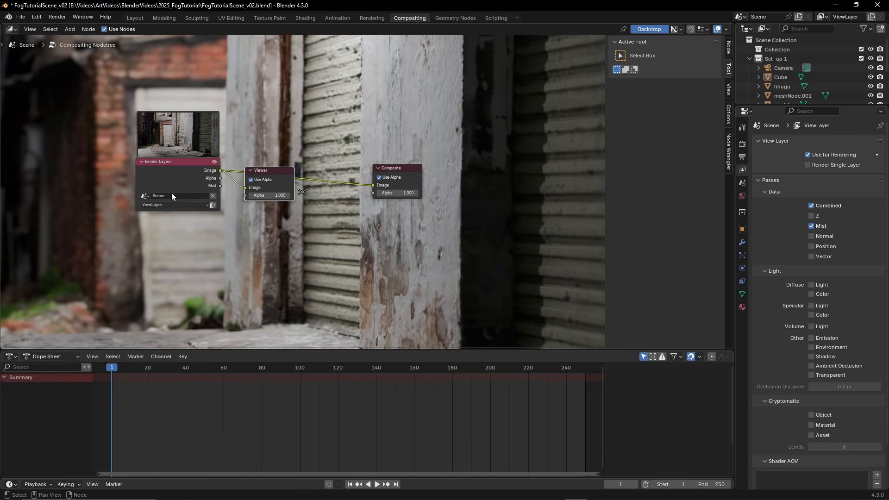
pyautogui.moveTo(262, 172); pyautogui.dragTo(268, 203)
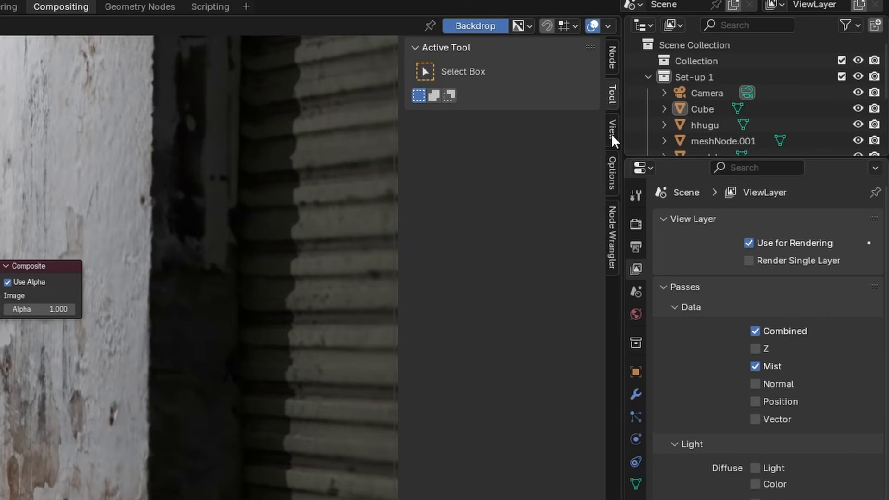
# Fit the compositor backdrop to the editor and enlarge the node editor by shrinking the timeline
pyautogui.click(612, 132)
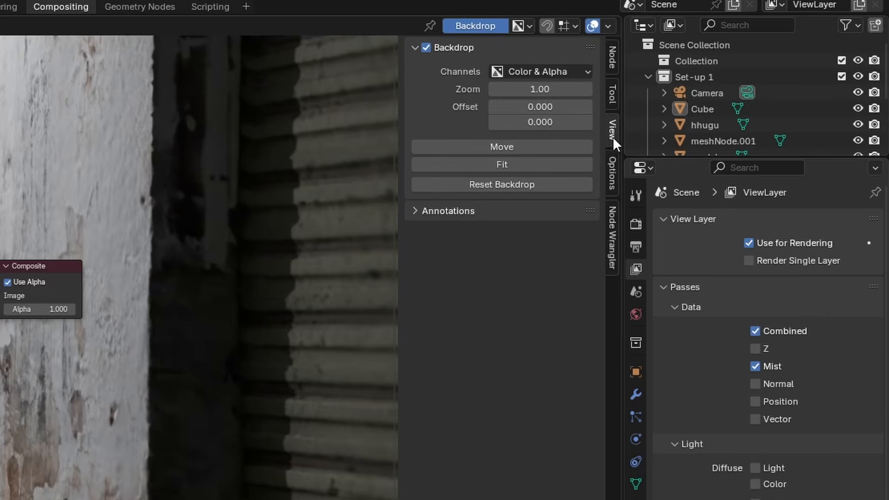
pyautogui.click(502, 164)
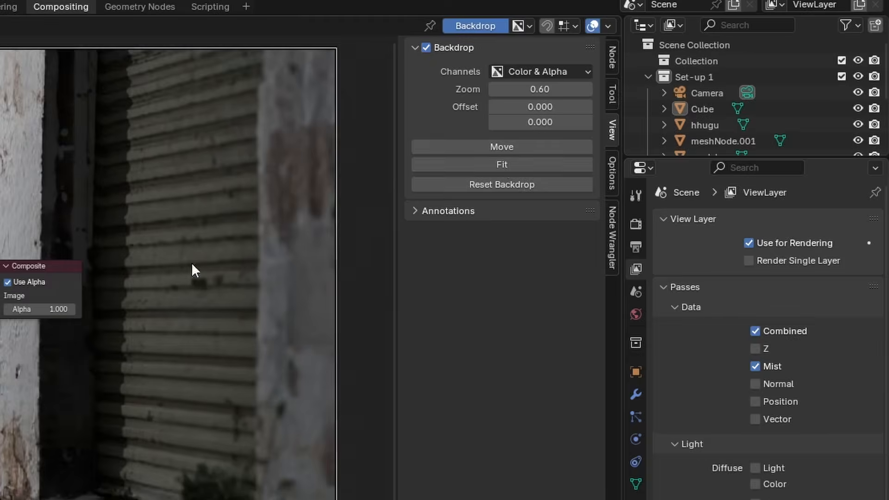
pyautogui.moveTo(354, 351); pyautogui.dragTo(356, 410)
# Space out the Viewer and Render Layers nodes, connect Mist to the Viewer's Image input, and re-render the frame
pyautogui.moveTo(276, 229); pyautogui.dragTo(289, 223)
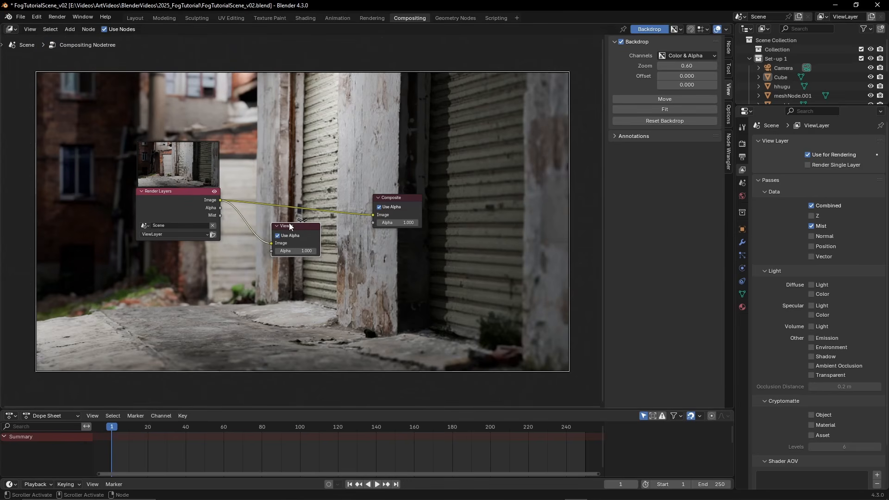
pyautogui.moveTo(160, 188); pyautogui.dragTo(153, 191)
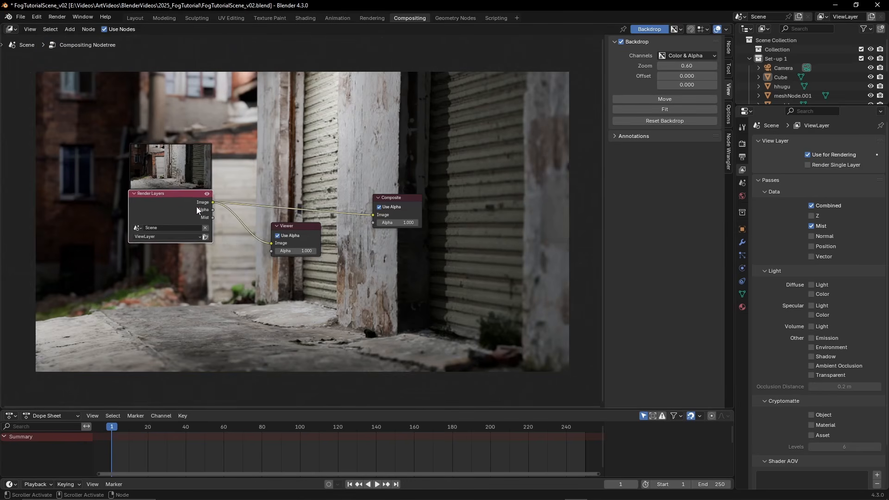
pyautogui.scroll(4, 202, 213)
pyautogui.moveTo(180, 217); pyautogui.dragTo(261, 251)
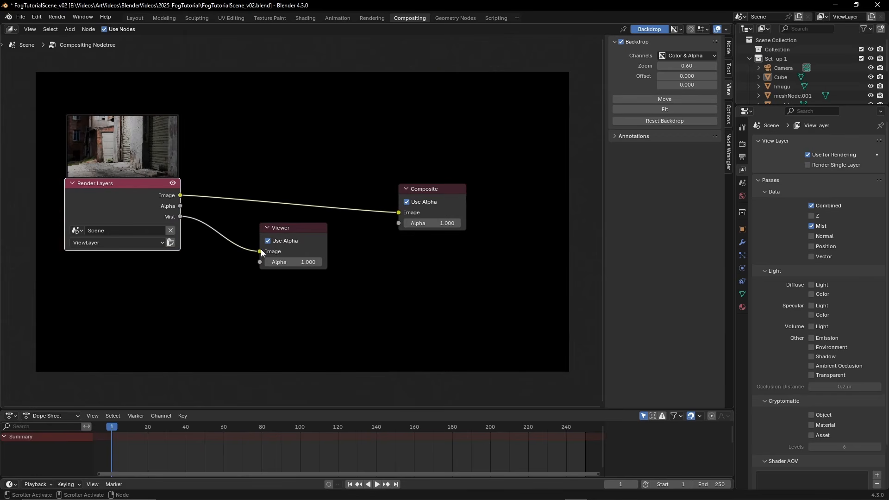
pyautogui.press('F12')
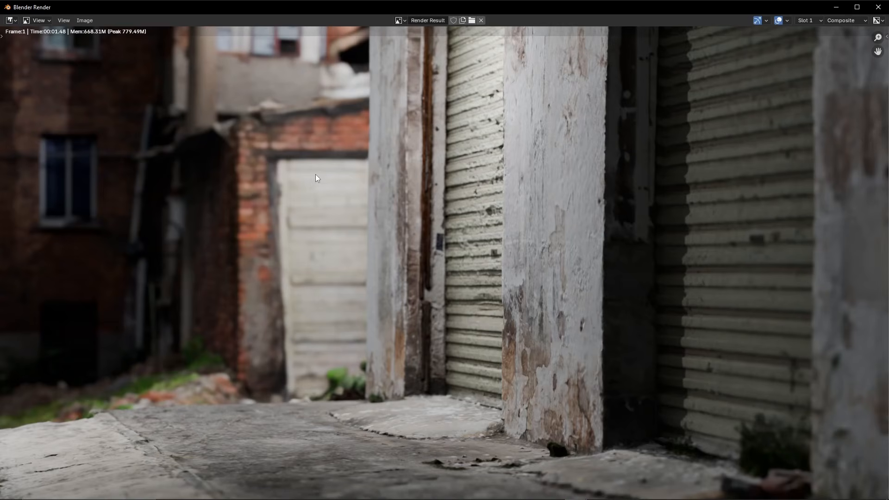
pyautogui.click(878, 7)
# Rearrange the Render Layers, Viewer and Composite nodes lower in the node tree to clear the backdrop's mist preview
pyautogui.moveTo(288, 299); pyautogui.dragTo(288, 309)
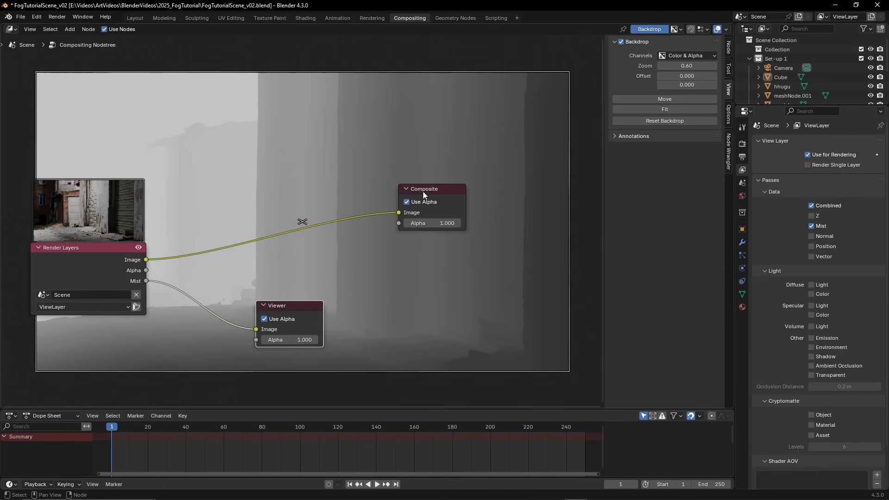
pyautogui.moveTo(423, 191); pyautogui.dragTo(424, 233)
pyautogui.moveTo(71, 250); pyautogui.dragTo(59, 312)
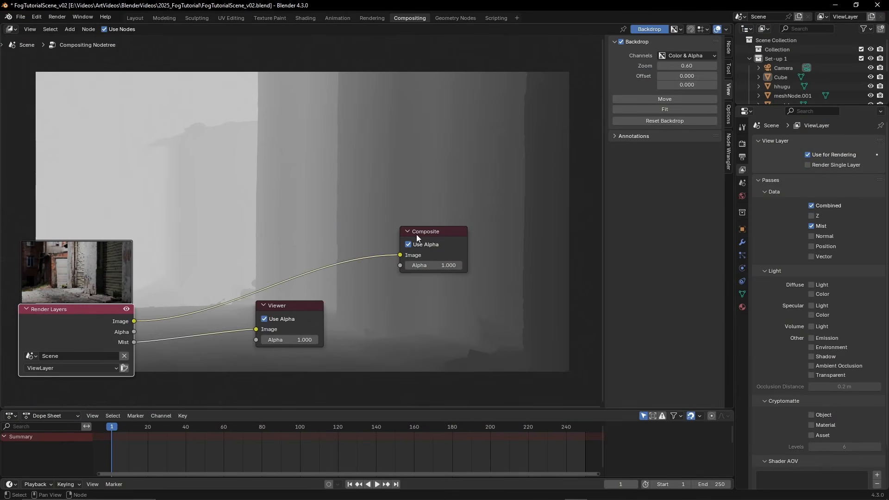
pyautogui.moveTo(419, 237); pyautogui.dragTo(417, 307)
pyautogui.click(319, 322)
pyautogui.moveTo(319, 322); pyautogui.dragTo(299, 377)
pyautogui.scroll(-1, 337, 266)
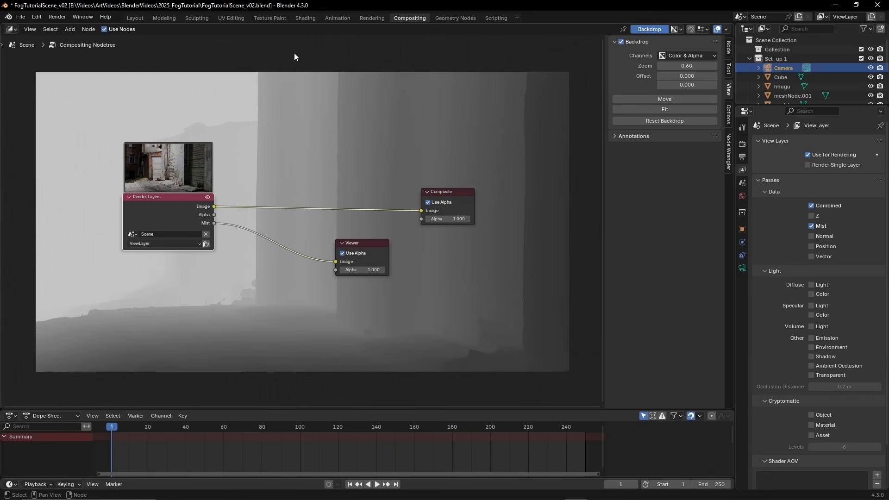
# Insert a Color Ramp node between the Render Layers Mist output and the Viewer
pyautogui.hotkey('shift', 'a')
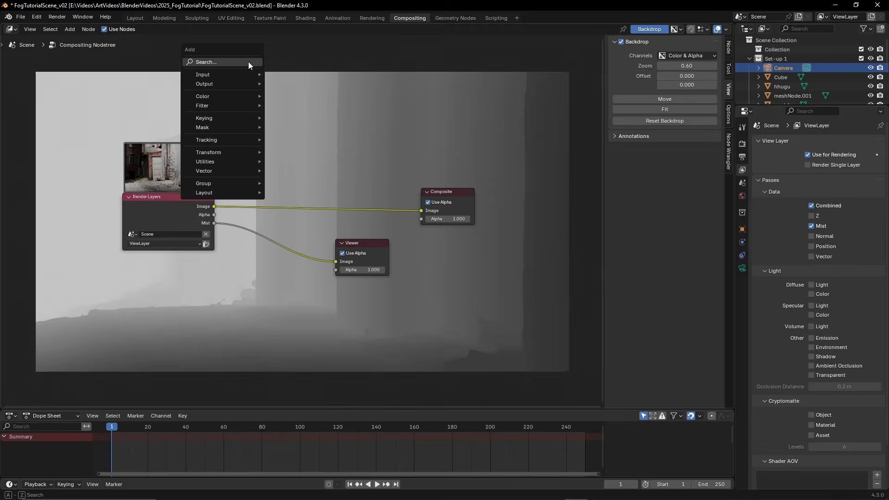
pyautogui.write('colo')
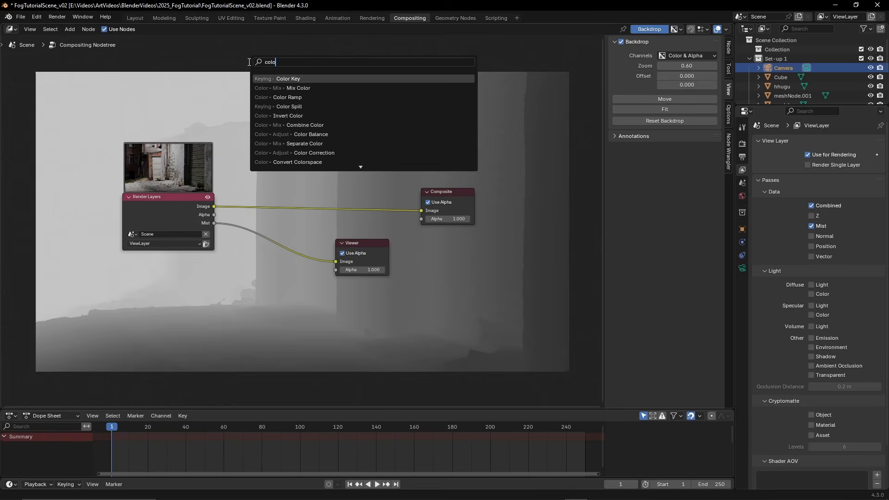
pyautogui.click(288, 97)
pyautogui.click(274, 232)
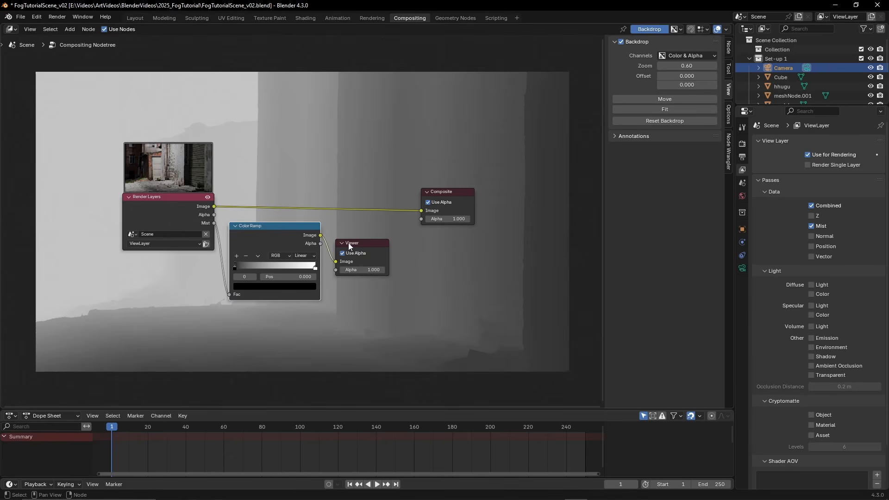
pyautogui.moveTo(269, 227); pyautogui.dragTo(270, 233)
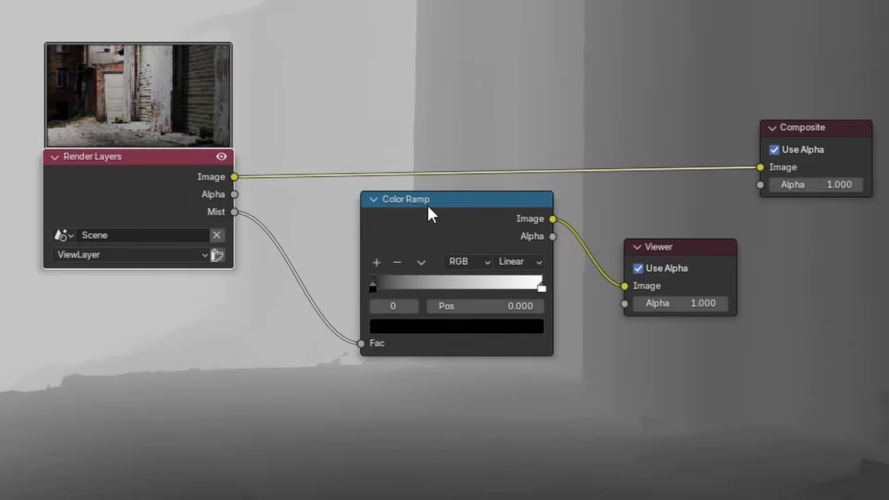
# Spread the Color Ramp and Viewer nodes apart and add a Mix Color node above them
pyautogui.moveTo(427, 204); pyautogui.dragTo(377, 213)
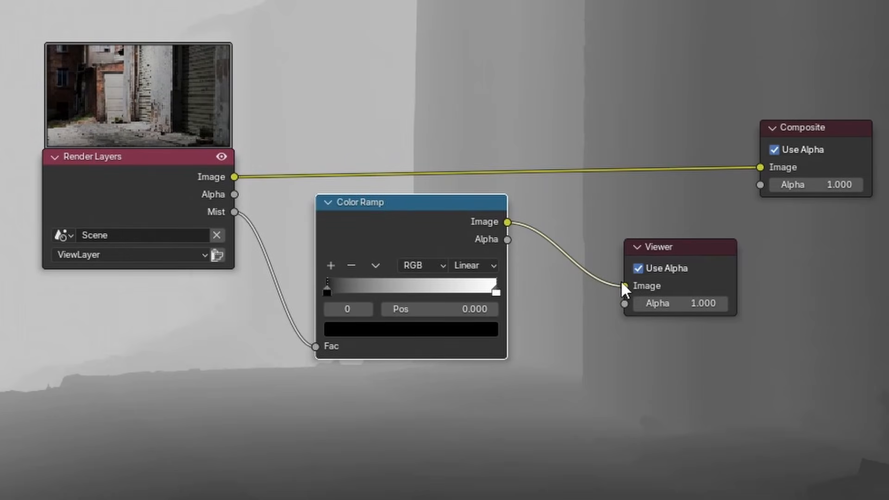
pyautogui.moveTo(682, 250); pyautogui.dragTo(709, 273)
pyautogui.moveTo(419, 204); pyautogui.dragTo(394, 205)
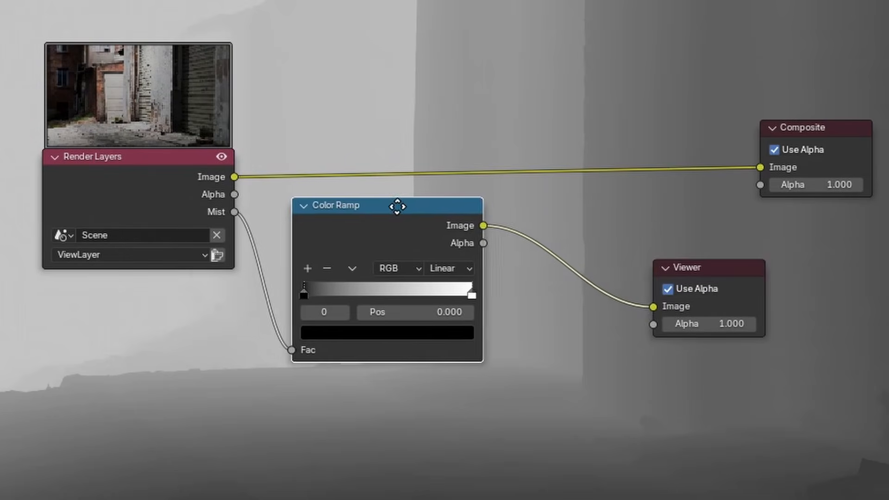
pyautogui.hotkey('shift', 'a')
pyautogui.click(245, 228)
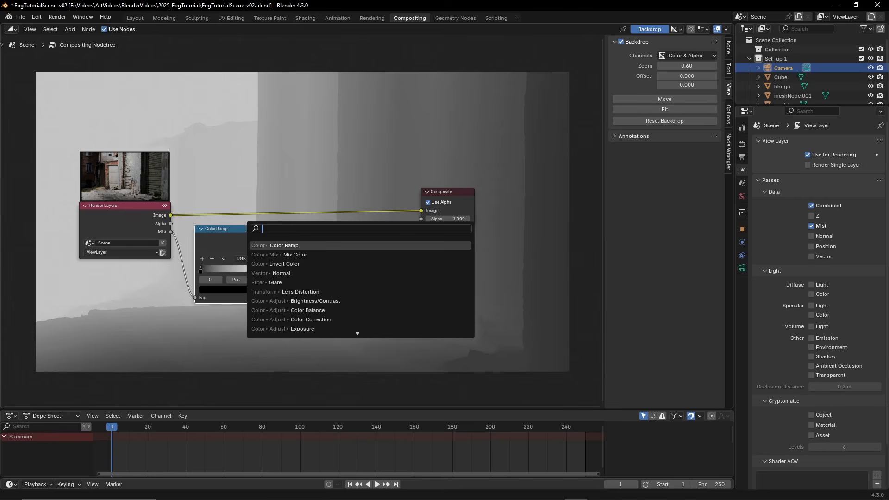
pyautogui.write('mix')
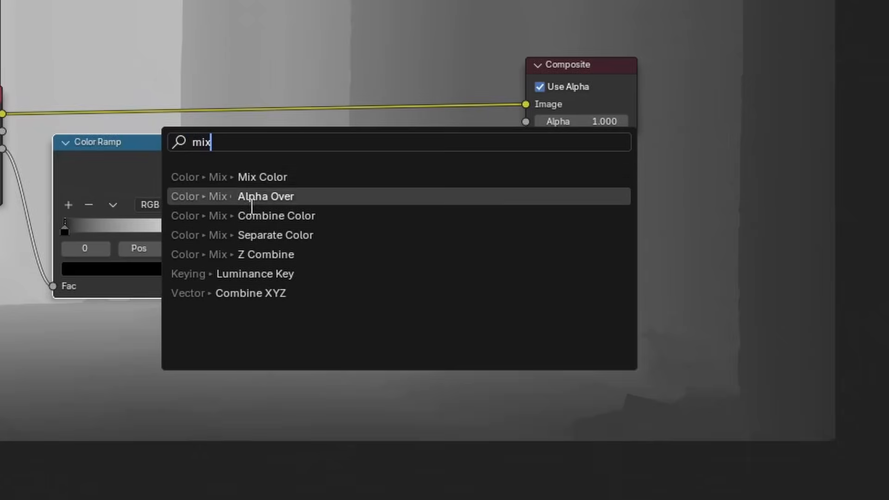
pyautogui.click(268, 184)
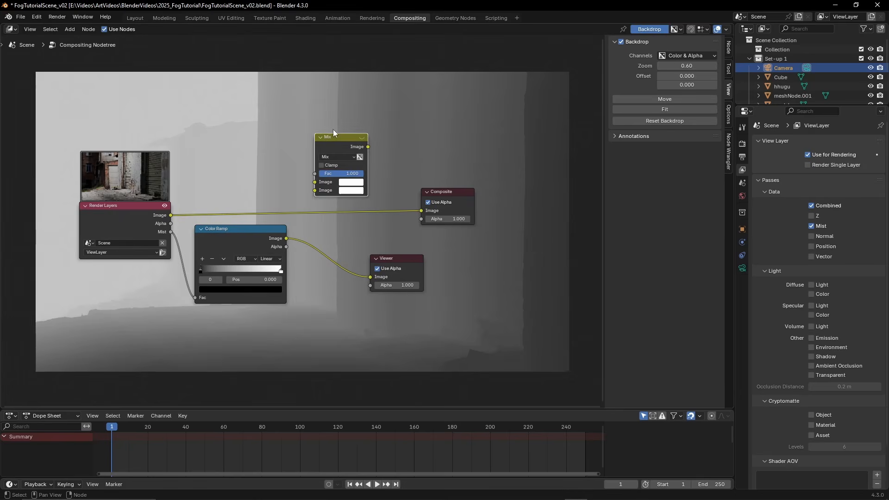
pyautogui.click(324, 132)
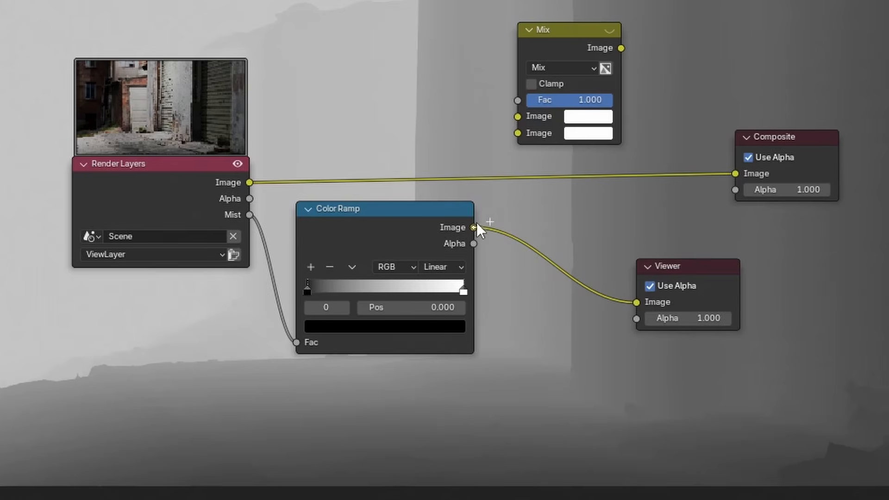
# Connect the Color Ramp's Image output to the Mix node's Fac and the Render Layers Image output to its first Image input
pyautogui.moveTo(476, 216); pyautogui.dragTo(517, 98)
pyautogui.moveTo(548, 34); pyautogui.dragTo(567, 55)
pyautogui.moveTo(251, 181); pyautogui.dragTo(533, 138)
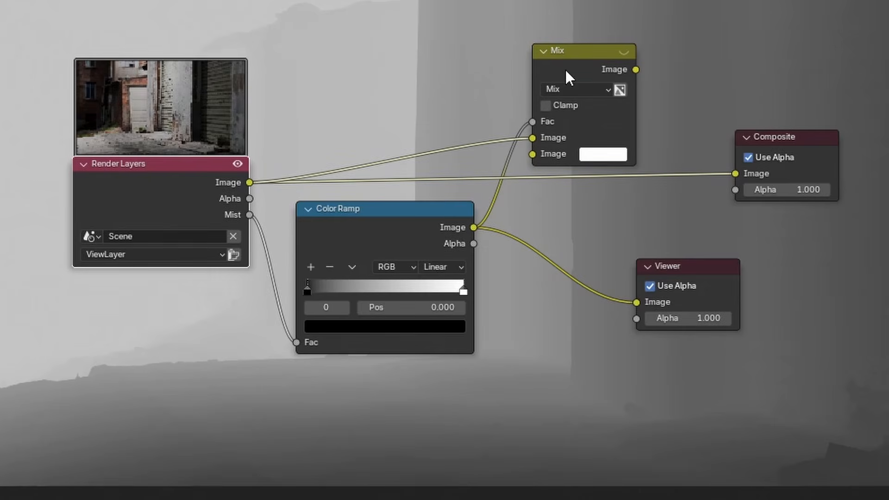
# Link the Mix node's Image output to both the Composite and Viewer nodes, and place the Viewer below the Composite
pyautogui.click(586, 76)
pyautogui.moveTo(636, 70); pyautogui.dragTo(735, 174)
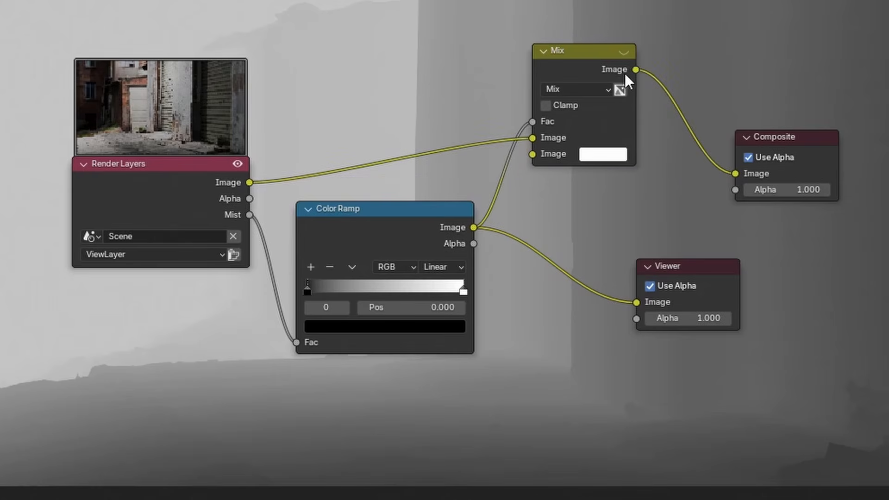
pyautogui.moveTo(636, 70); pyautogui.dragTo(637, 302)
pyautogui.moveTo(682, 271); pyautogui.dragTo(779, 266)
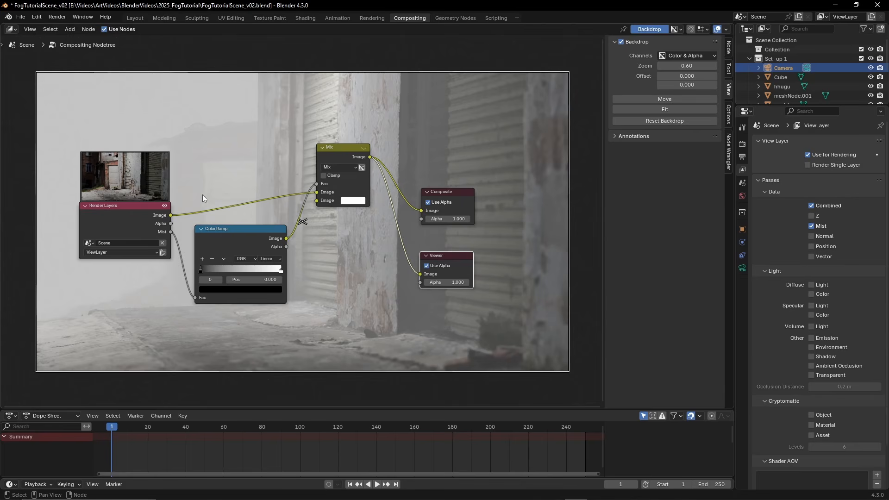
# Examine the rendered scene in the Layout workspace and return to the Compositing workspace
pyautogui.click(135, 18)
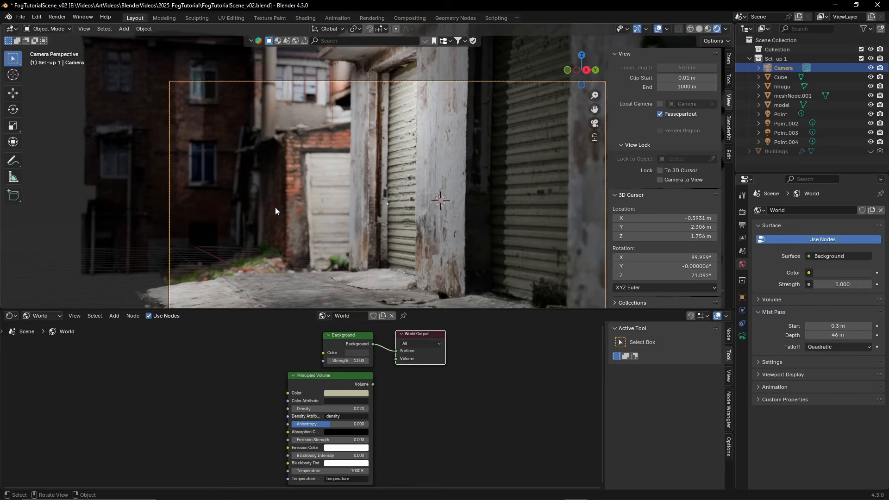
pyautogui.moveTo(326, 139); pyautogui.dragTo(368, 137, button='middle')
pyautogui.click(415, 19)
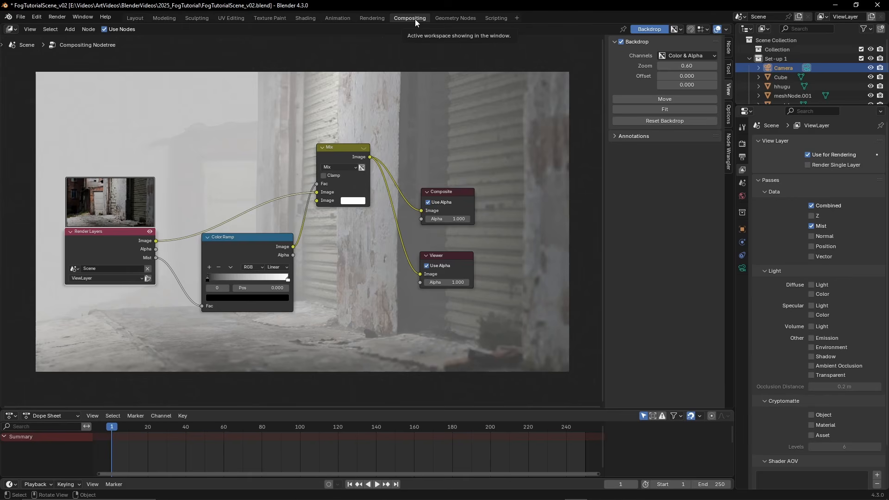
# Rearrange the nodes with the Color Ramp and Mix lower and the Composite and Viewer stacked beside the Mix node
pyautogui.moveTo(246, 244); pyautogui.dragTo(226, 268)
pyautogui.moveTo(333, 148); pyautogui.dragTo(330, 198)
pyautogui.moveTo(442, 192); pyautogui.dragTo(440, 148)
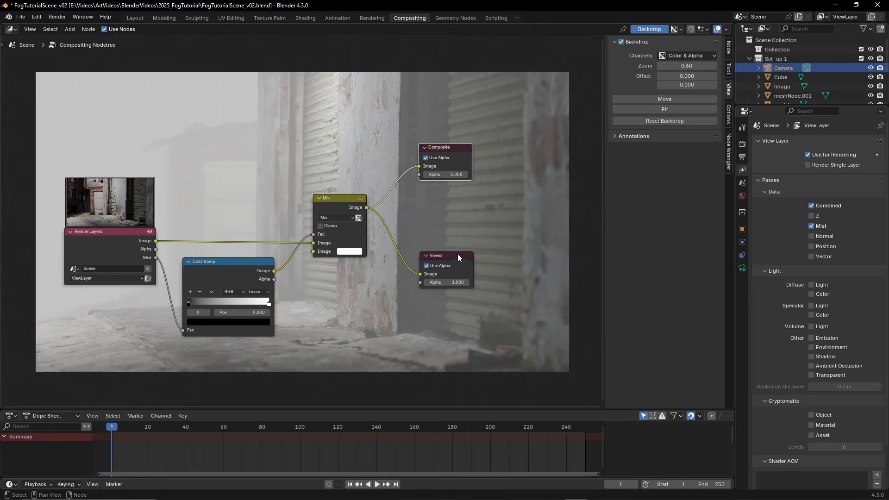
pyautogui.moveTo(457, 254); pyautogui.dragTo(501, 242)
pyautogui.moveTo(445, 148); pyautogui.dragTo(439, 176)
pyautogui.moveTo(482, 243); pyautogui.dragTo(455, 246)
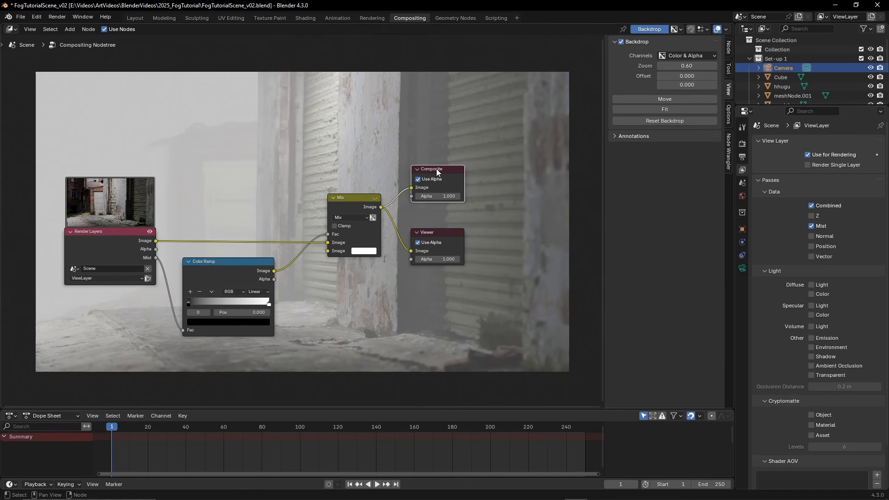
# Try different positions for the Color Ramp's black and white stops, returning the white stop to 1.000
pyautogui.click(246, 261)
pyautogui.moveTo(214, 277); pyautogui.dragTo(222, 269)
pyautogui.scroll(1, 182, 296)
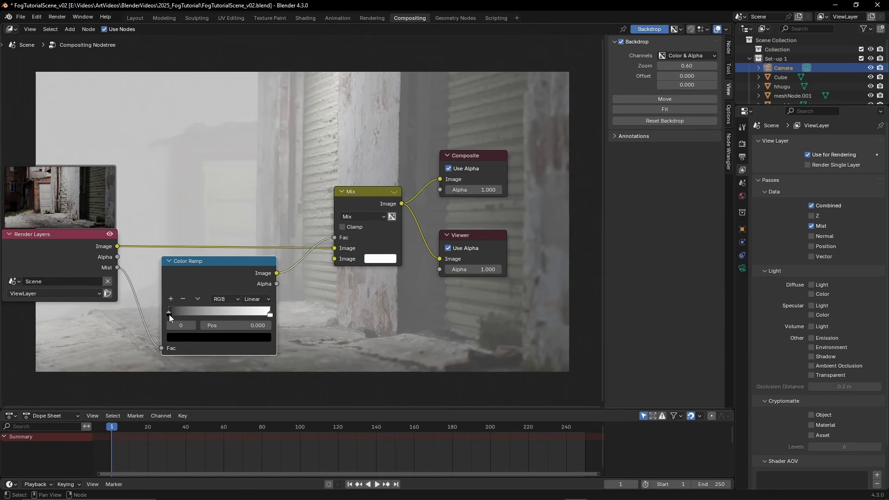
pyautogui.moveTo(168, 315)
pyautogui.mouseDown()
pyautogui.moveTo(211, 313)
pyautogui.moveTo(160, 314)
pyautogui.mouseUp()
pyautogui.moveTo(270, 315)
pyautogui.mouseDown()
pyautogui.moveTo(176, 315)
pyautogui.moveTo(258, 317)
pyautogui.mouseUp()
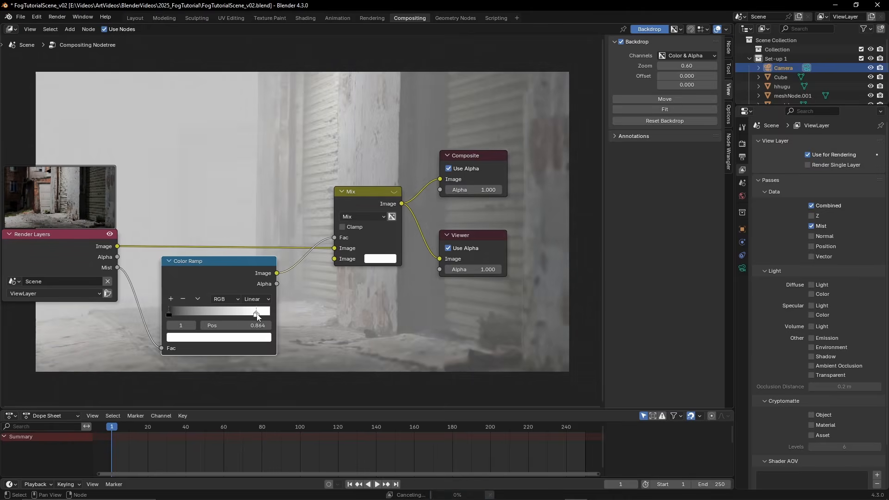
pyautogui.moveTo(257, 316); pyautogui.dragTo(271, 317)
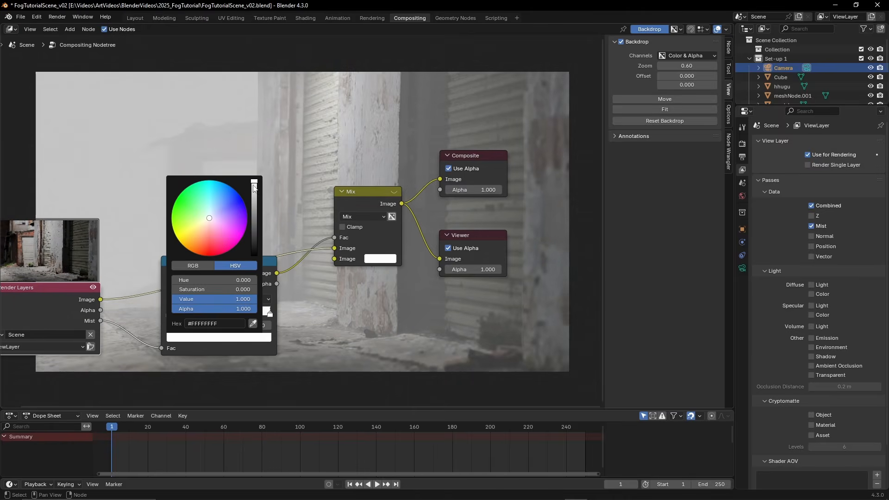
# Darken the Color Ramp's white stop to a grey with a Value of 0.264 to thin the fog
pyautogui.moveTo(254, 183); pyautogui.dragTo(254, 214)
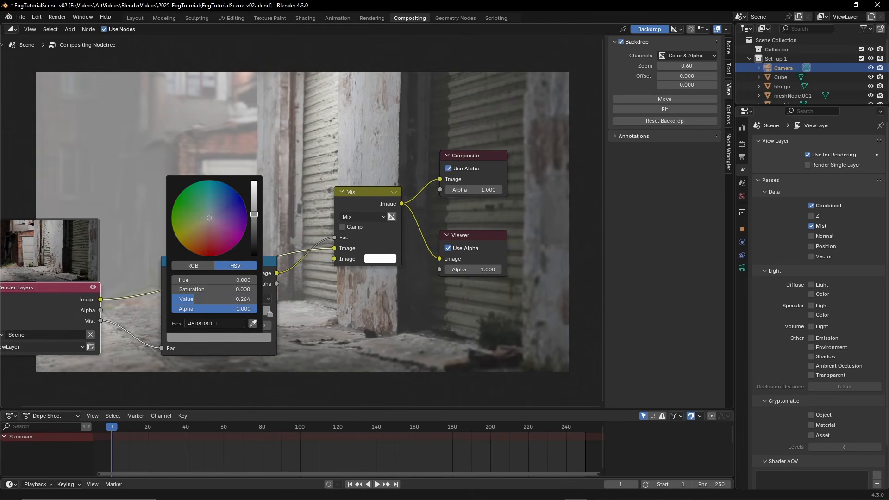
pyautogui.scroll(-3, 252, 245)
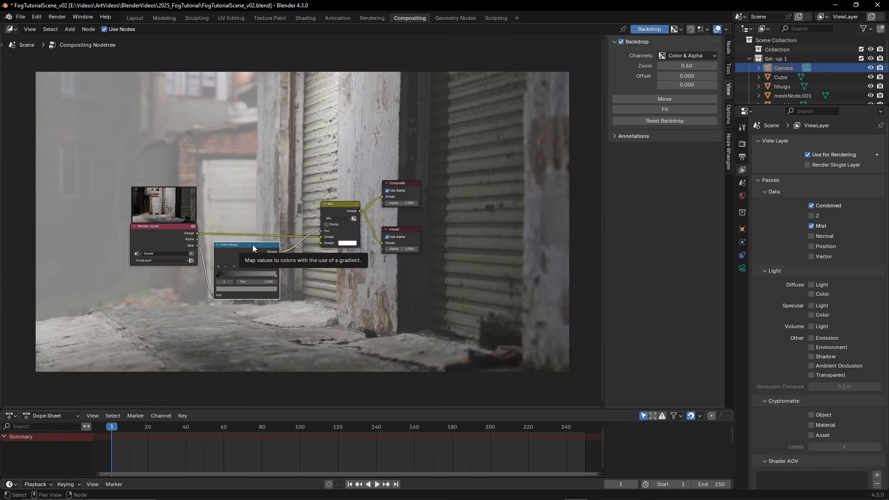
pyautogui.scroll(2, 304, 207)
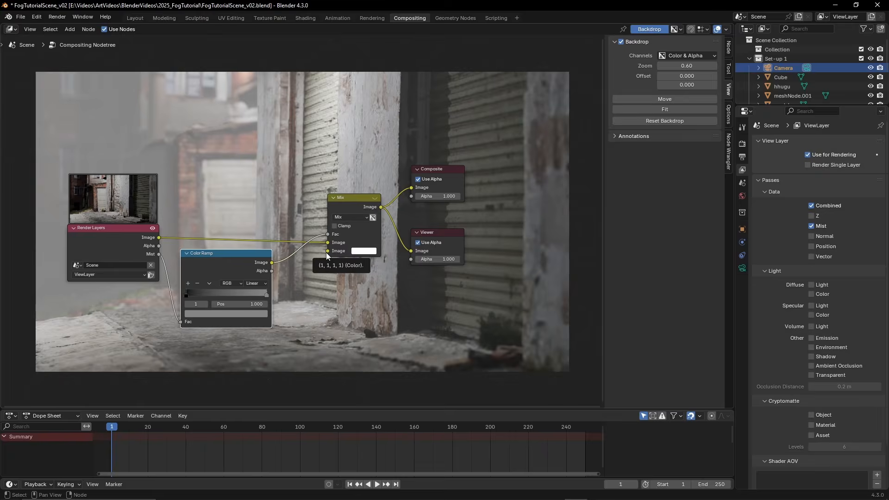
# Render the frame and inspect the composited fog in the render result
pyautogui.press('F12')
pyautogui.scroll(-4, 463, 245)
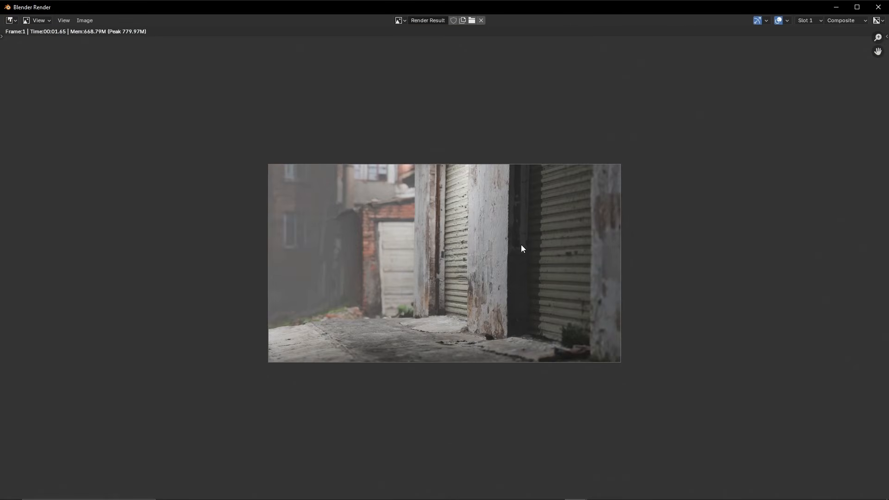
pyautogui.scroll(2, 466, 234)
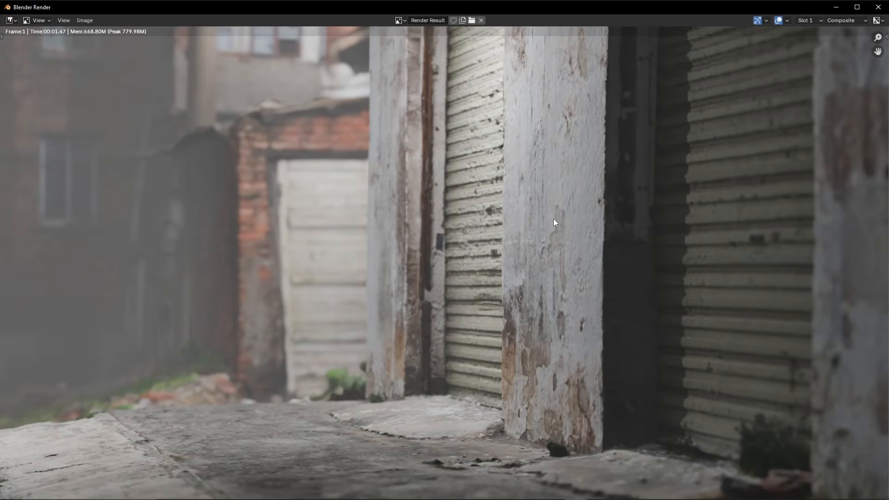
pyautogui.scroll(-2, 386, 191)
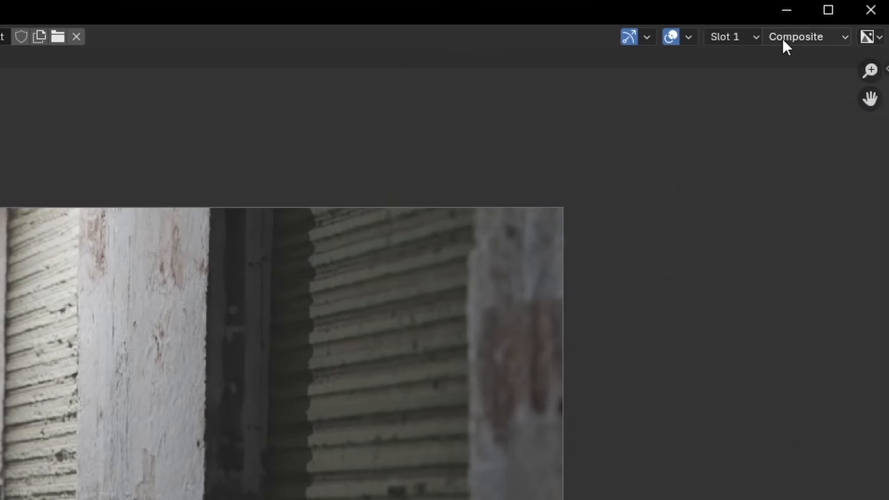
# Display the ViewLayer's Combined and Mist passes in the render result, look at the image saving options, and close the render window
pyautogui.click(790, 35)
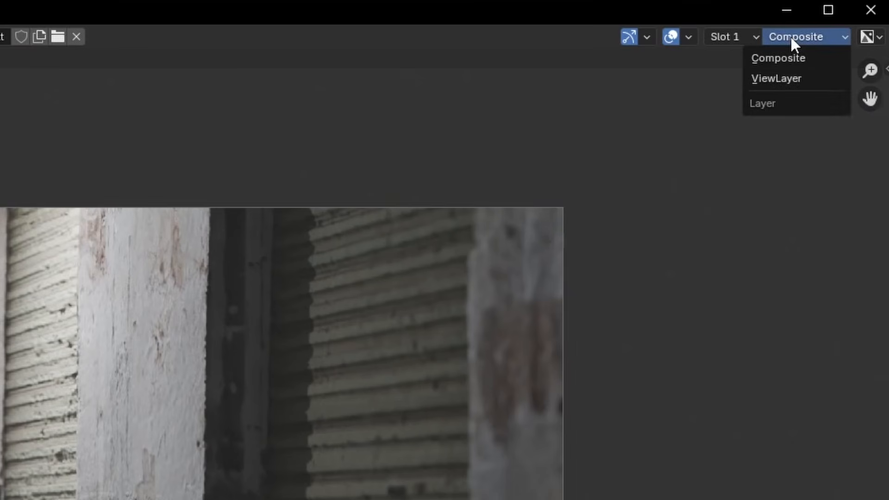
pyautogui.click(791, 79)
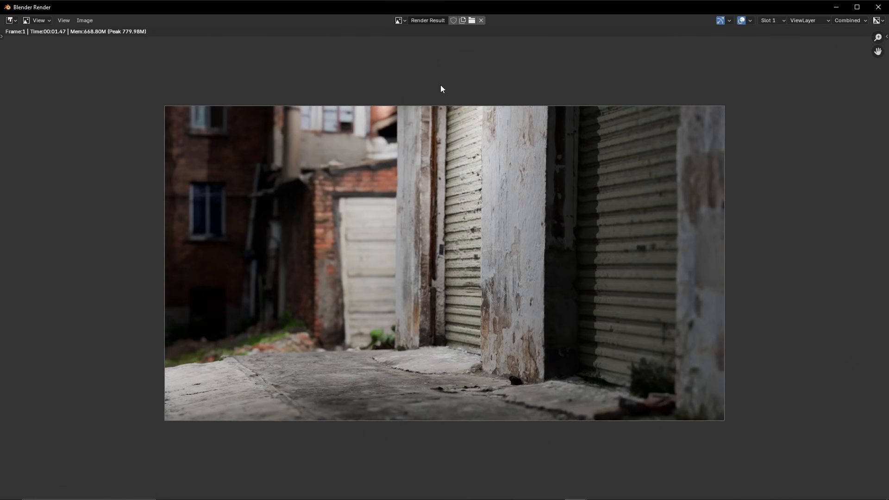
pyautogui.click(850, 23)
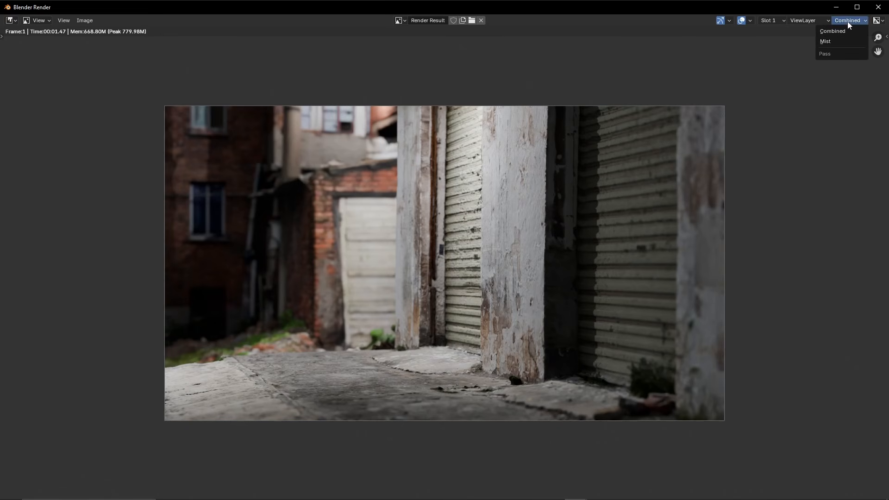
pyautogui.click(829, 42)
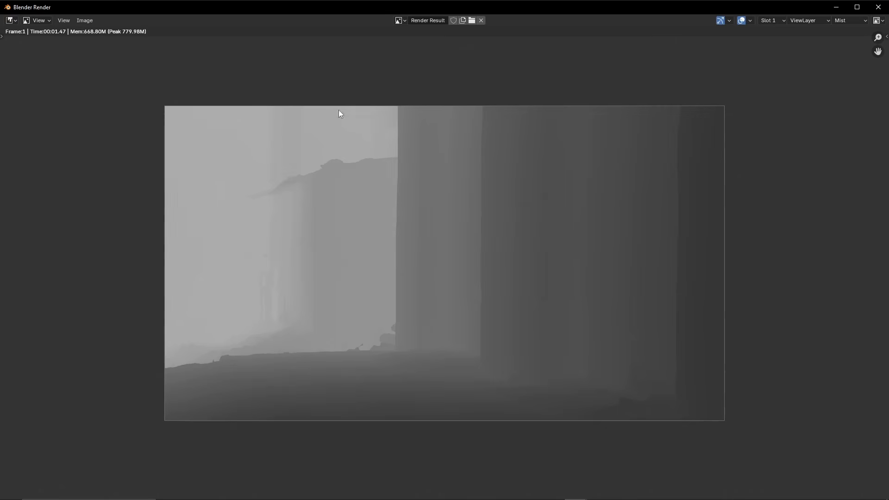
pyautogui.click(85, 20)
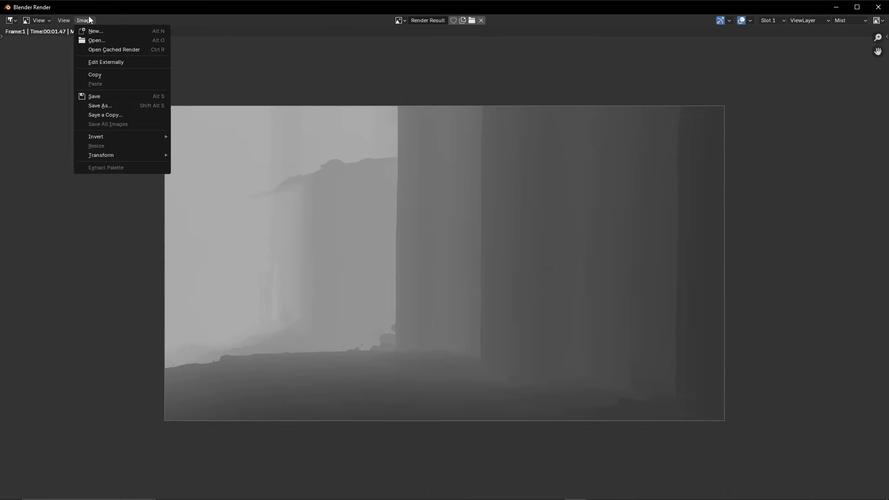
pyautogui.click(879, 7)
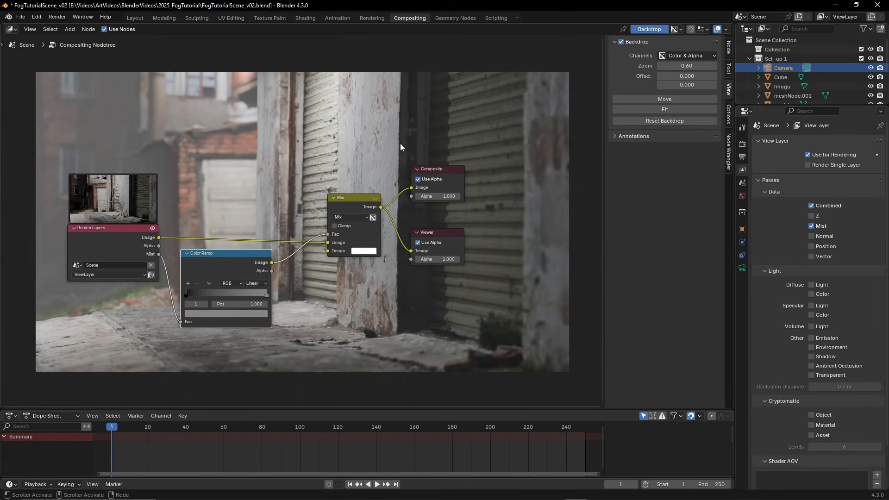
# Change the Mix node's second Image color to a warm yellow to tint the fog
pyautogui.scroll(1, 388, 182)
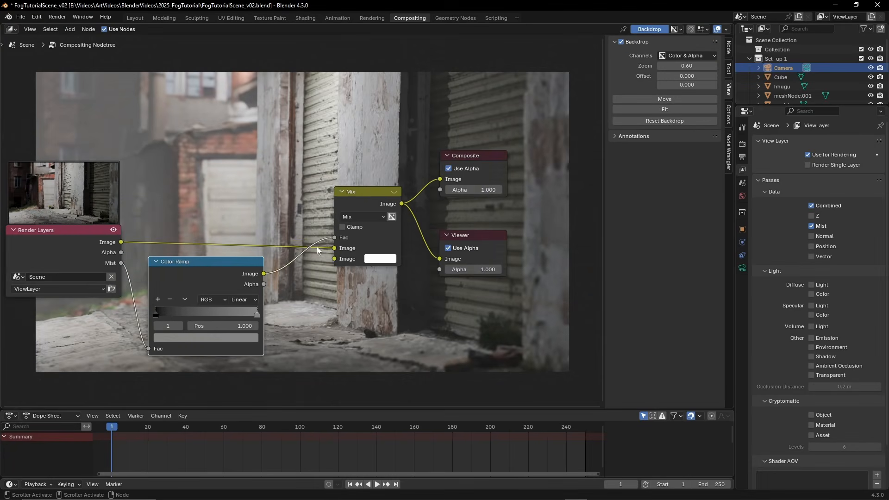
pyautogui.click(380, 259)
pyautogui.click(392, 263)
pyautogui.moveTo(408, 140)
pyautogui.mouseDown()
pyautogui.moveTo(407, 116)
pyautogui.moveTo(388, 158)
pyautogui.moveTo(394, 153)
pyautogui.mouseUp()
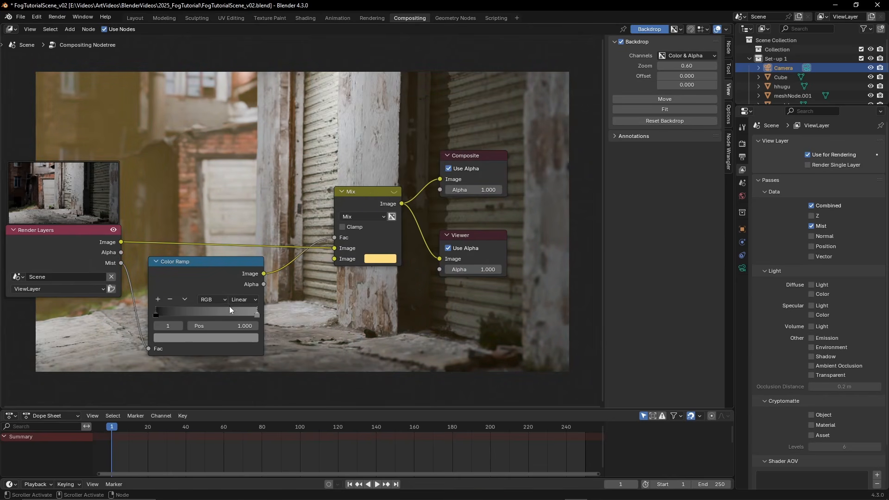
# Brighten the Color Ramp's end stop to near white and fine-tune the brightness of the Mix node's yellow
pyautogui.click(238, 337)
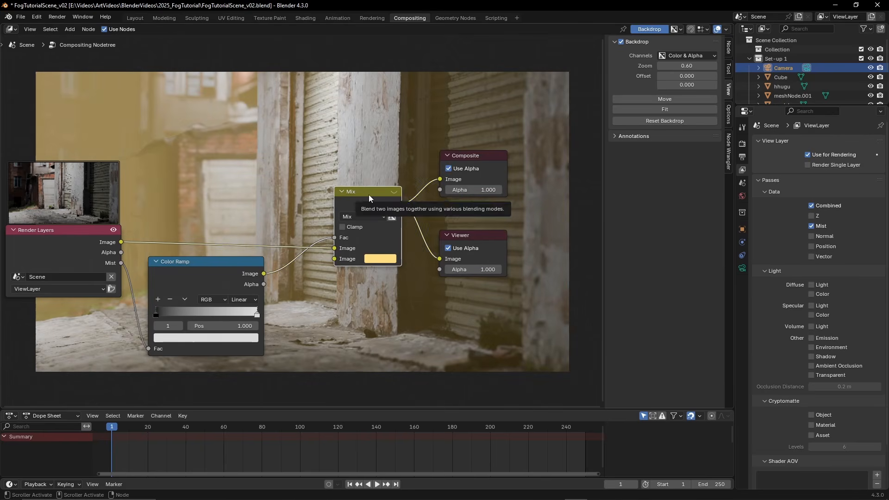
pyautogui.click(381, 258)
pyautogui.moveTo(453, 117); pyautogui.dragTo(454, 99)
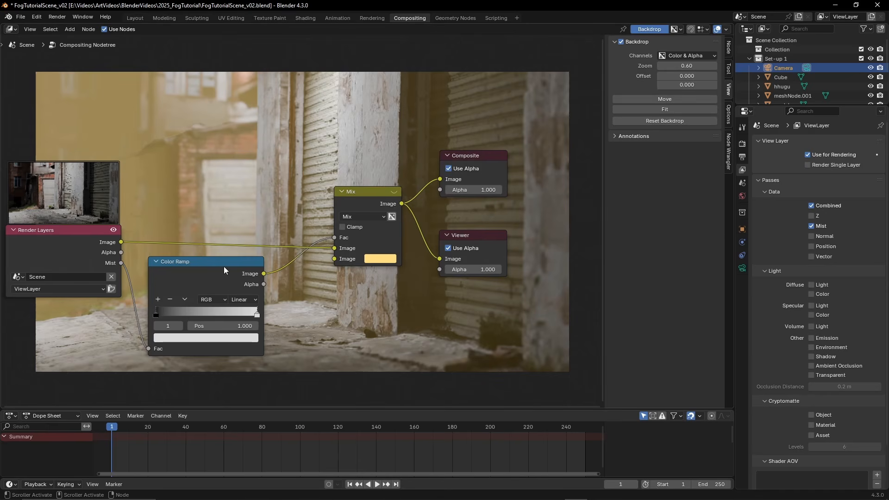
# Move the Render Layers, Color Ramp and Mix nodes higher in the node tree
pyautogui.moveTo(88, 236); pyautogui.dragTo(97, 181)
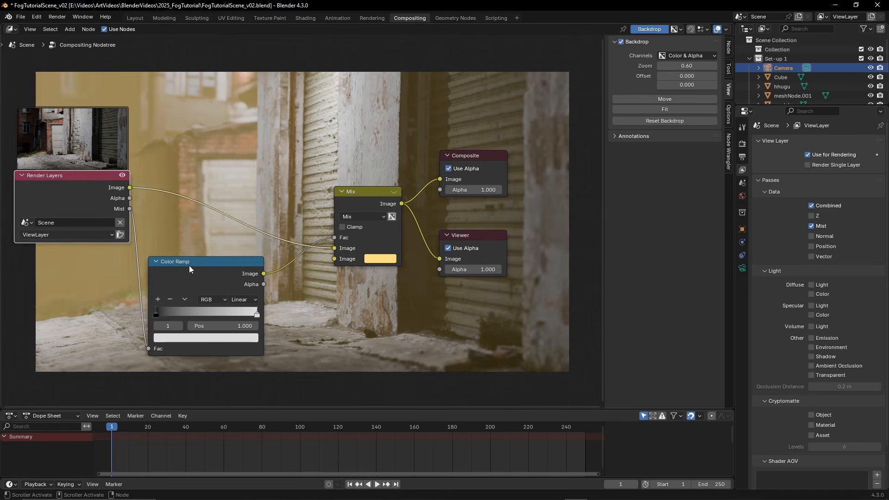
pyautogui.moveTo(190, 268); pyautogui.dragTo(204, 251)
pyautogui.moveTo(352, 190); pyautogui.dragTo(354, 151)
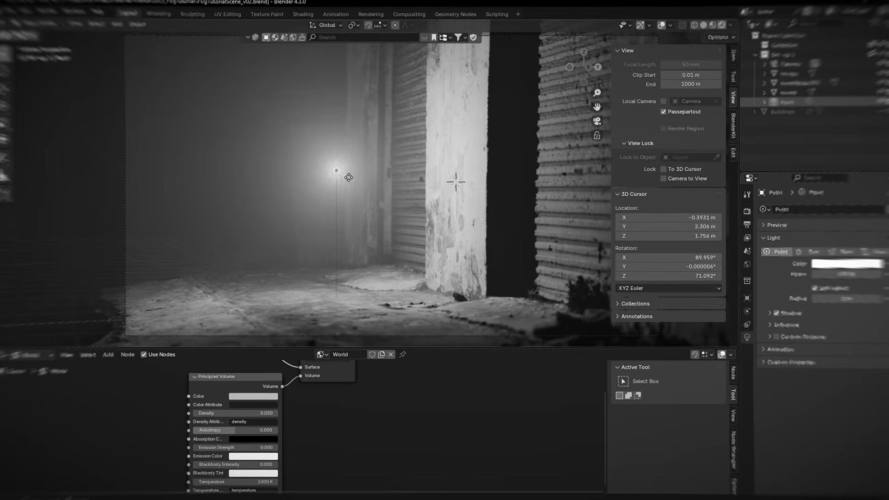
pyautogui.press('g')
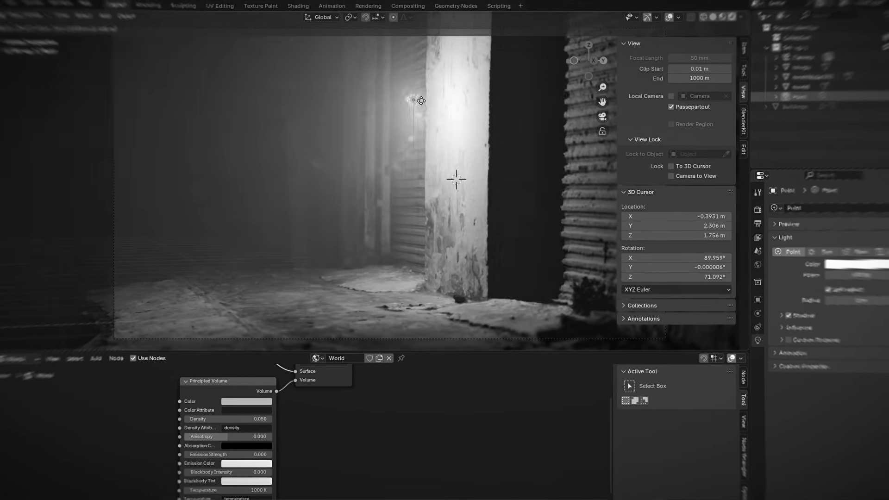
pyautogui.click(326, 140)
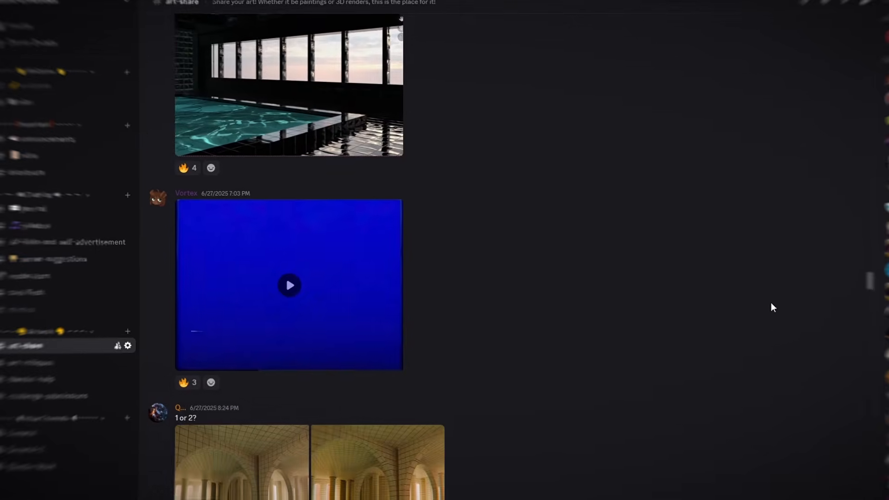
pyautogui.scroll(5, 771, 302)
pyautogui.scroll(6, 780, 305)
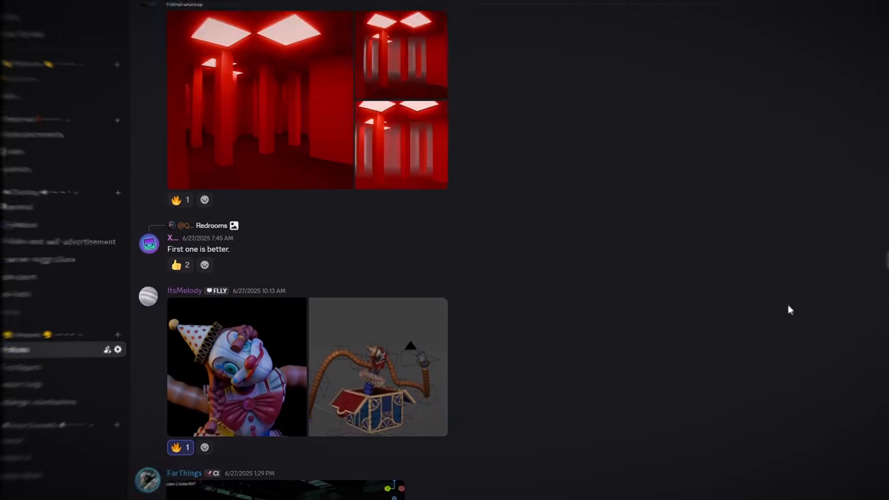